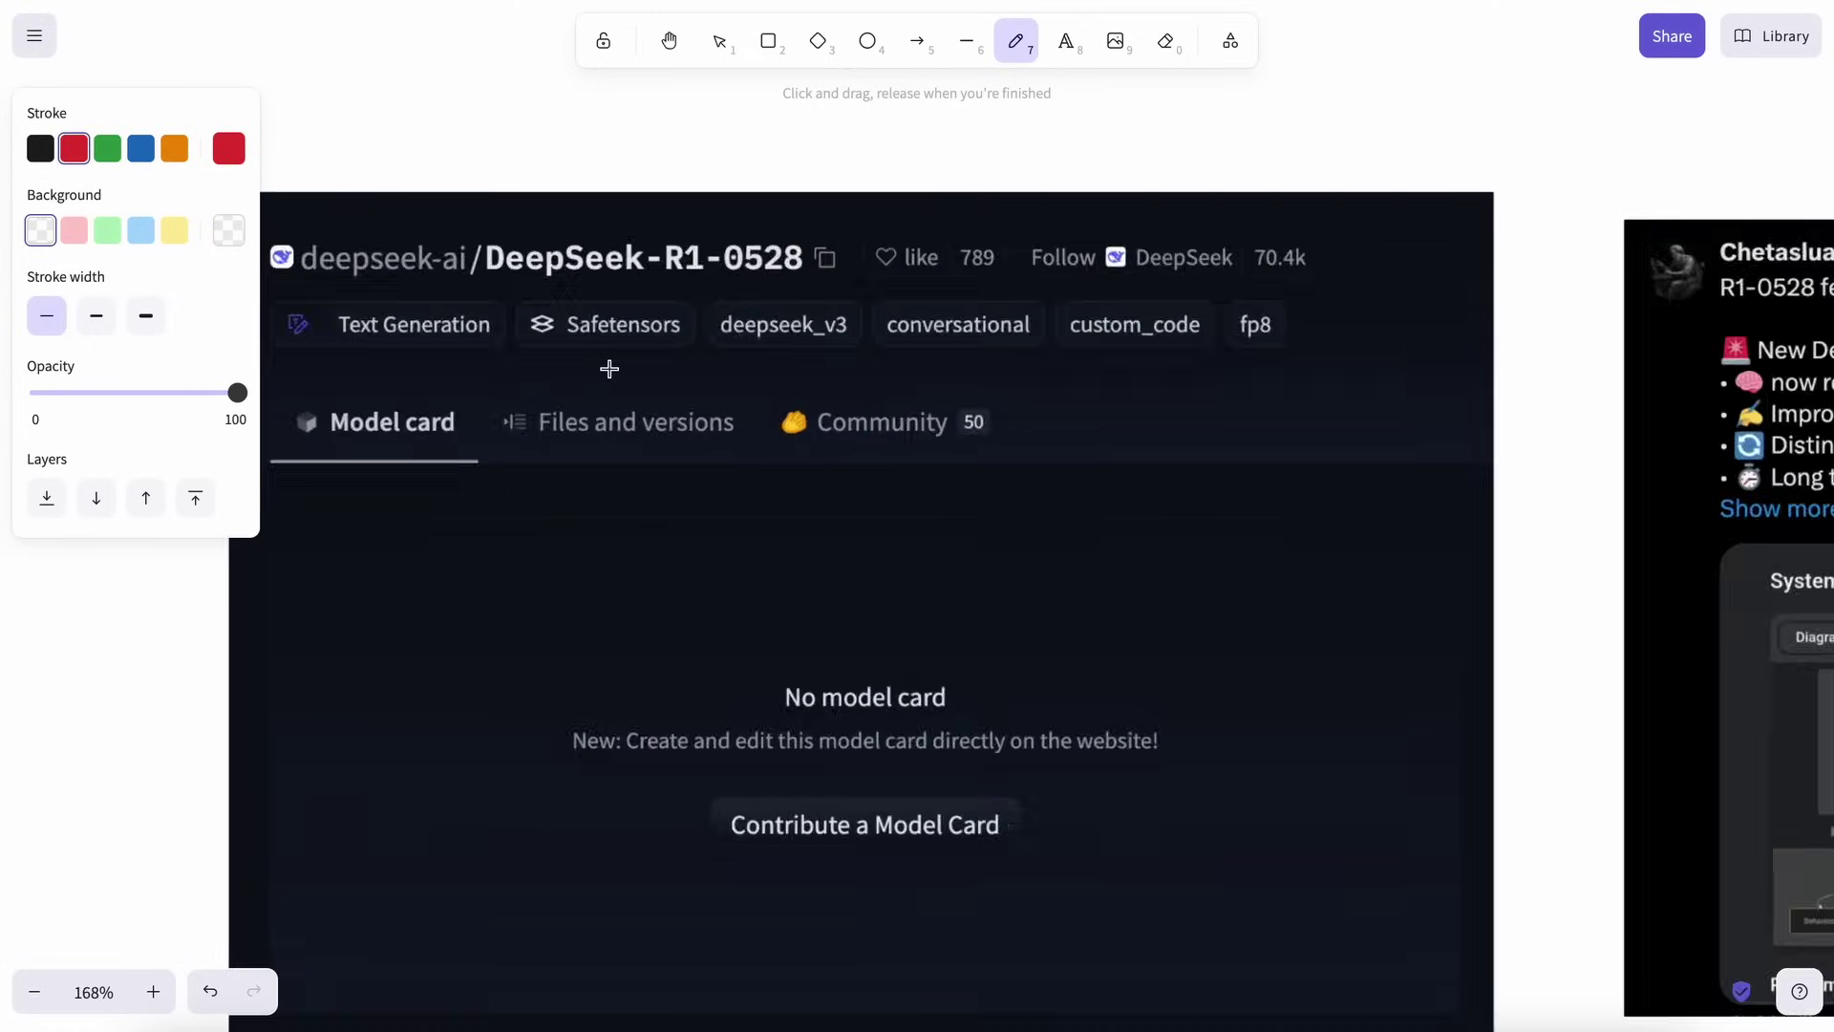
Underline the DeepSeek-R1-0528 model name in red
scroll(609, 369, "up", 3)
scroll(535, 344, "up", 1)
left_click_drag(625, 324, 820, 330)
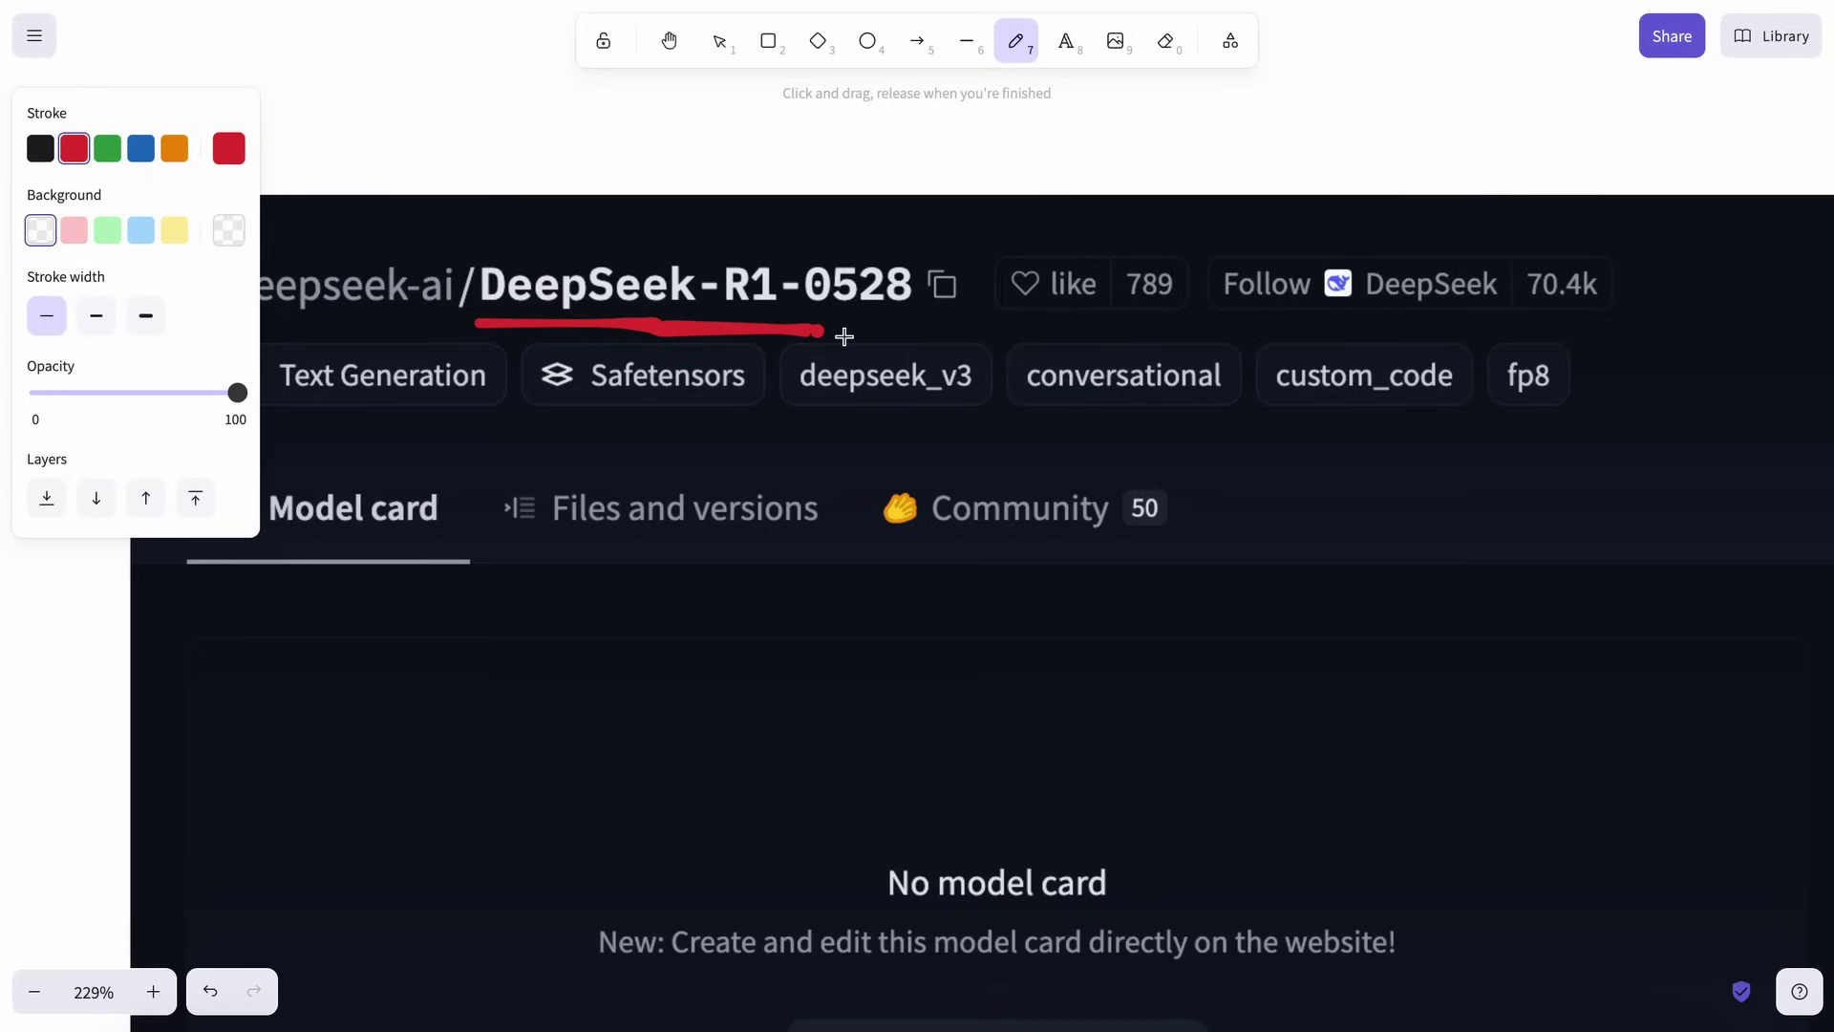
Underline the first three lines of the English notice, including the testing line, in red
scroll(878, 381, "down", 3)
scroll(878, 381, "down", 4)
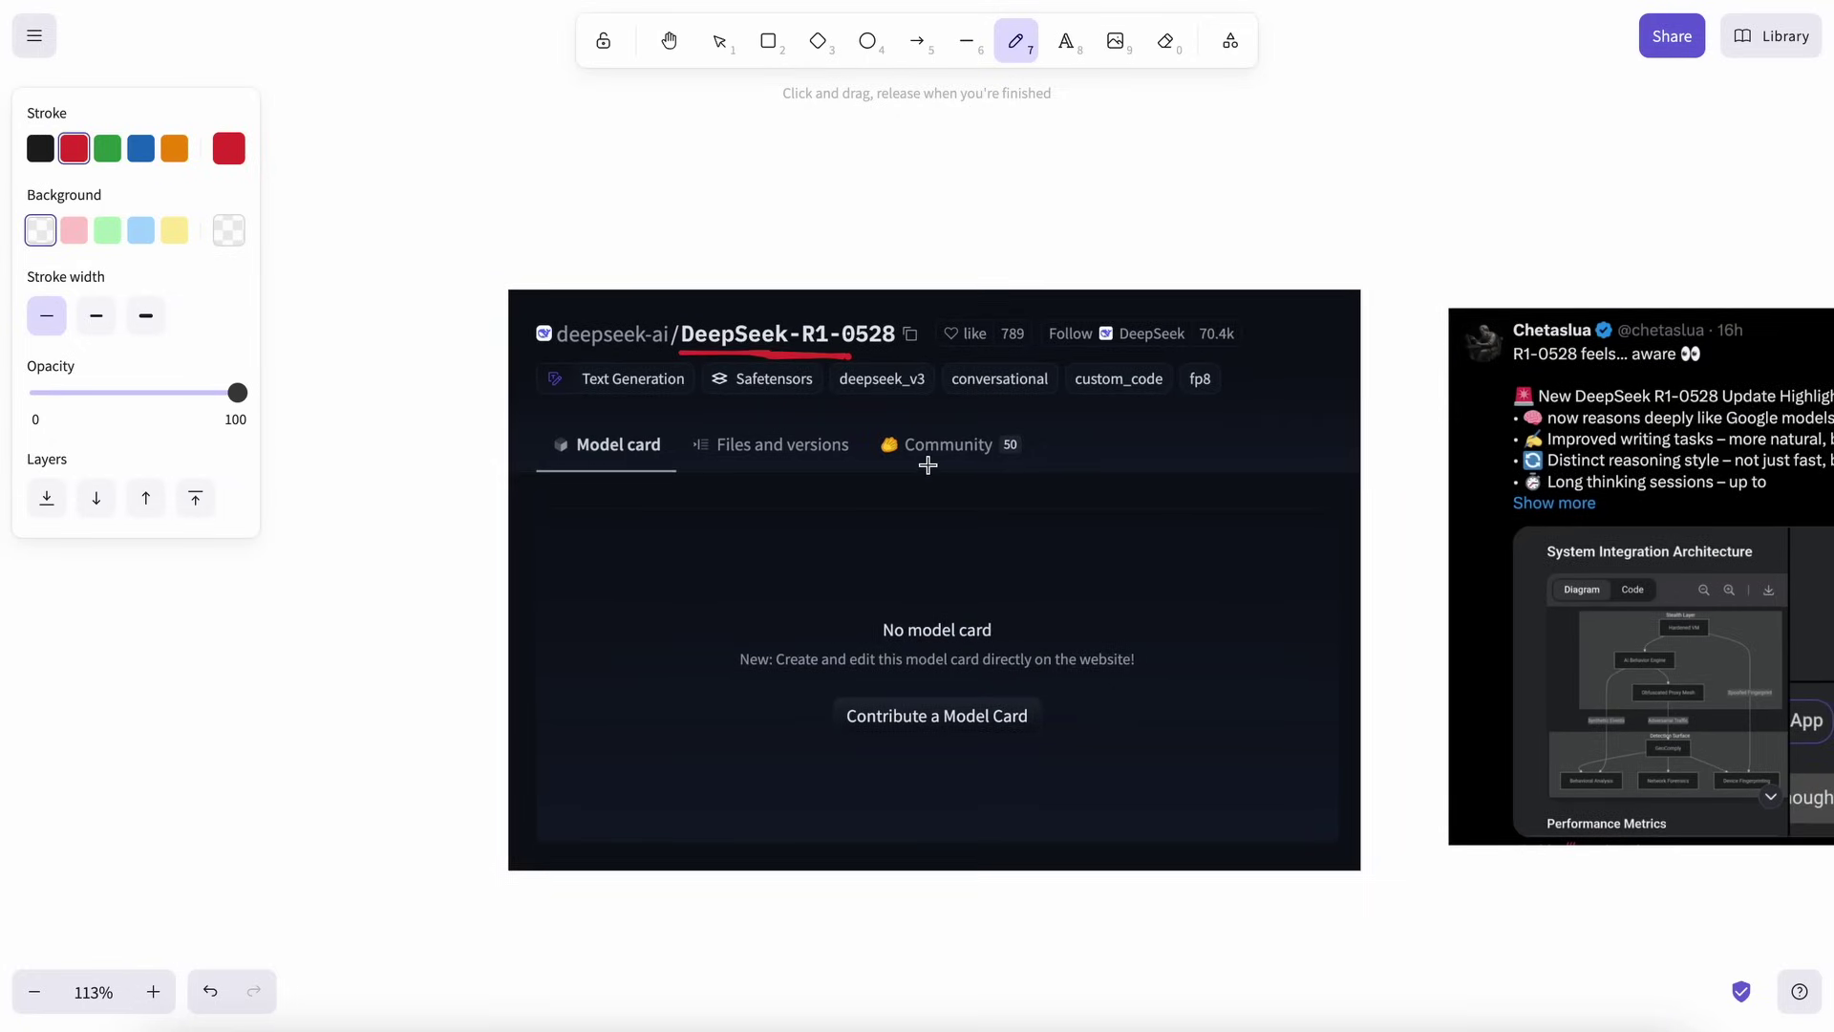
scroll(933, 462, "right", 6)
scroll(1005, 444, "right", 8)
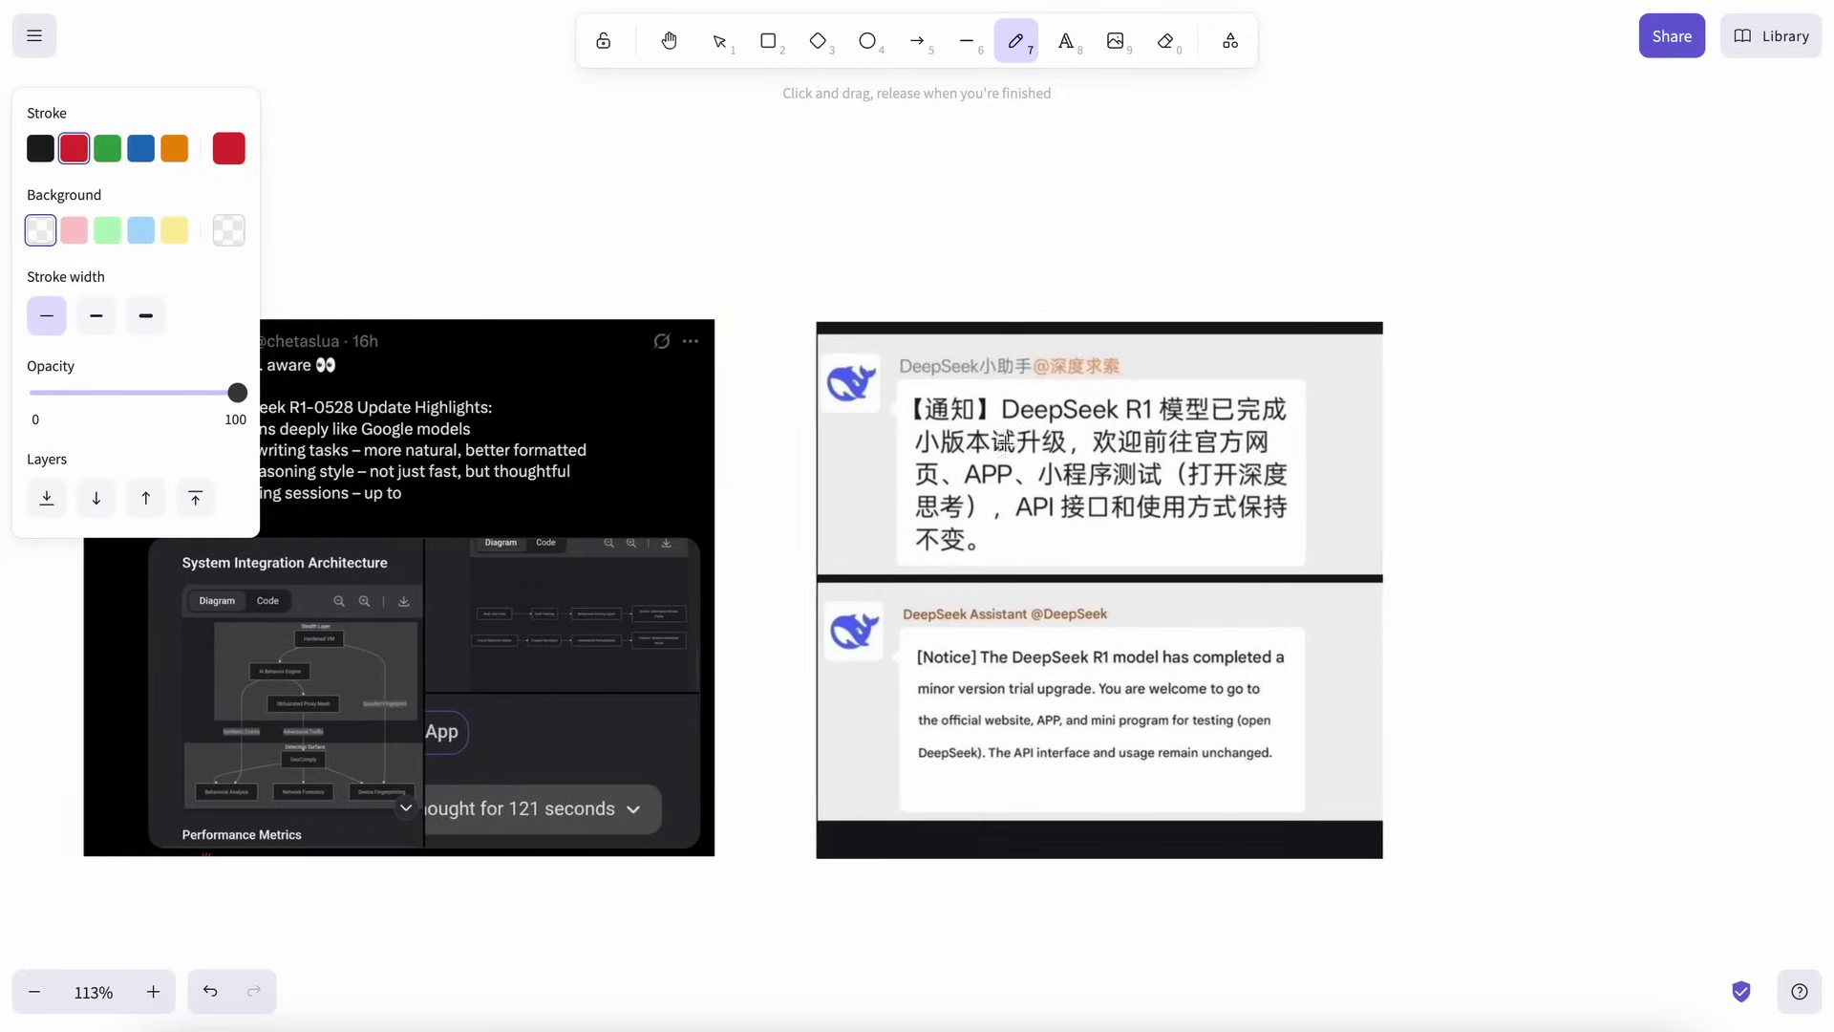
scroll(1068, 770, "up", 6)
scroll(1071, 772, "up", 2)
scroll(966, 683, "right", 1)
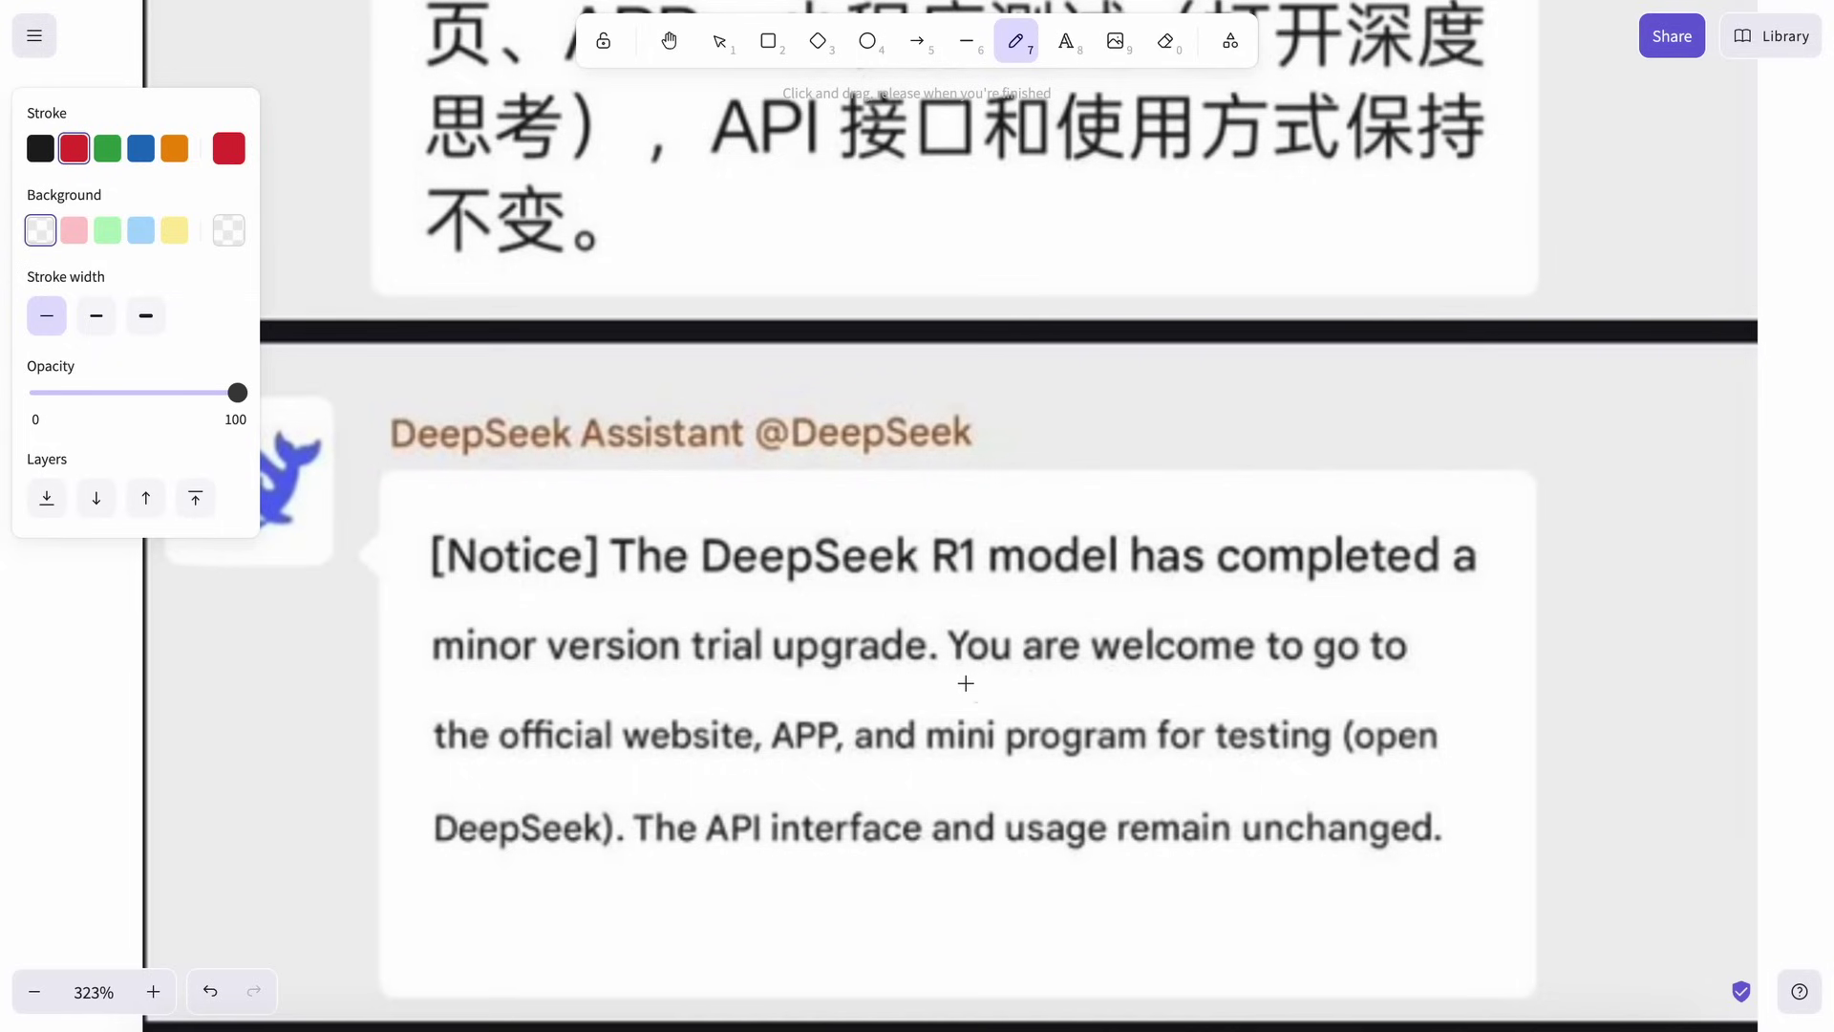
mouse_move(657, 597)
left_mouse_down()
mouse_move(1056, 628)
mouse_move(1218, 600)
mouse_move(1504, 593)
left_mouse_up()
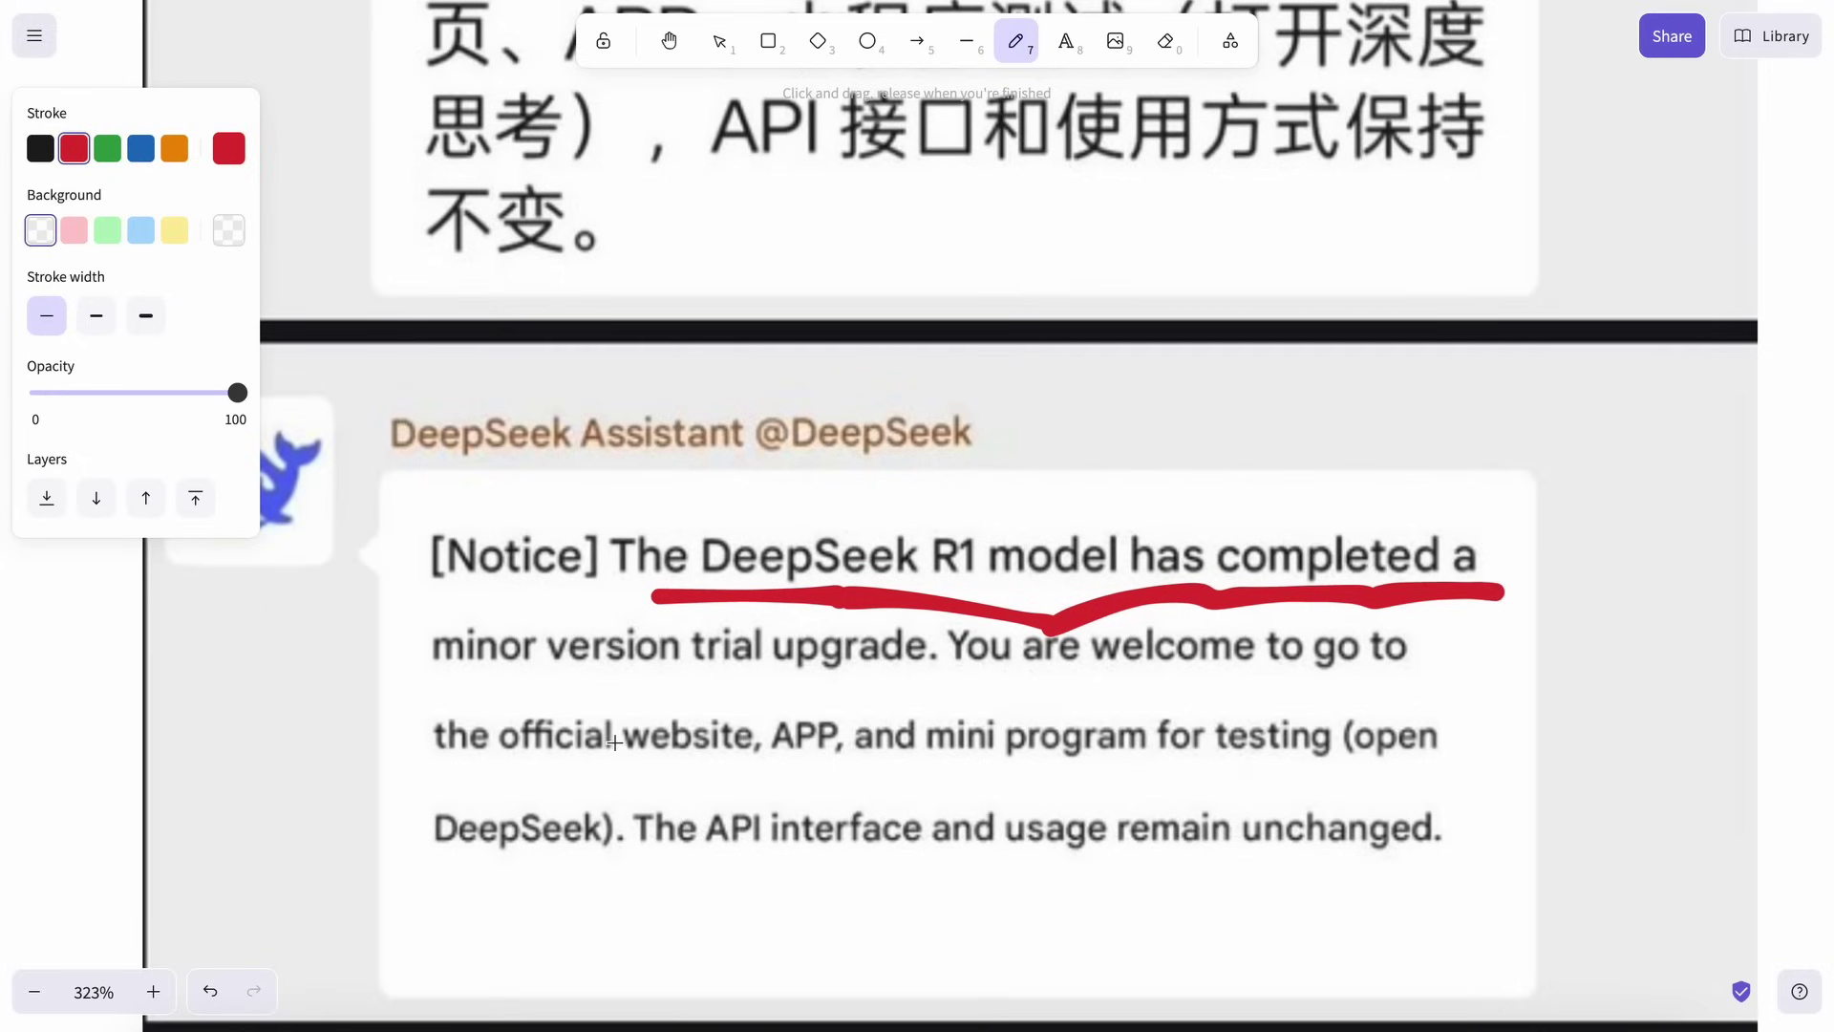
mouse_move(417, 686)
left_mouse_down()
mouse_move(839, 699)
mouse_move(1008, 676)
mouse_move(1424, 677)
left_mouse_up()
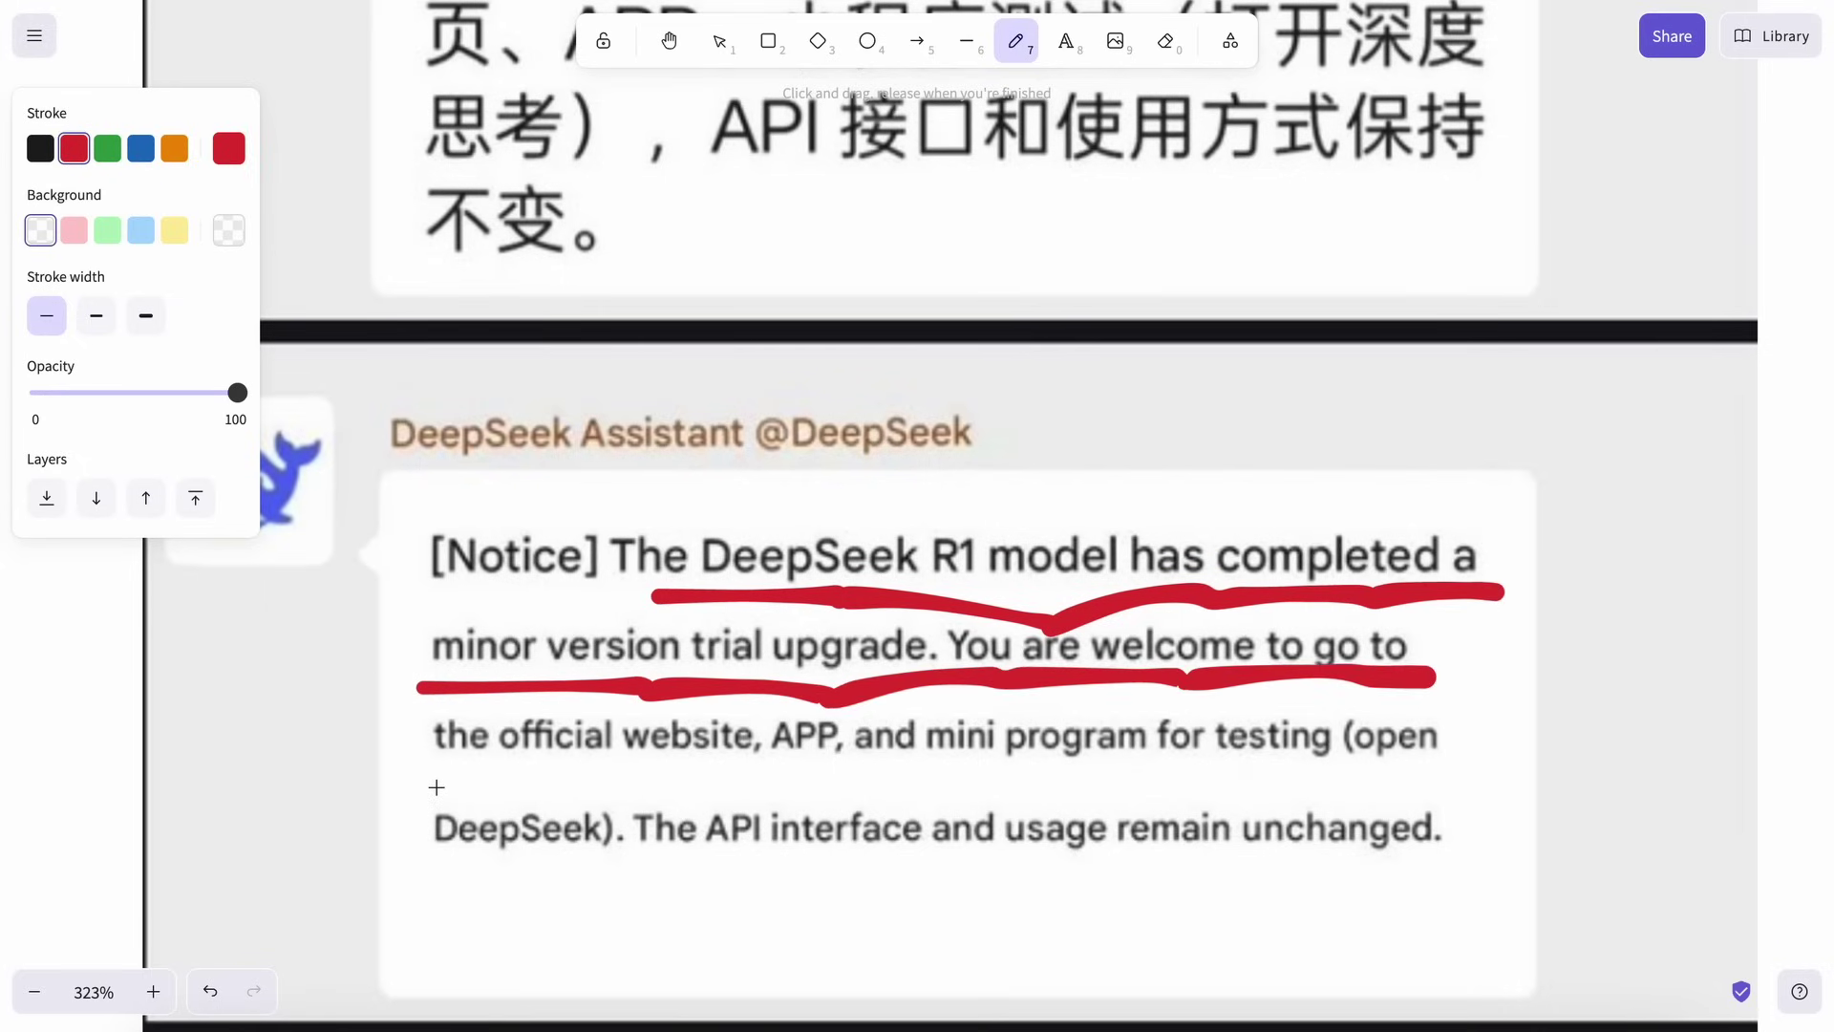
mouse_move(436, 786)
left_mouse_down()
mouse_move(754, 800)
mouse_move(1313, 785)
left_mouse_up()
scroll(1309, 784, "down", 5)
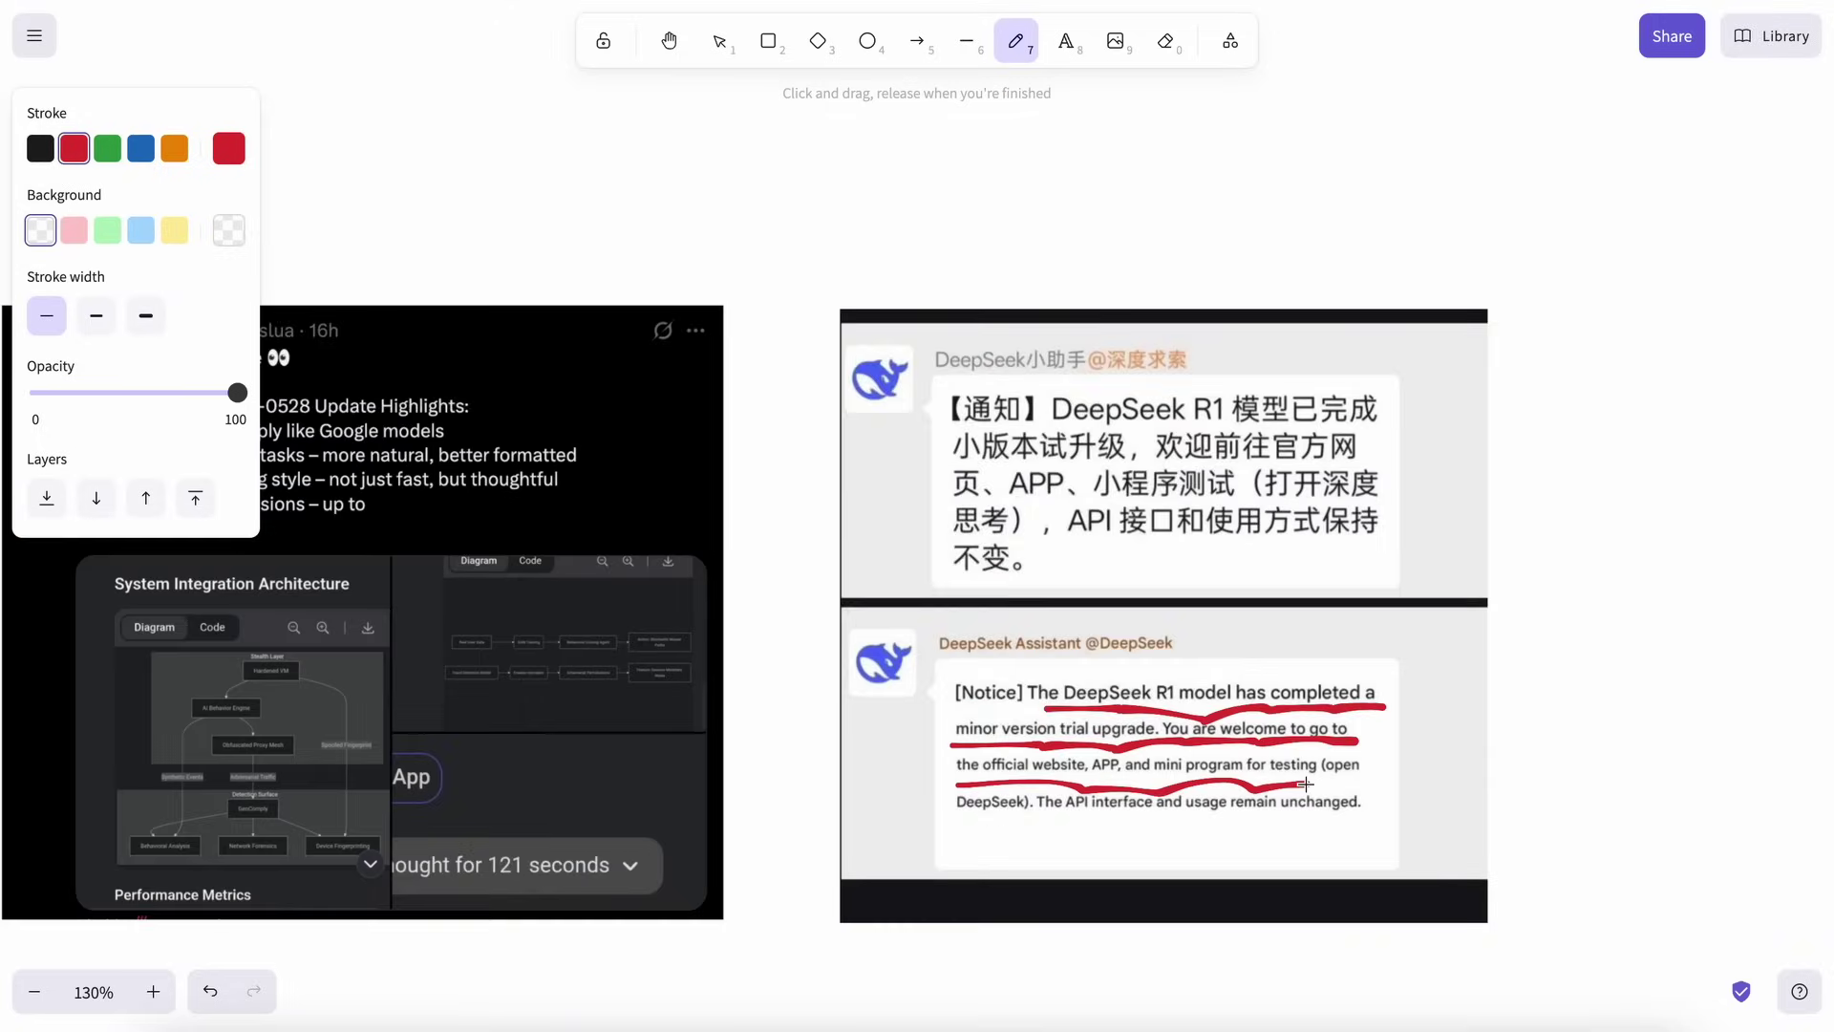
Draw a red arrow pointing down onto the DeepSeek-R1-0528 title
scroll(1305, 783, "left", 10)
scroll(681, 331, "up", 5)
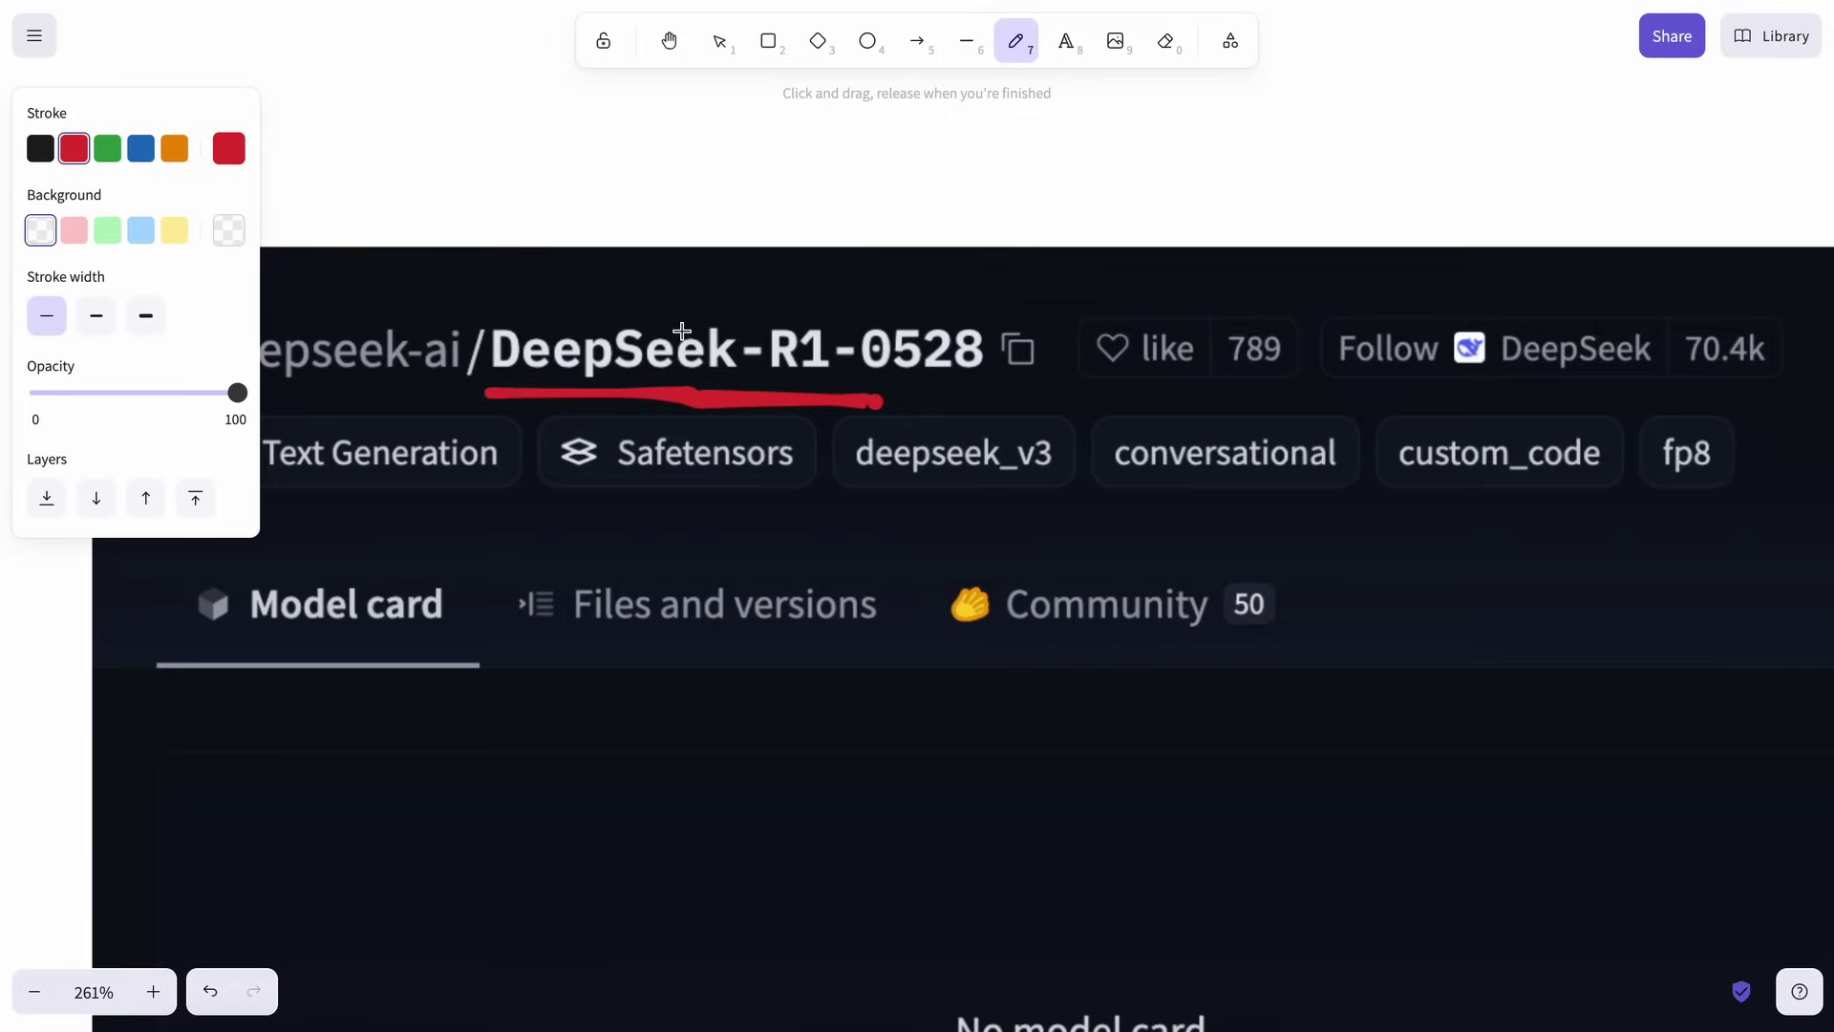
scroll(681, 331, "down", 5)
mouse_move(759, 184)
left_mouse_down()
mouse_move(751, 311)
mouse_move(760, 290)
left_mouse_up()
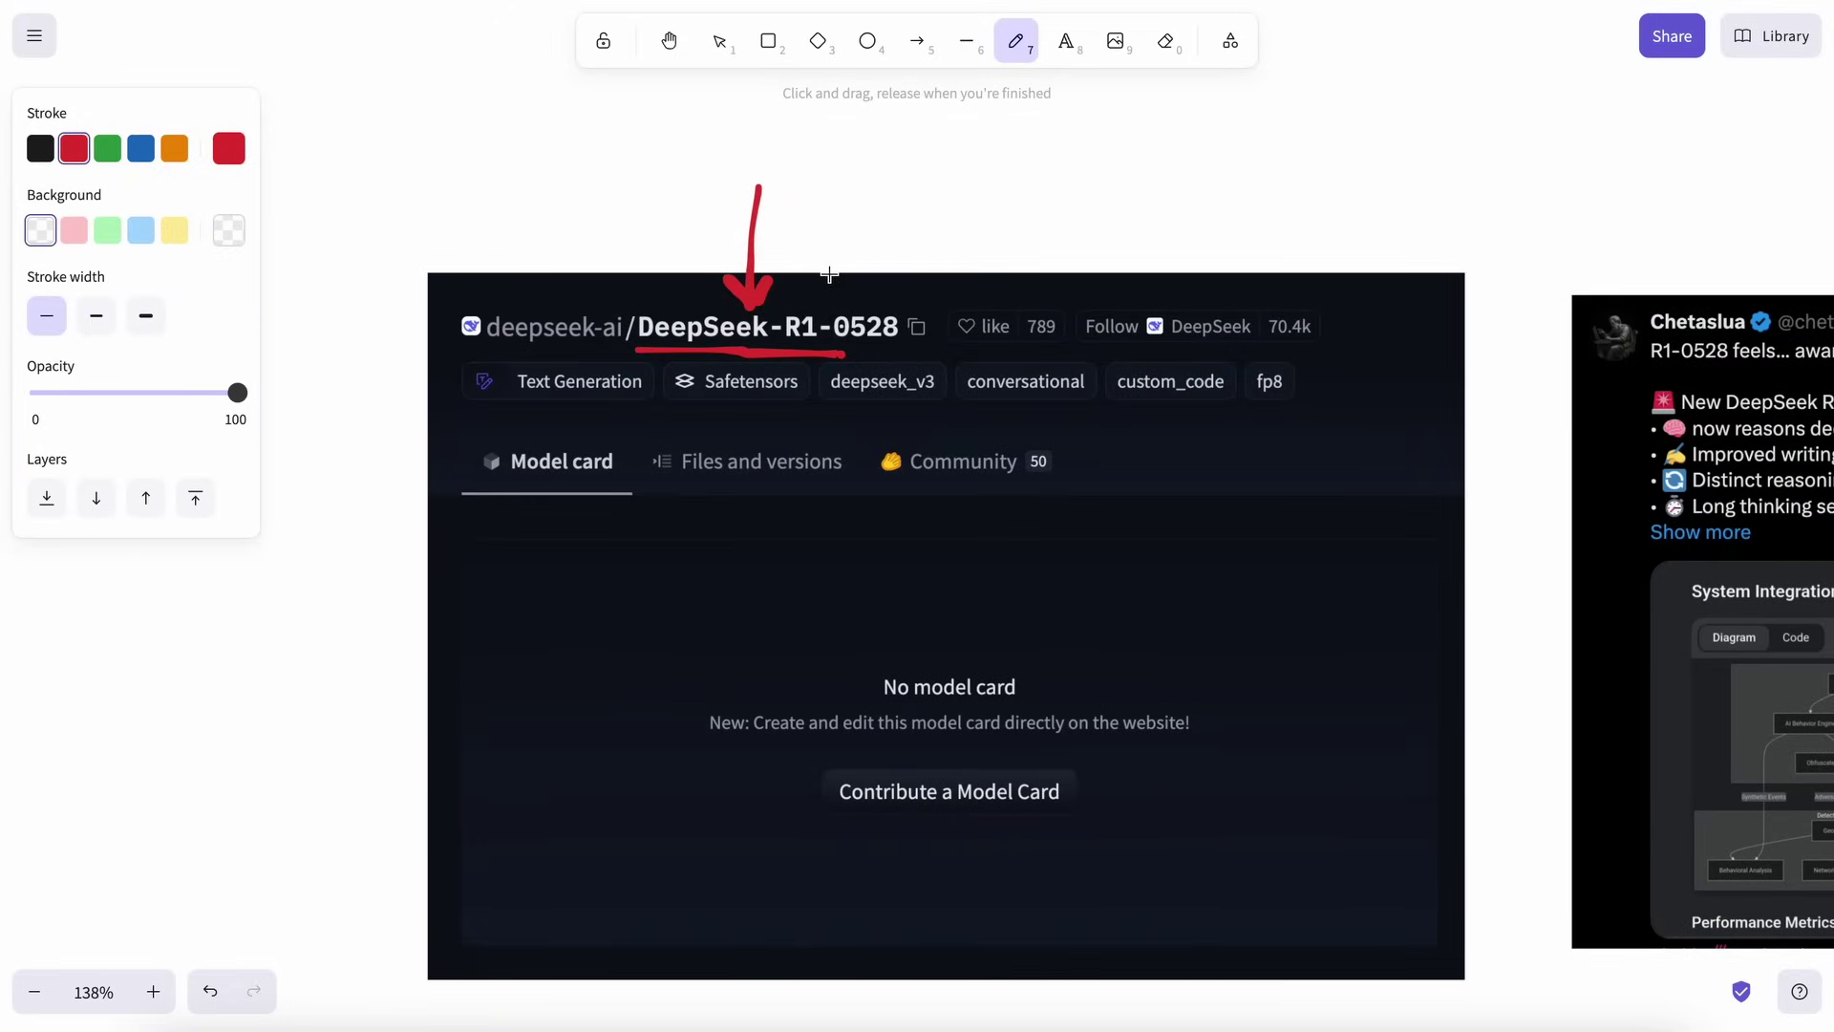
Mark the Google models, writing tasks, reasoning style and long thinking highlights with red dashes
scroll(829, 274, "right", 1)
scroll(829, 274, "up", 1)
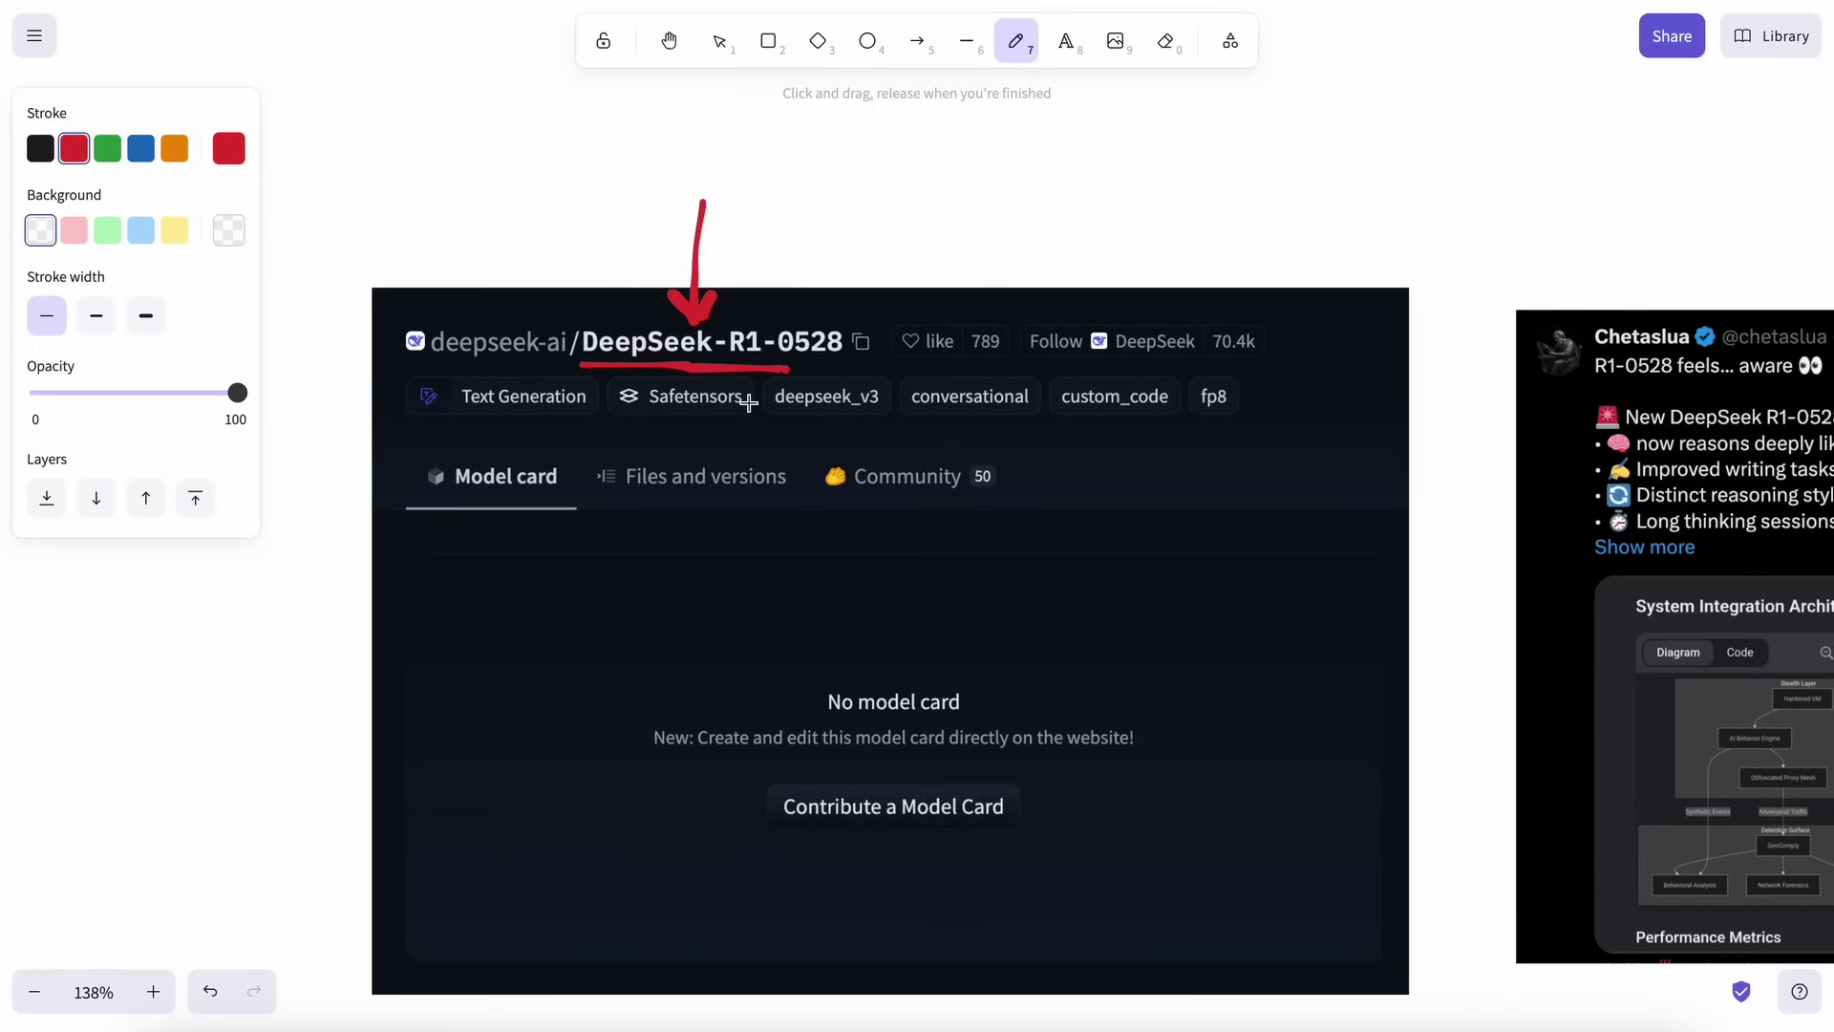
scroll(748, 403, "right", 10)
scroll(748, 403, "up", 1)
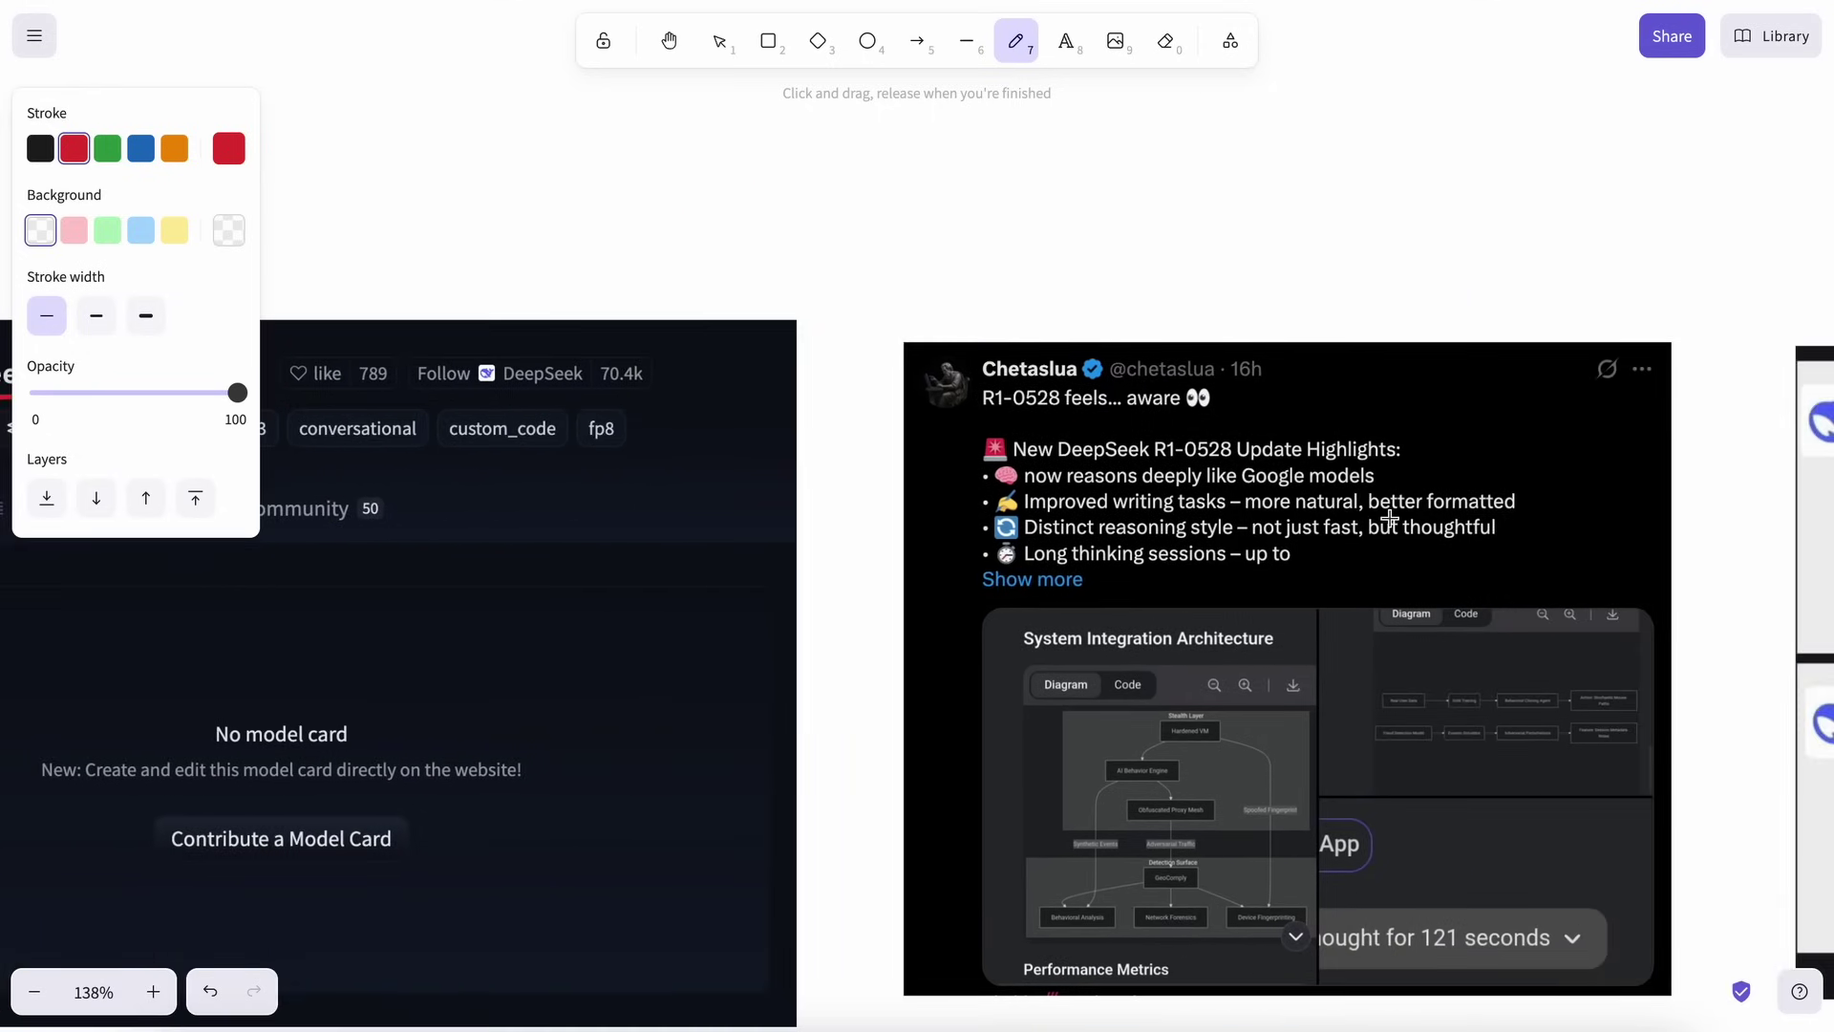
scroll(1391, 519, "up", 5)
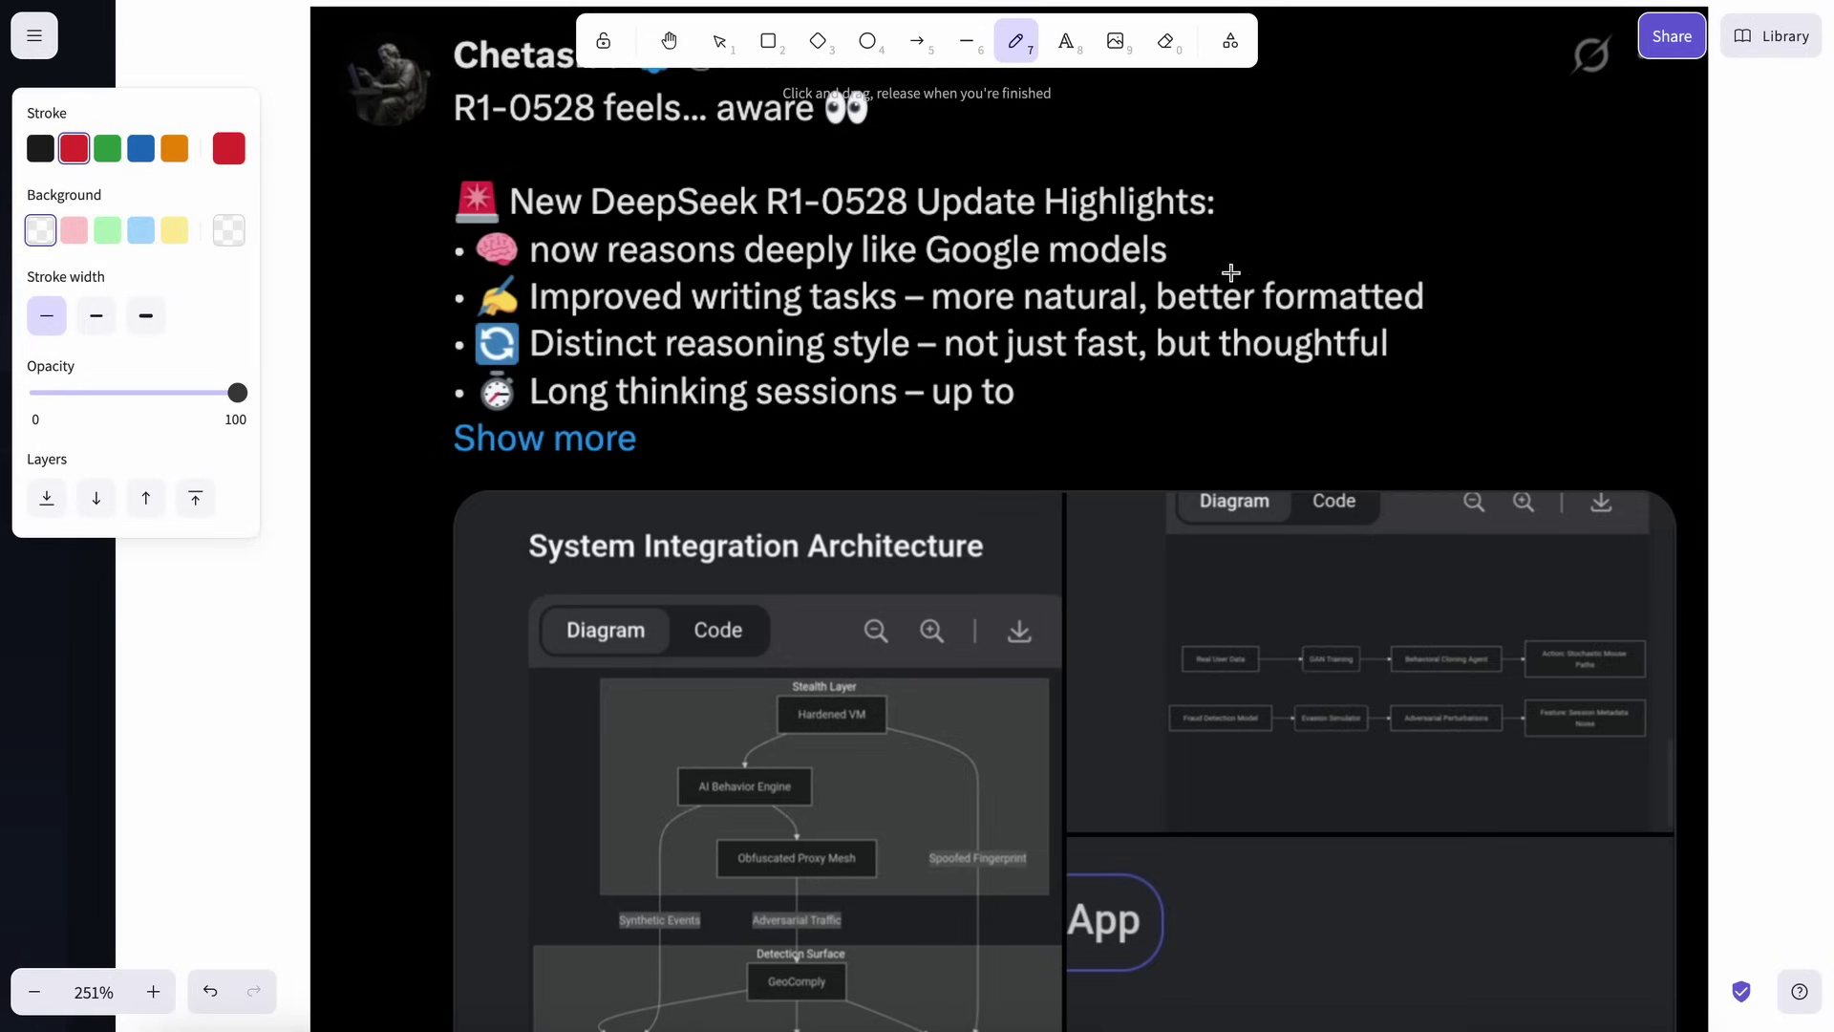
left_click_drag(1198, 246, 1275, 242)
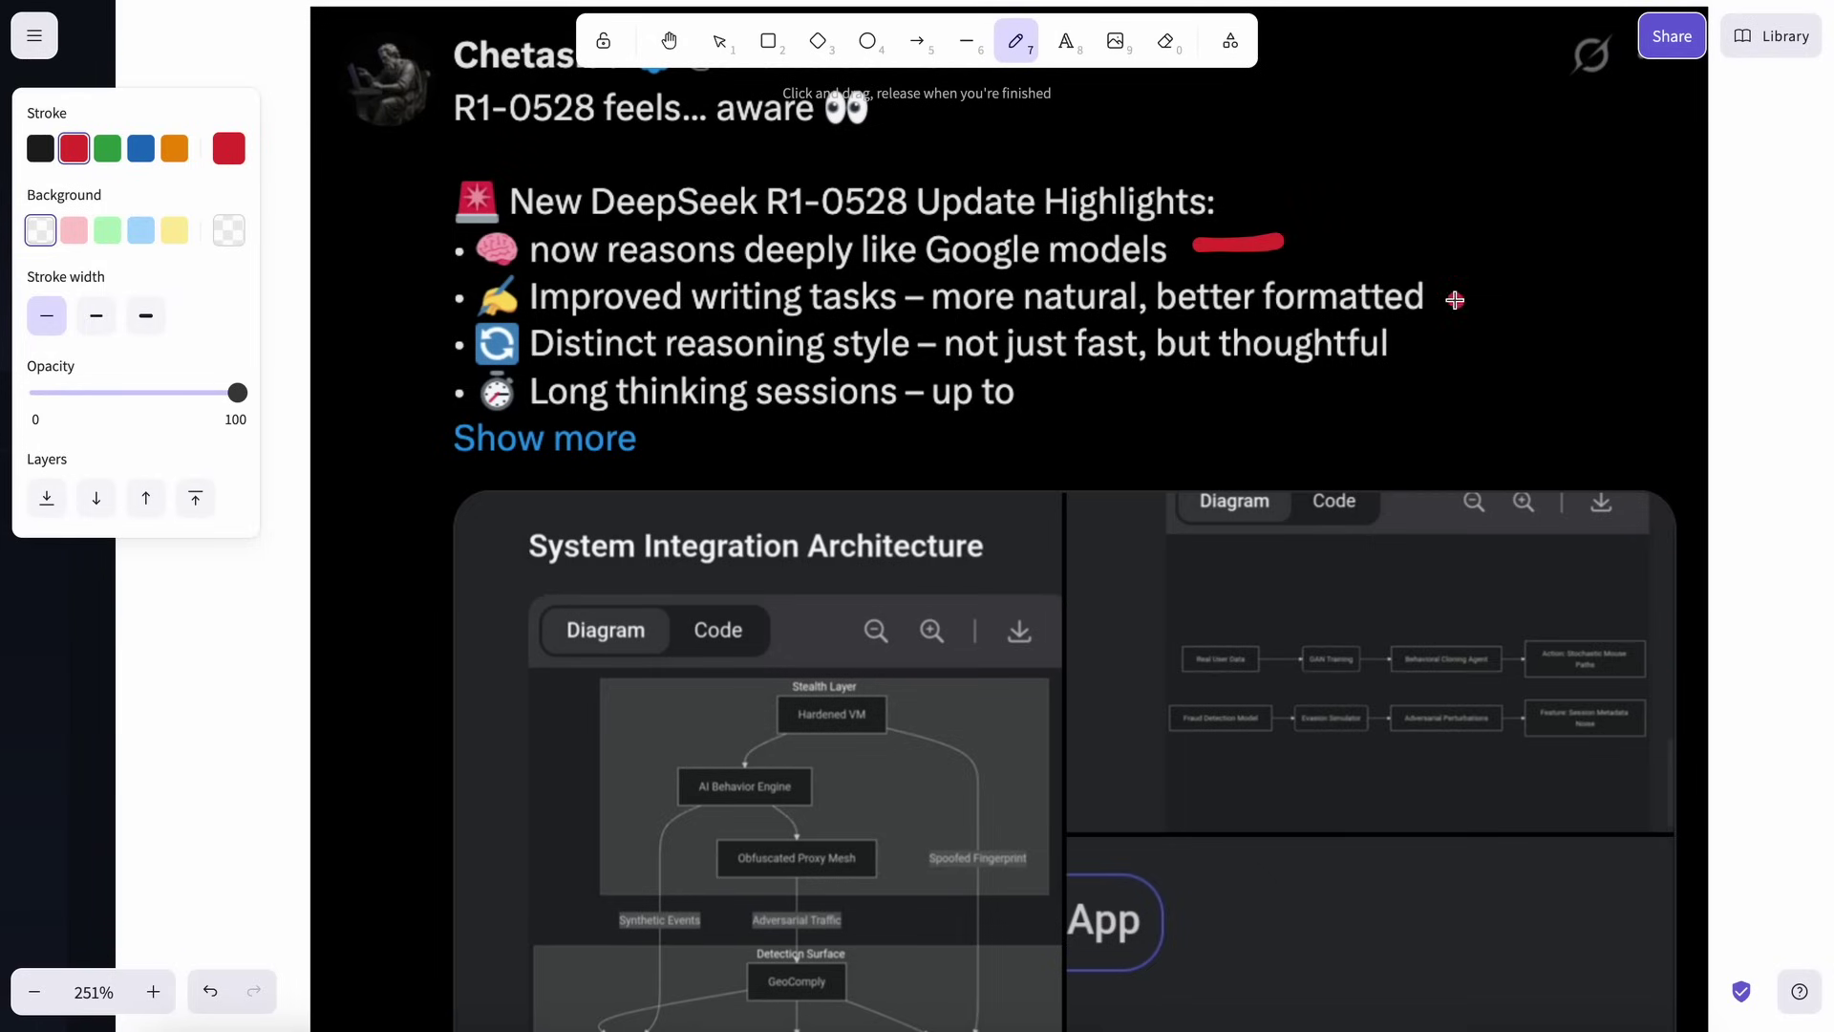
left_click_drag(1454, 300, 1507, 302)
left_click_drag(1420, 346, 1483, 345)
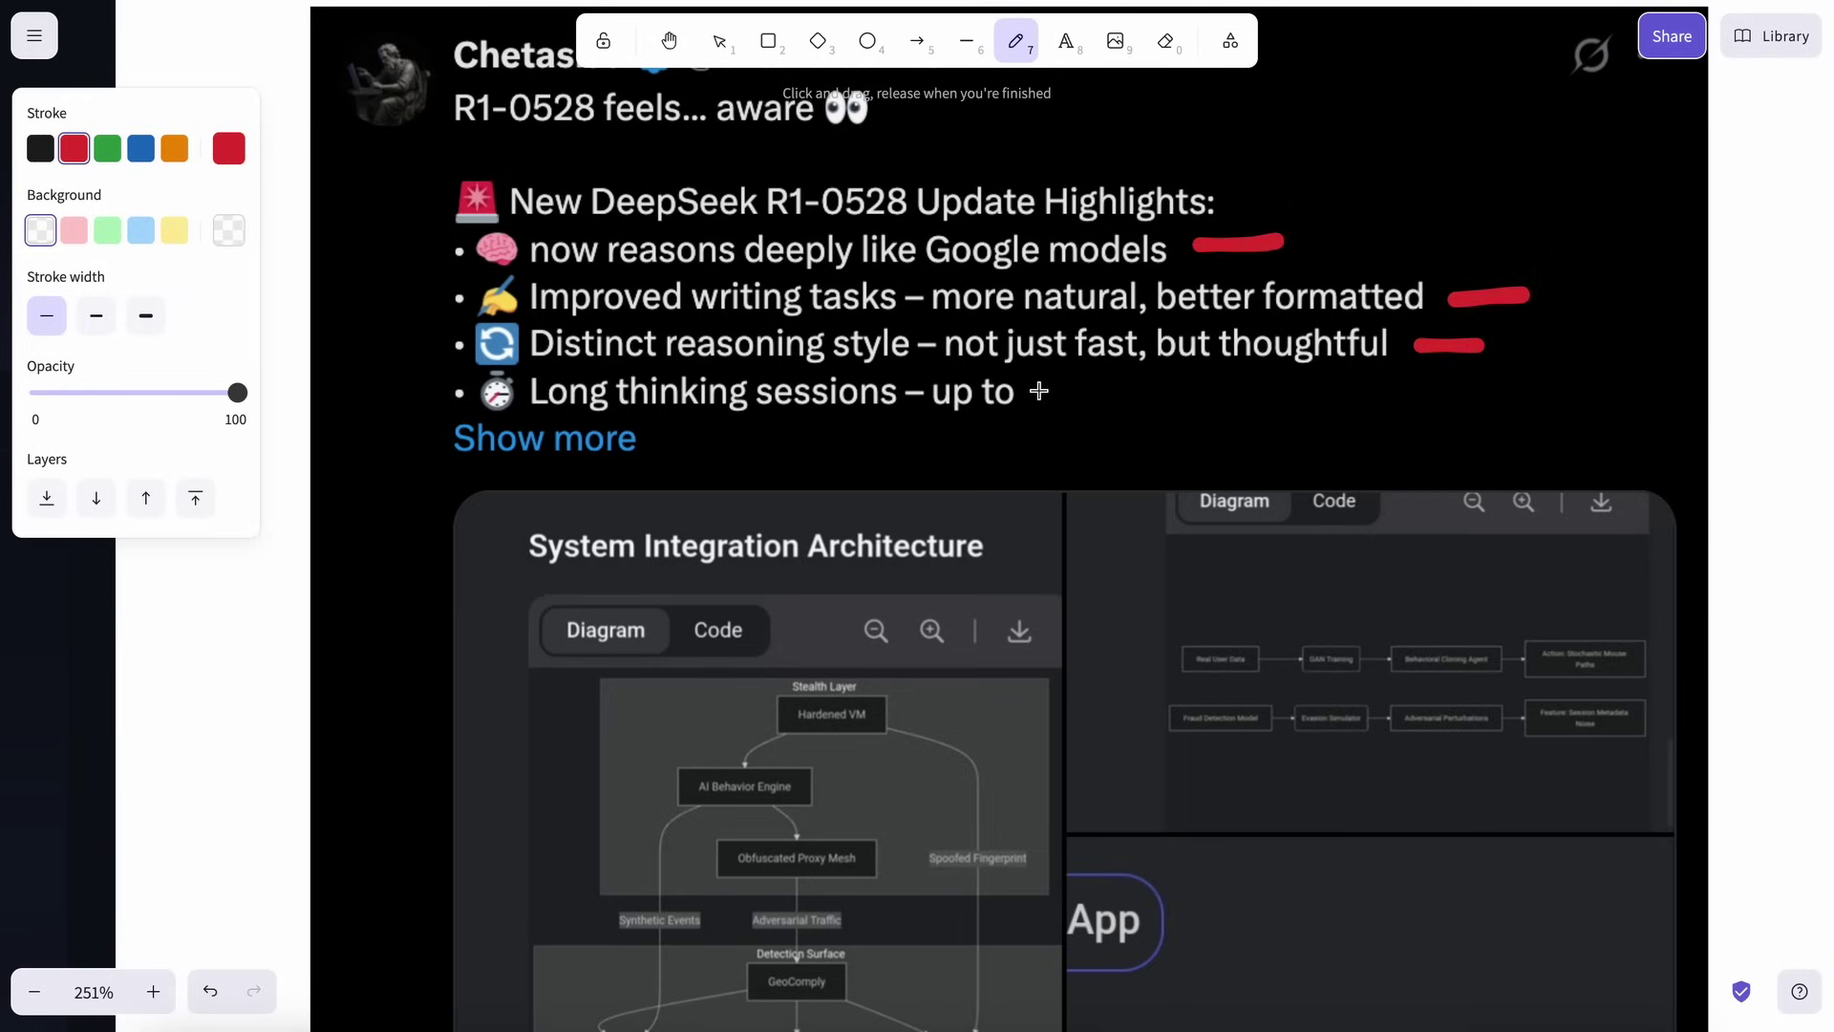
left_click_drag(1036, 391, 1111, 390)
scroll(1392, 382, "down", 4)
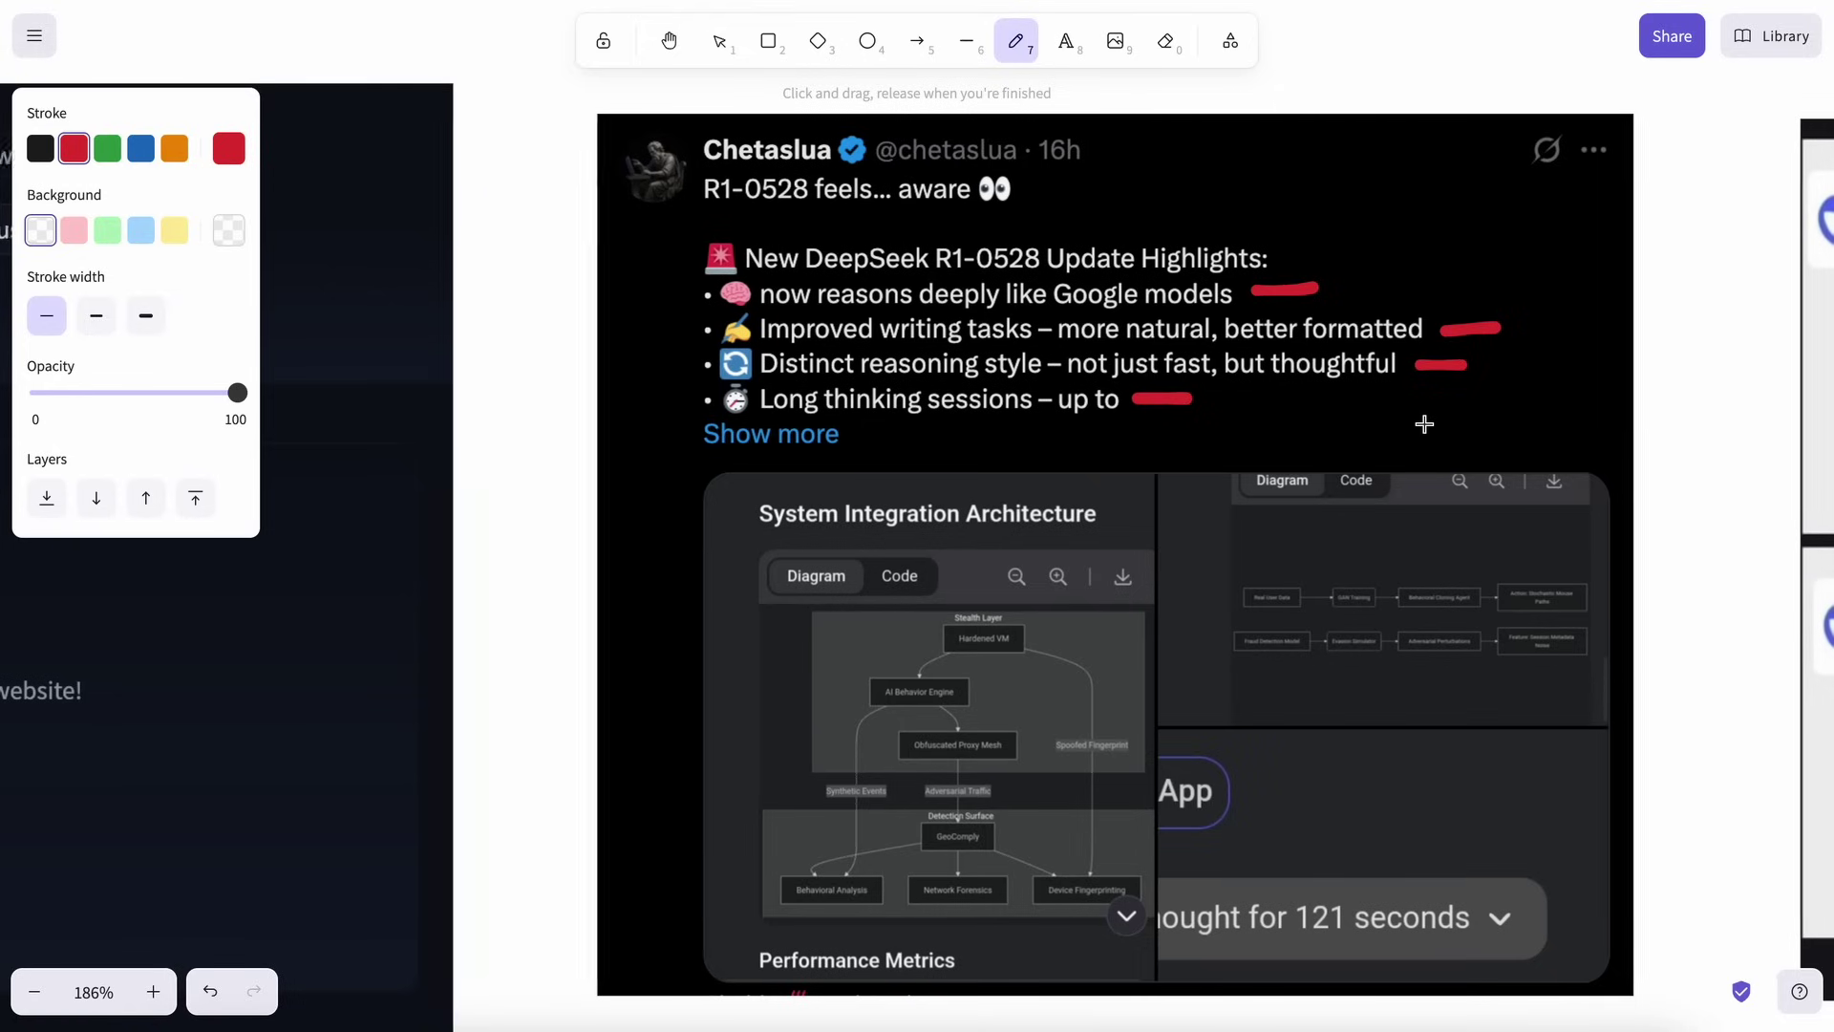
scroll(1424, 424, "right", 10)
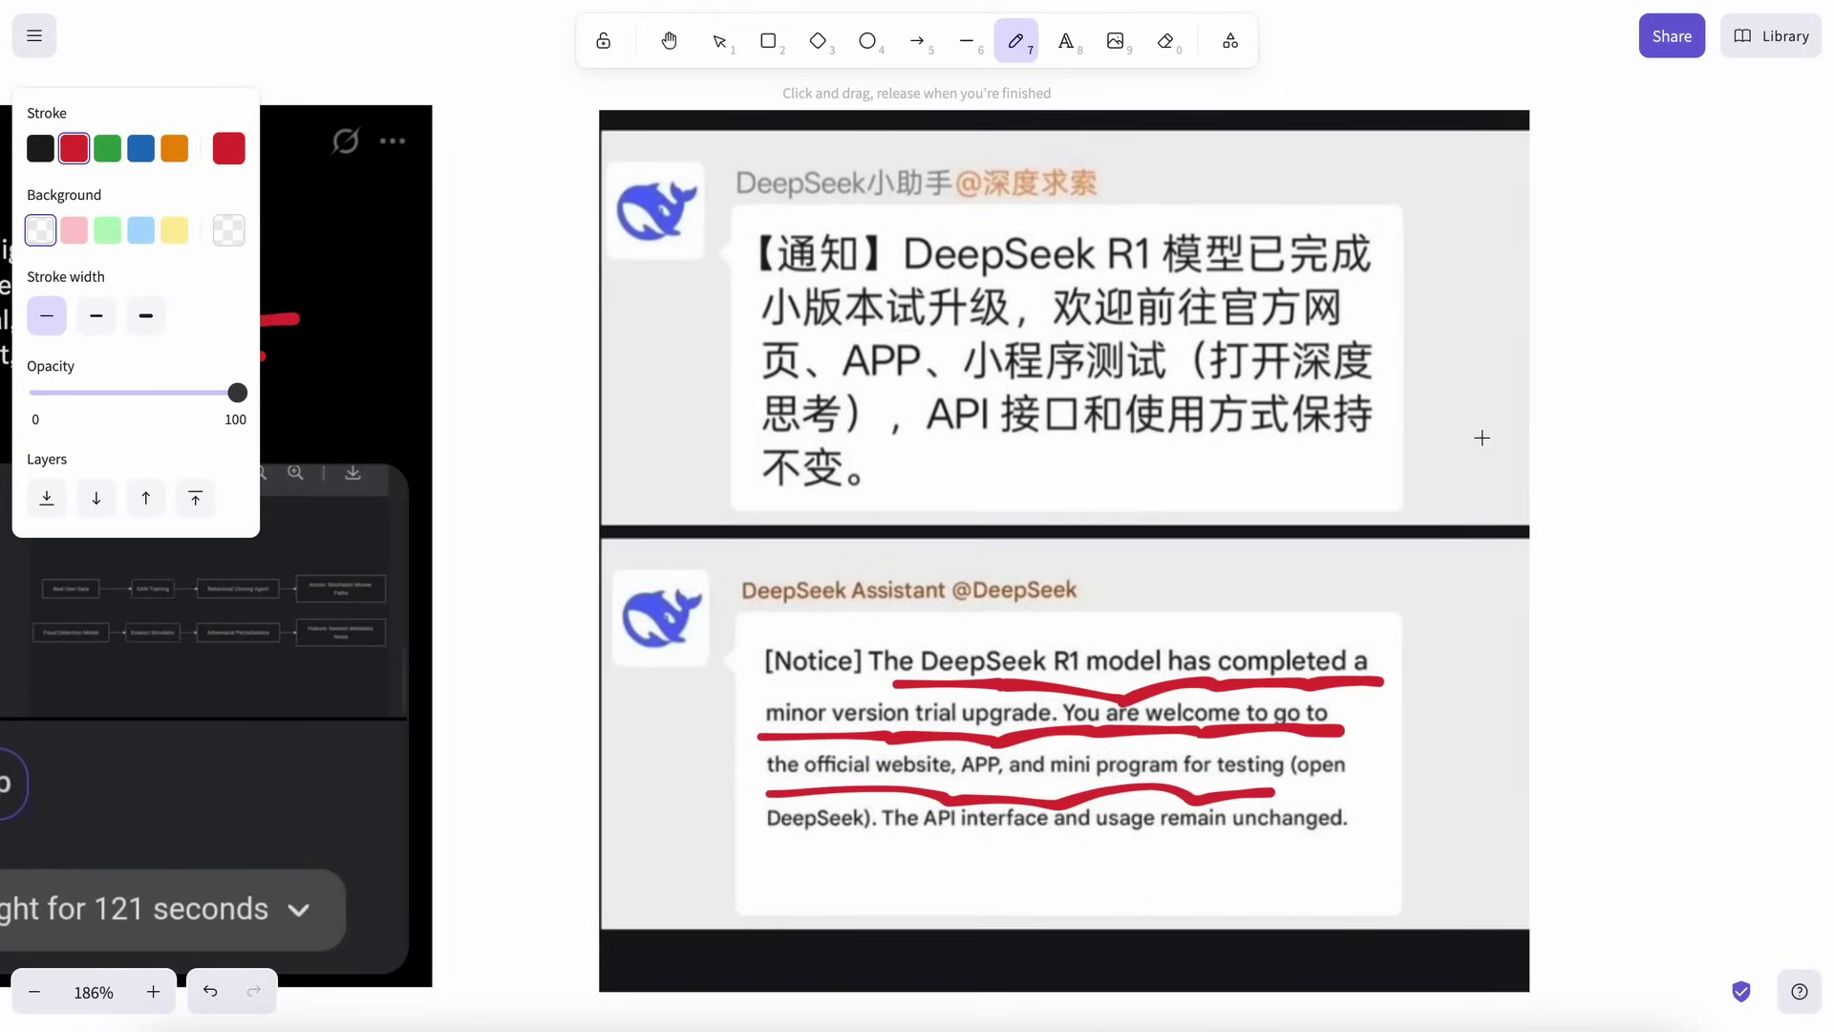
scroll(1480, 445, "left", 15)
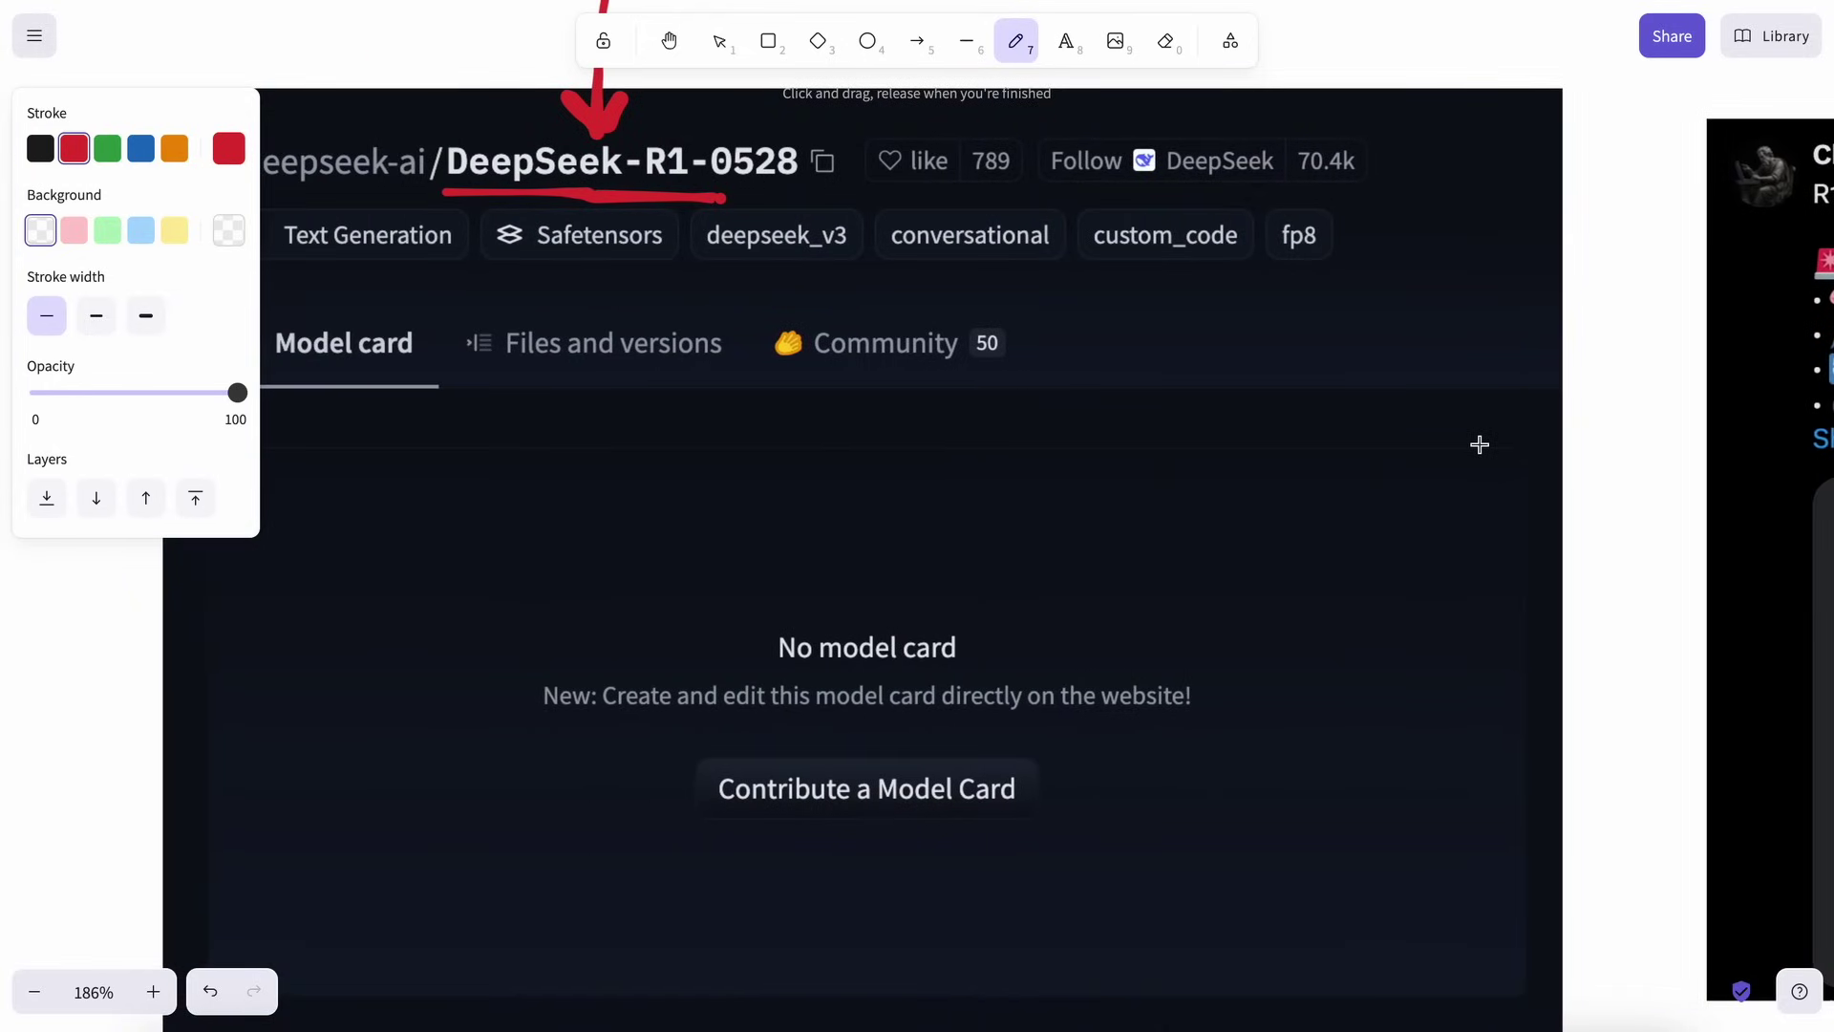
scroll(1480, 444, "left", 2)
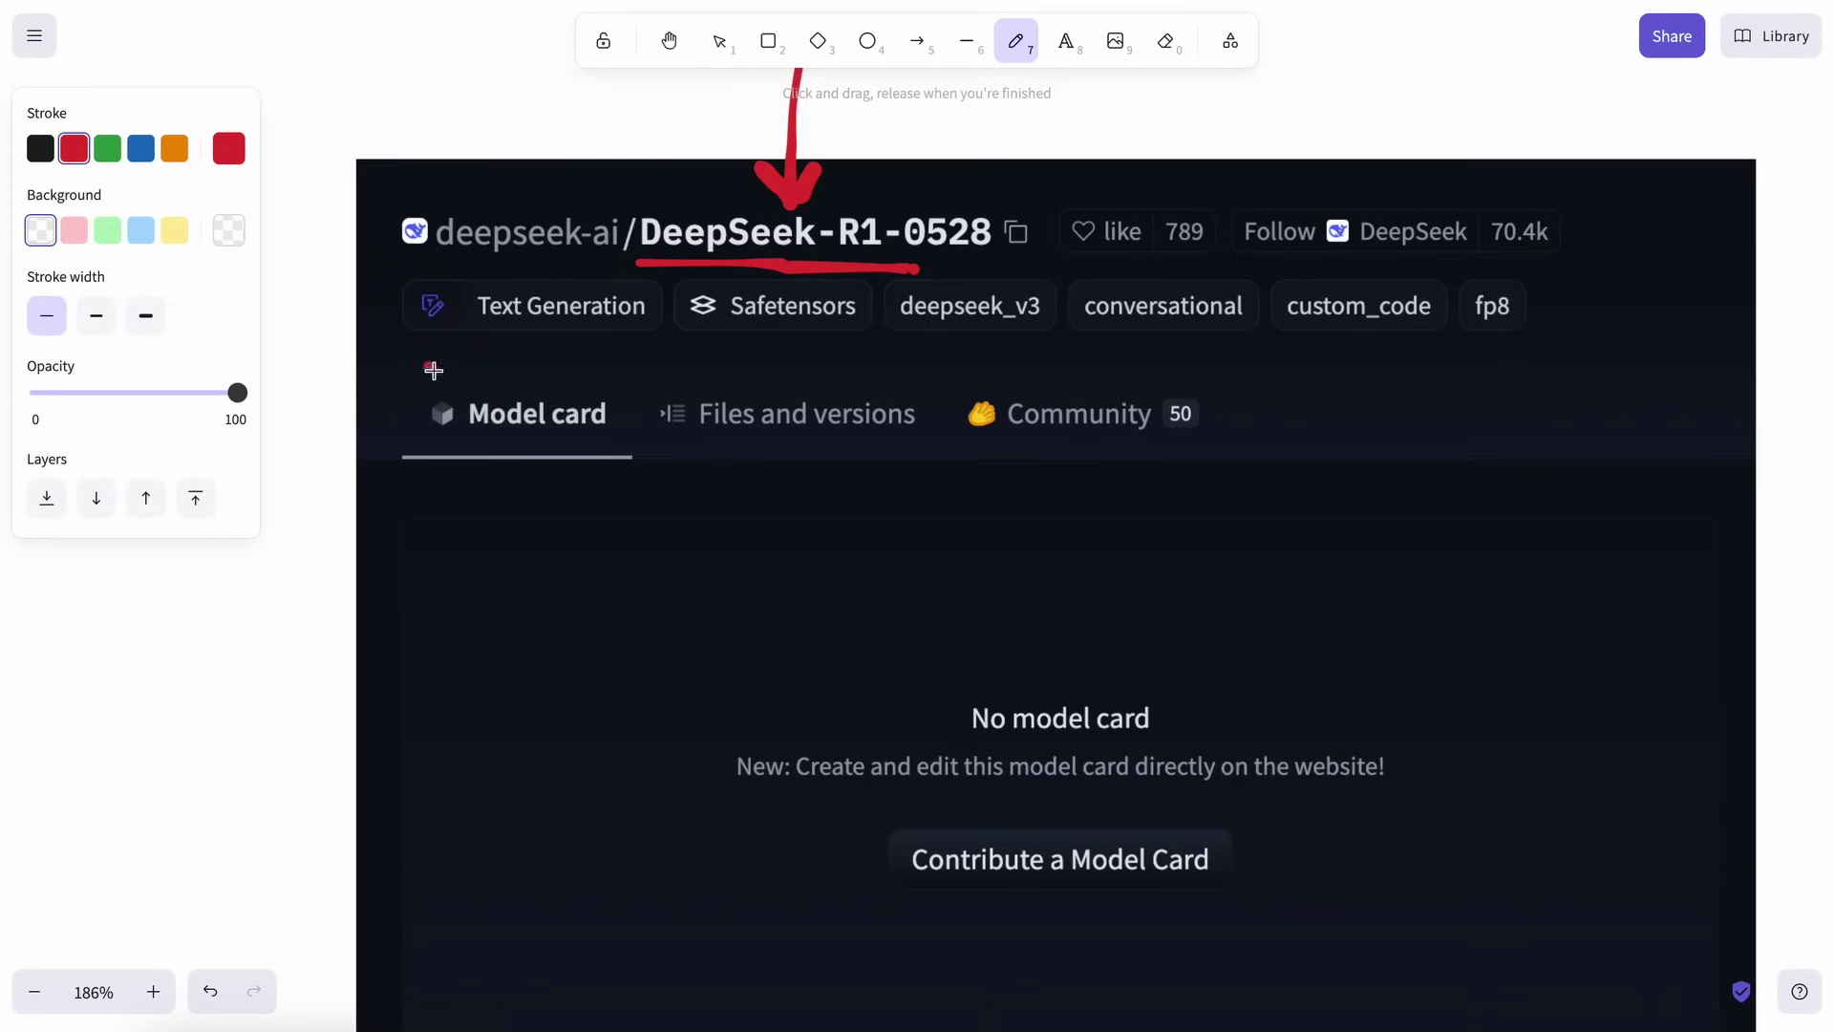
Draw a red curved arrow pointing at the Text Generation tag on the model page
mouse_move(433, 371)
left_mouse_down()
mouse_move(628, 324)
mouse_move(611, 354)
left_mouse_up()
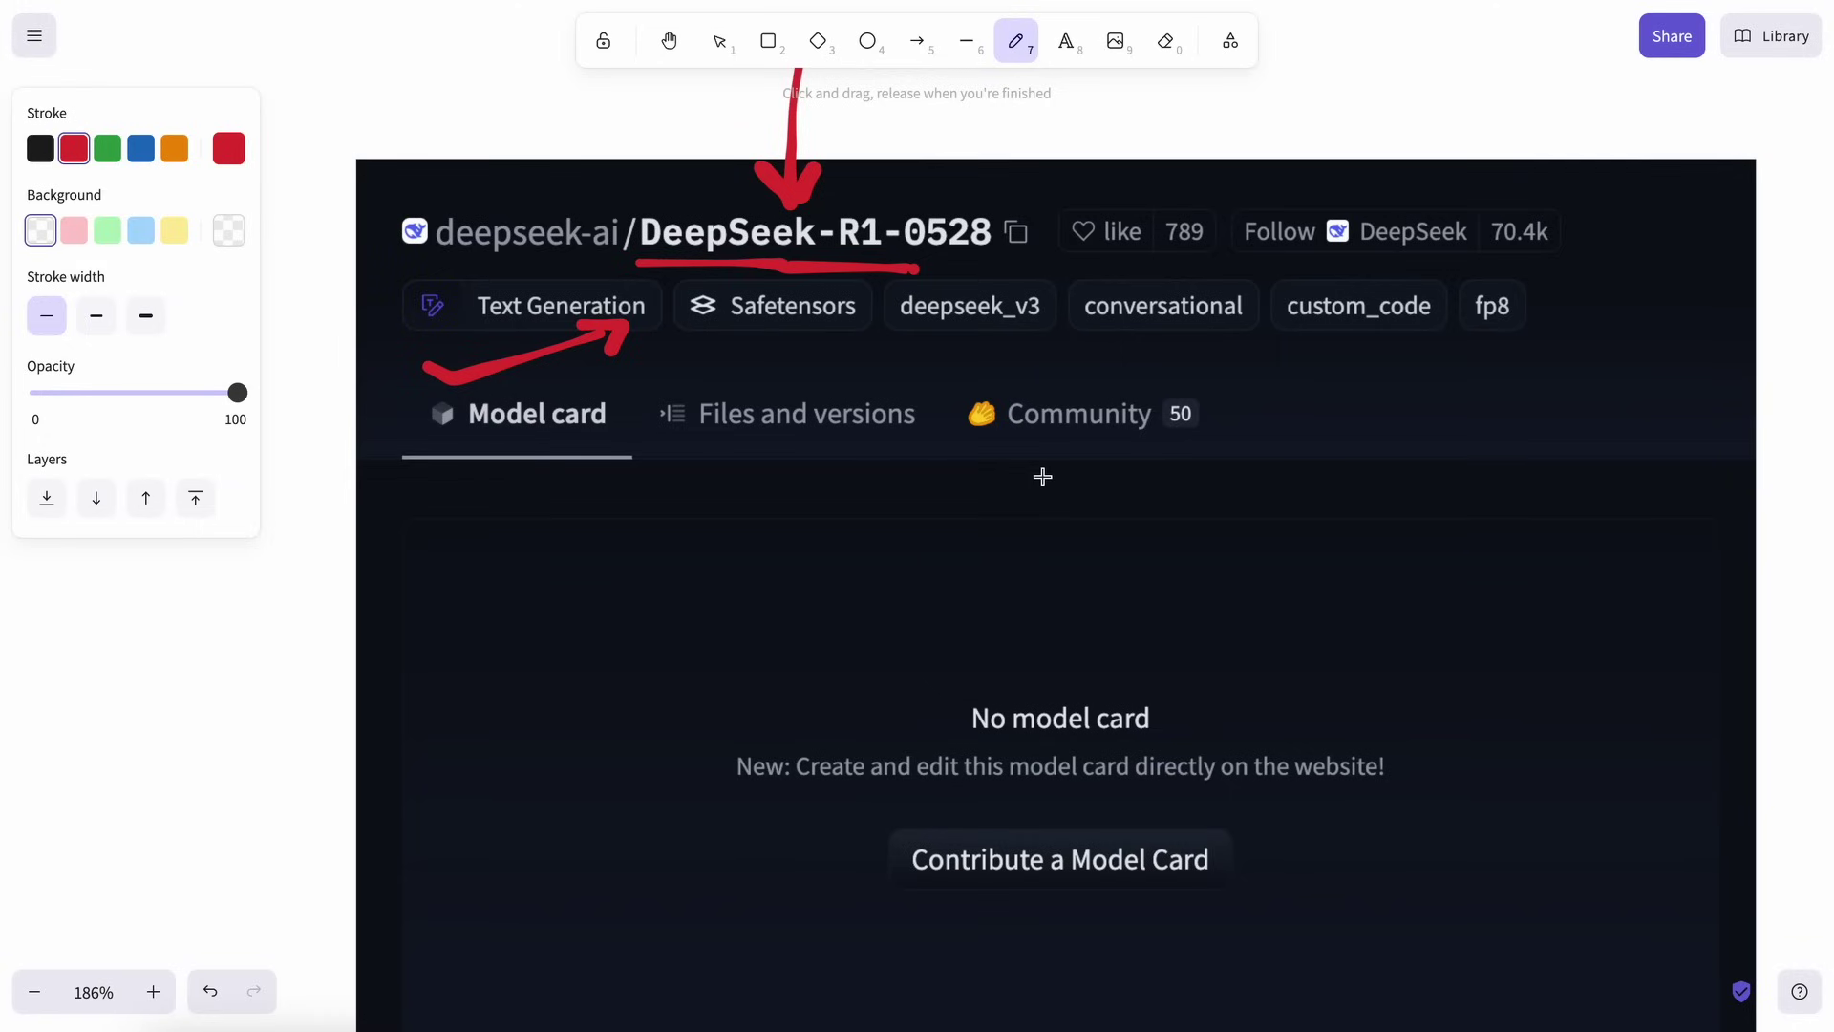
scroll(1042, 477, "down", 5)
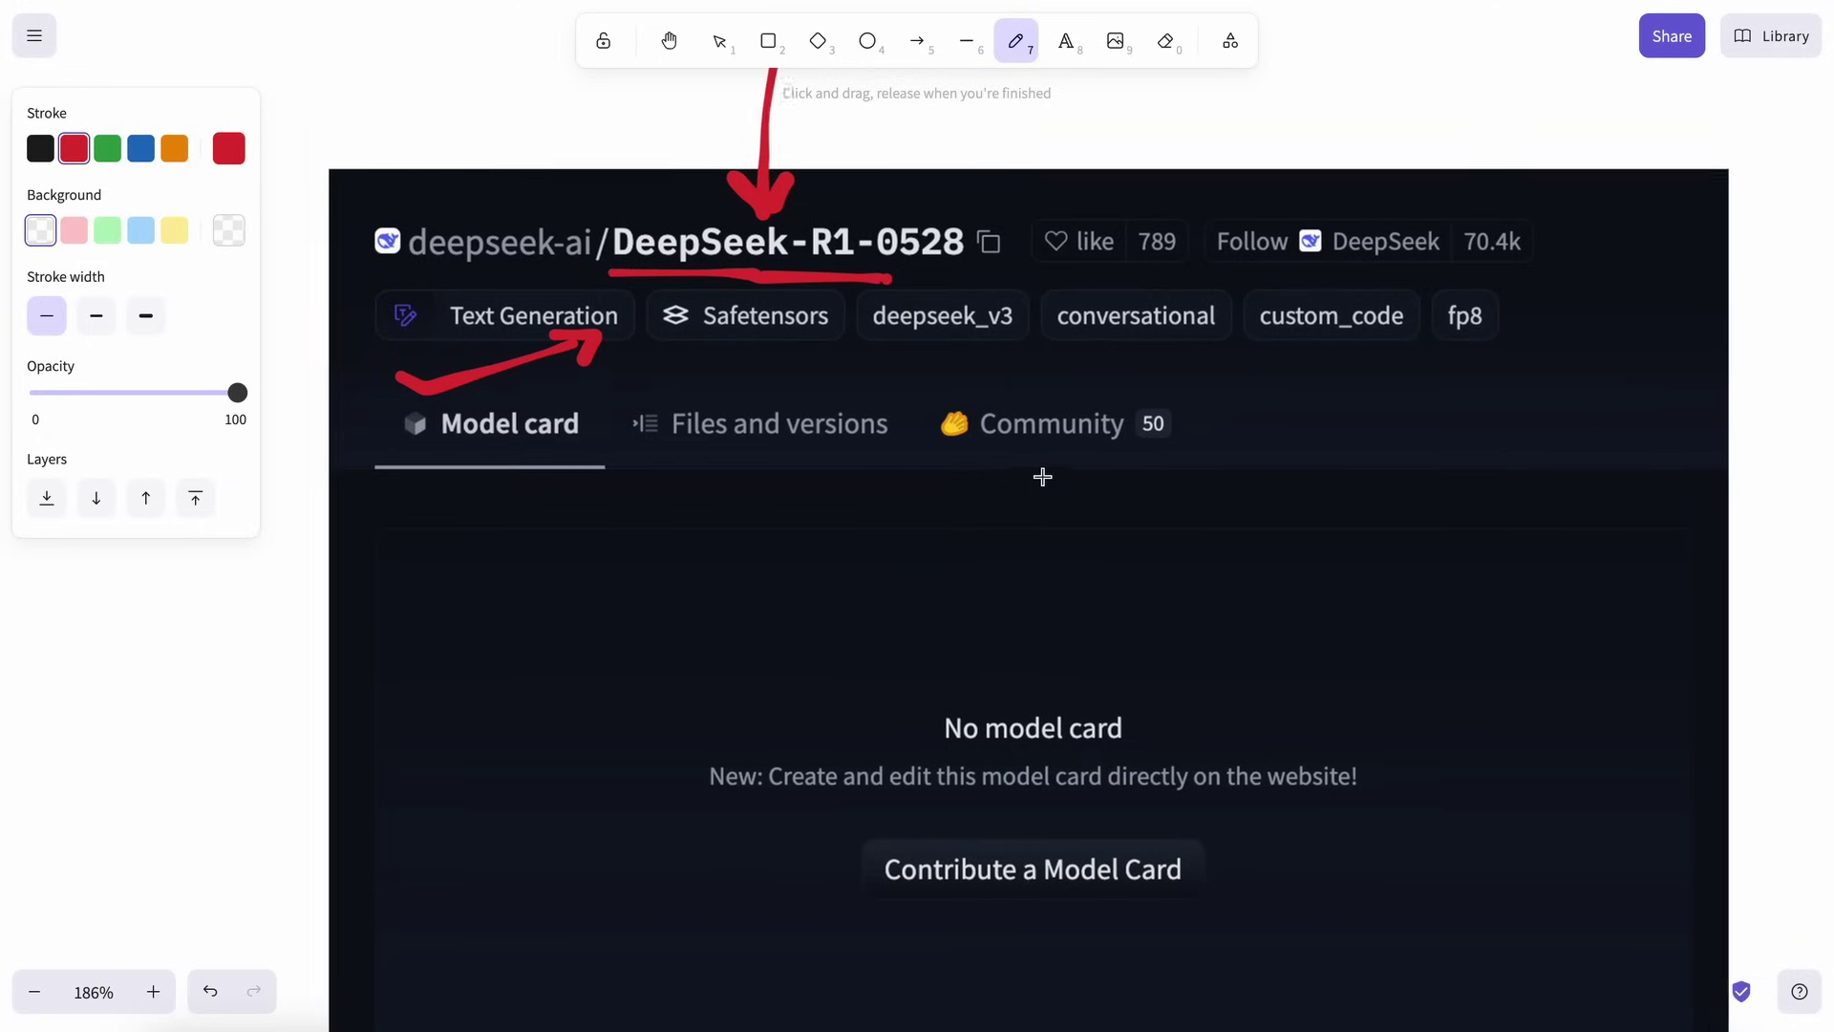
scroll(1042, 477, "right", 15)
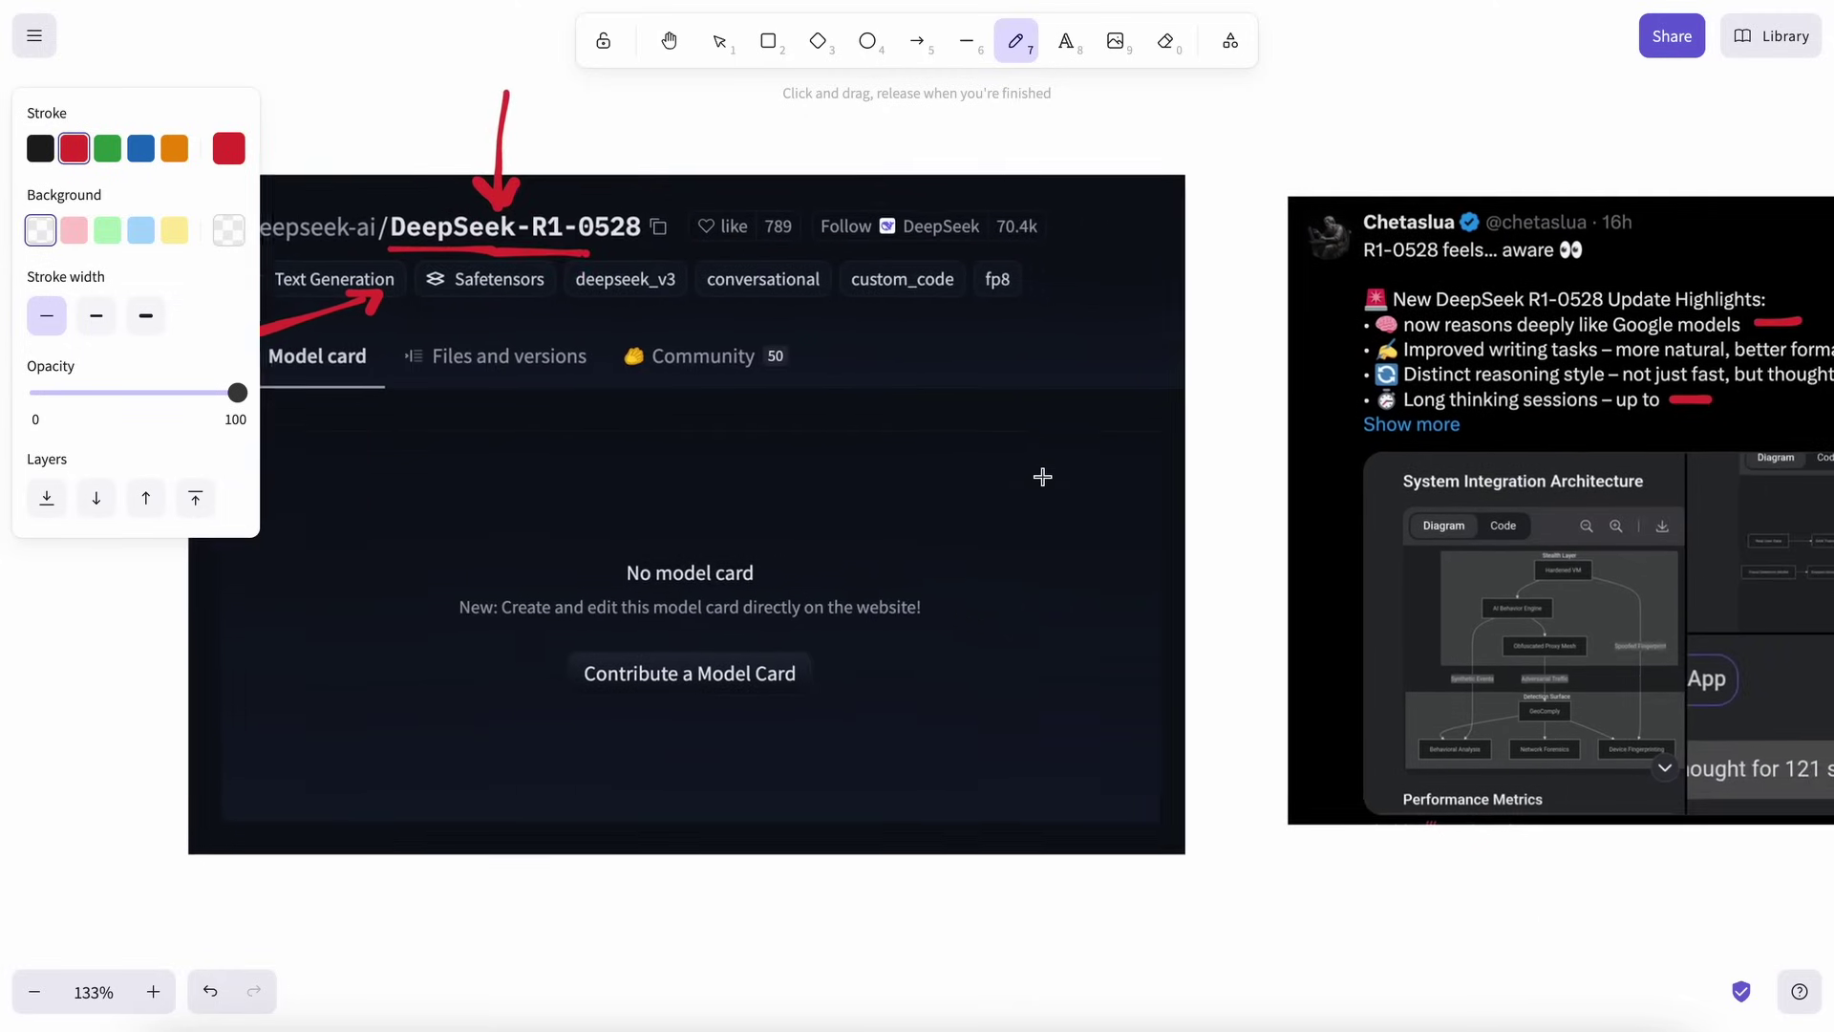
scroll(1042, 477, "right", 5)
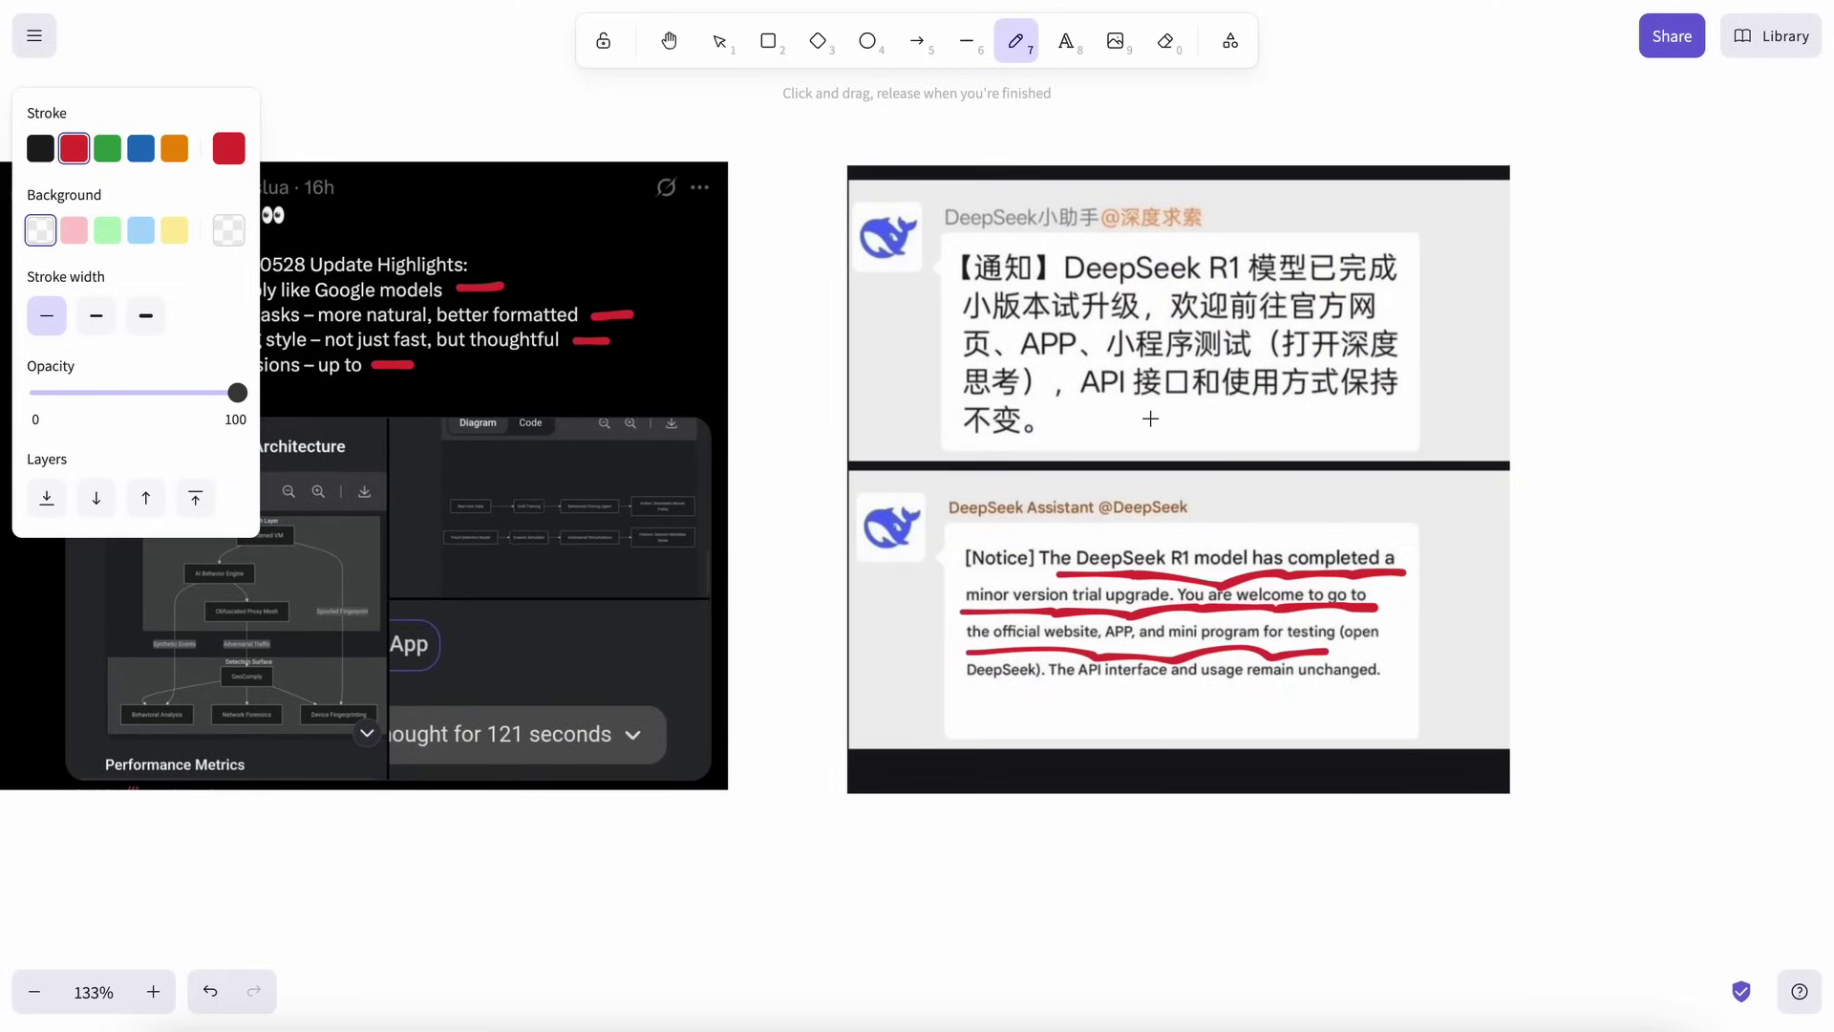
Back in DeepSeek Chat, enable DeepThink (R1) and begin typing 'Which' as the question
key("ctrl+Tab")
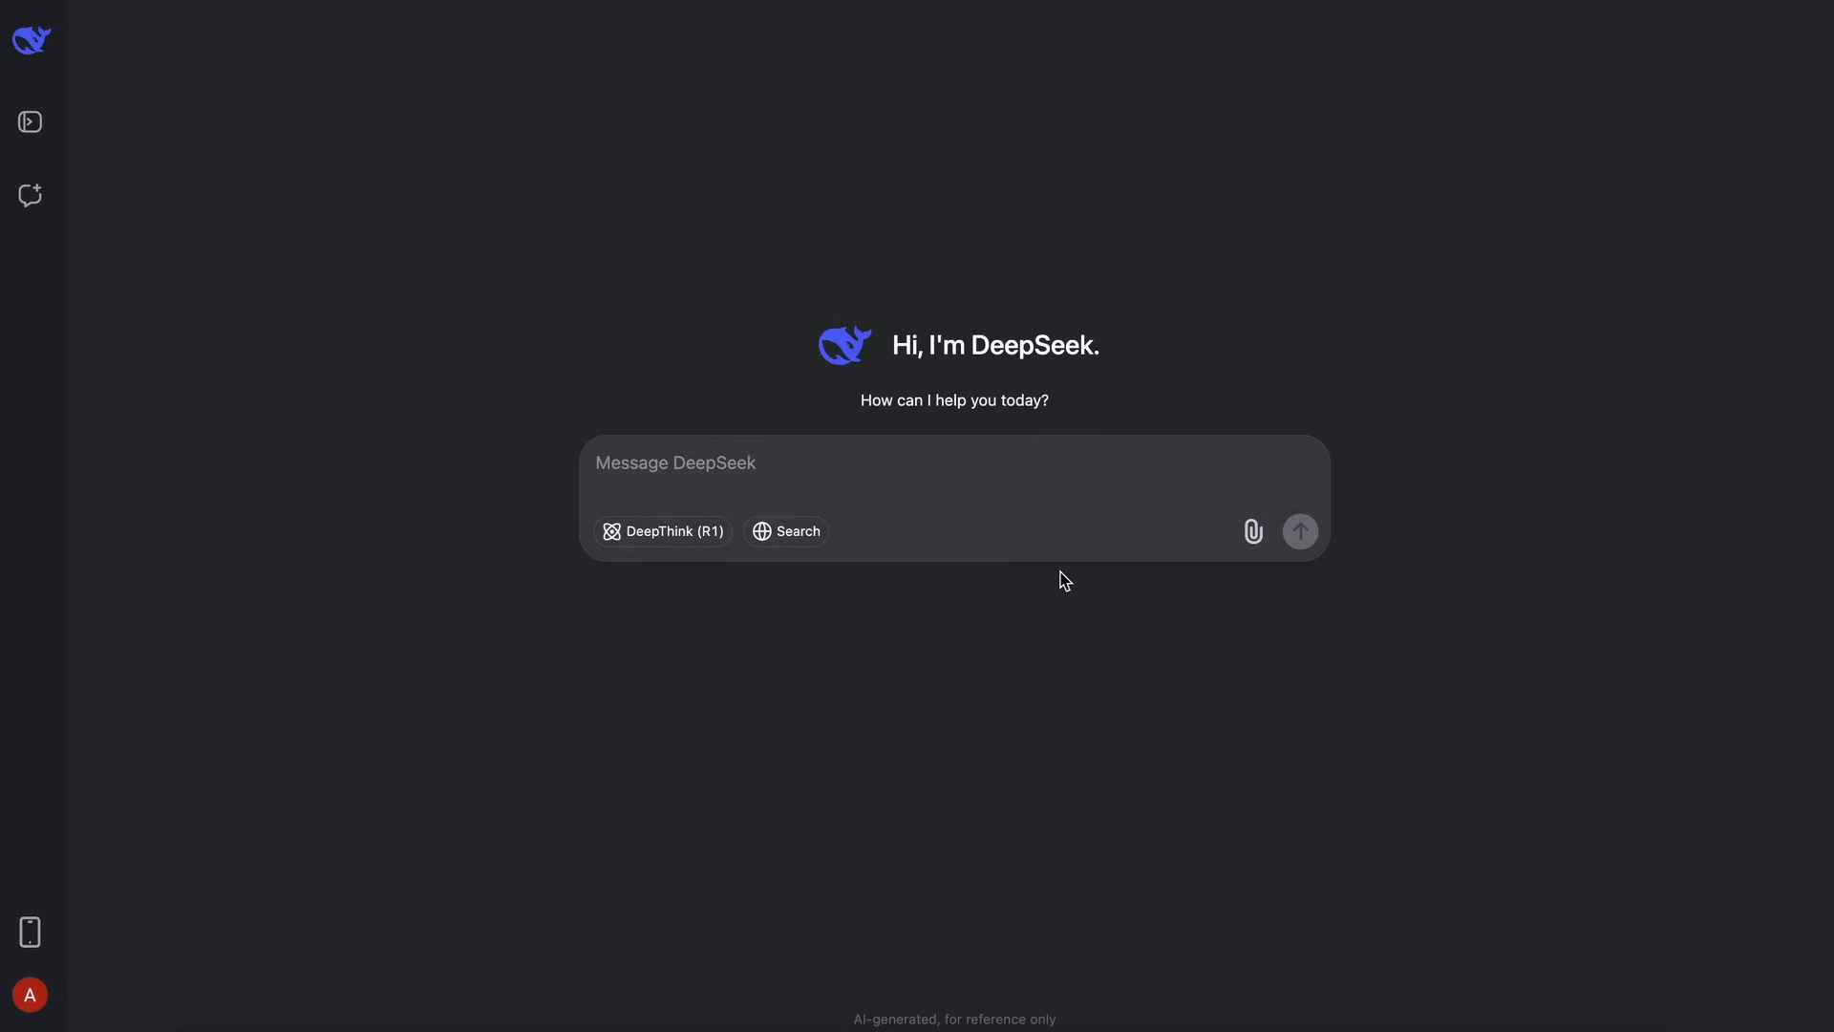
left_click(708, 530)
left_click(716, 471)
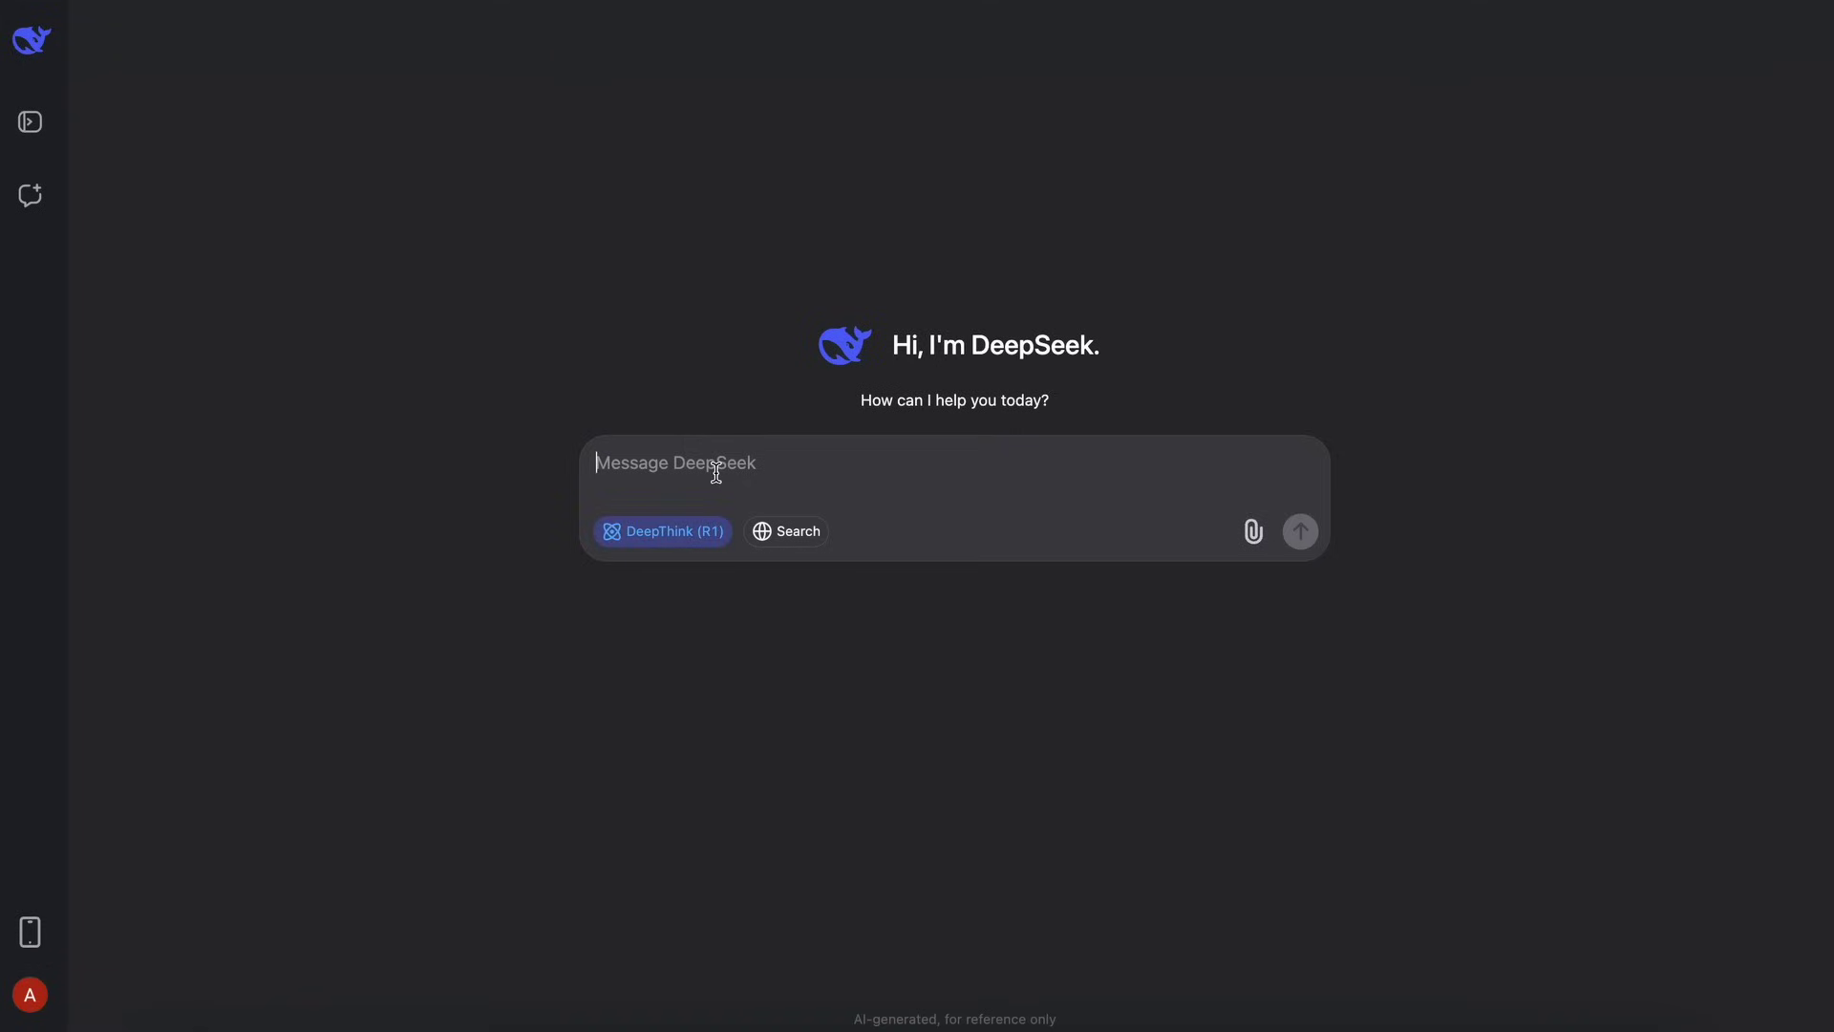
type("Which")
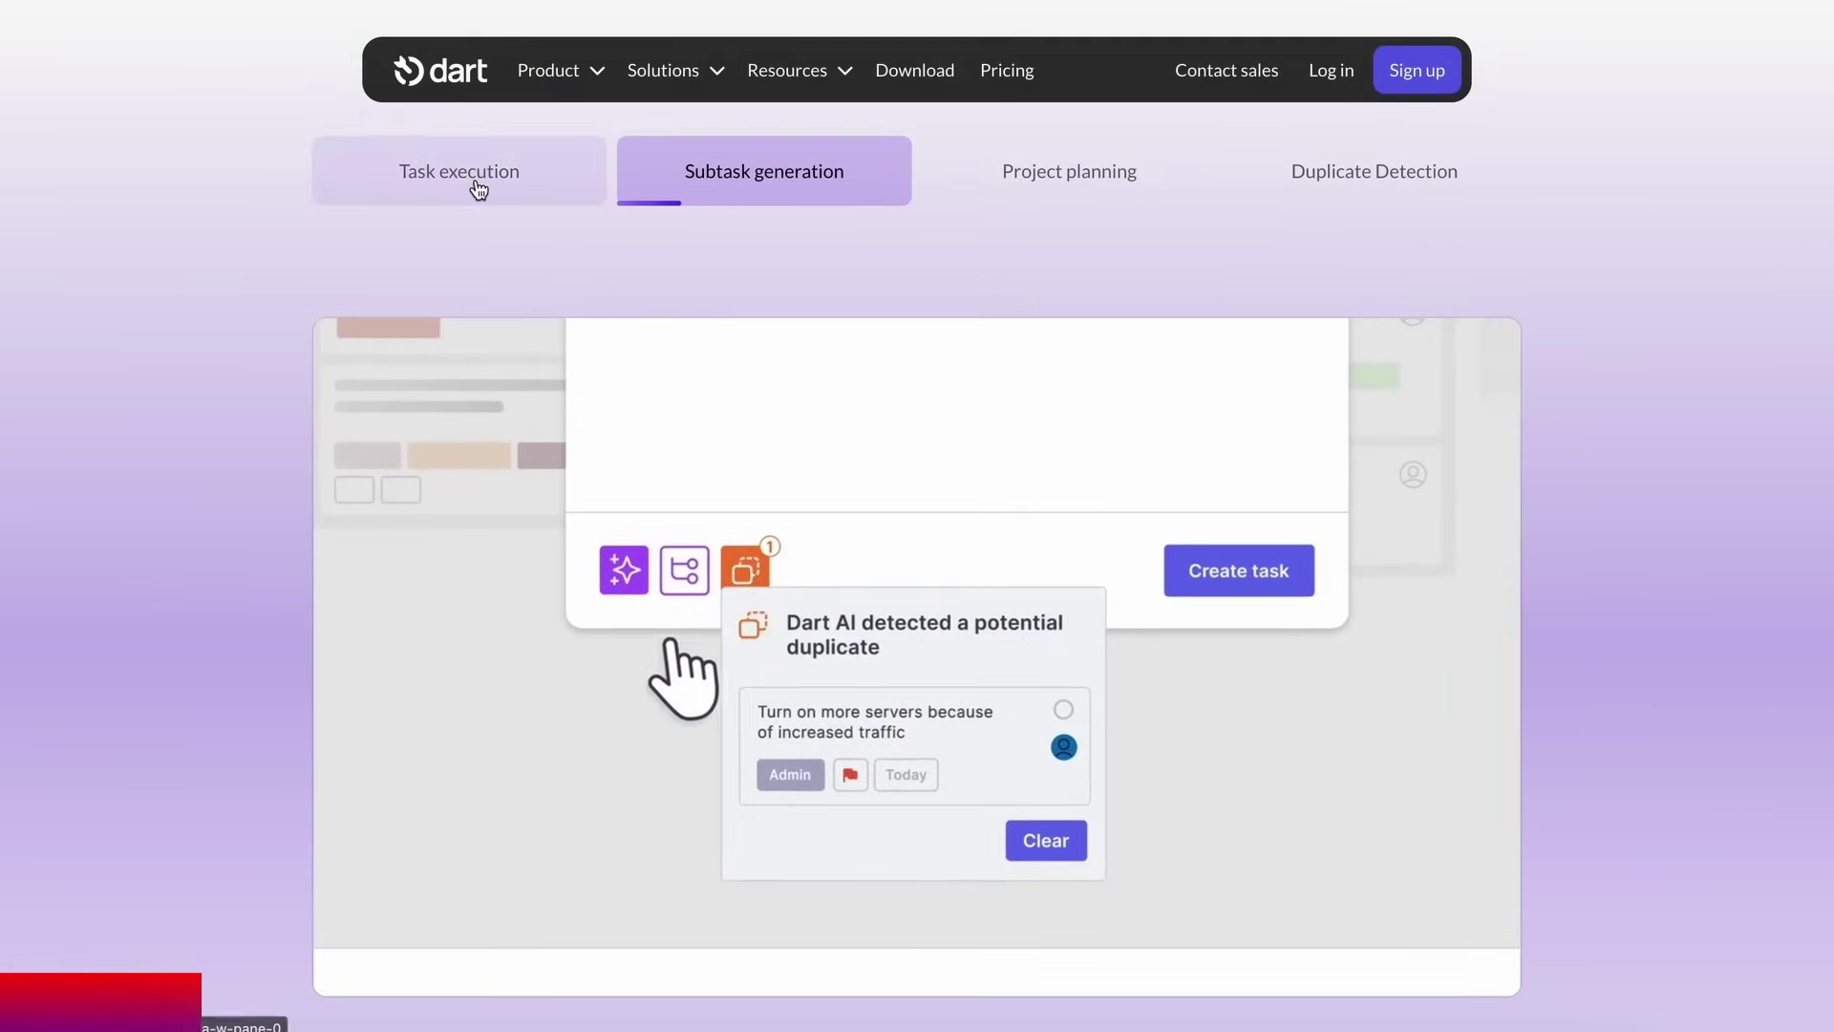
Browse Dart's Task execution demo and Technical tasks and notes, ending on General > Tasks
left_click(523, 189)
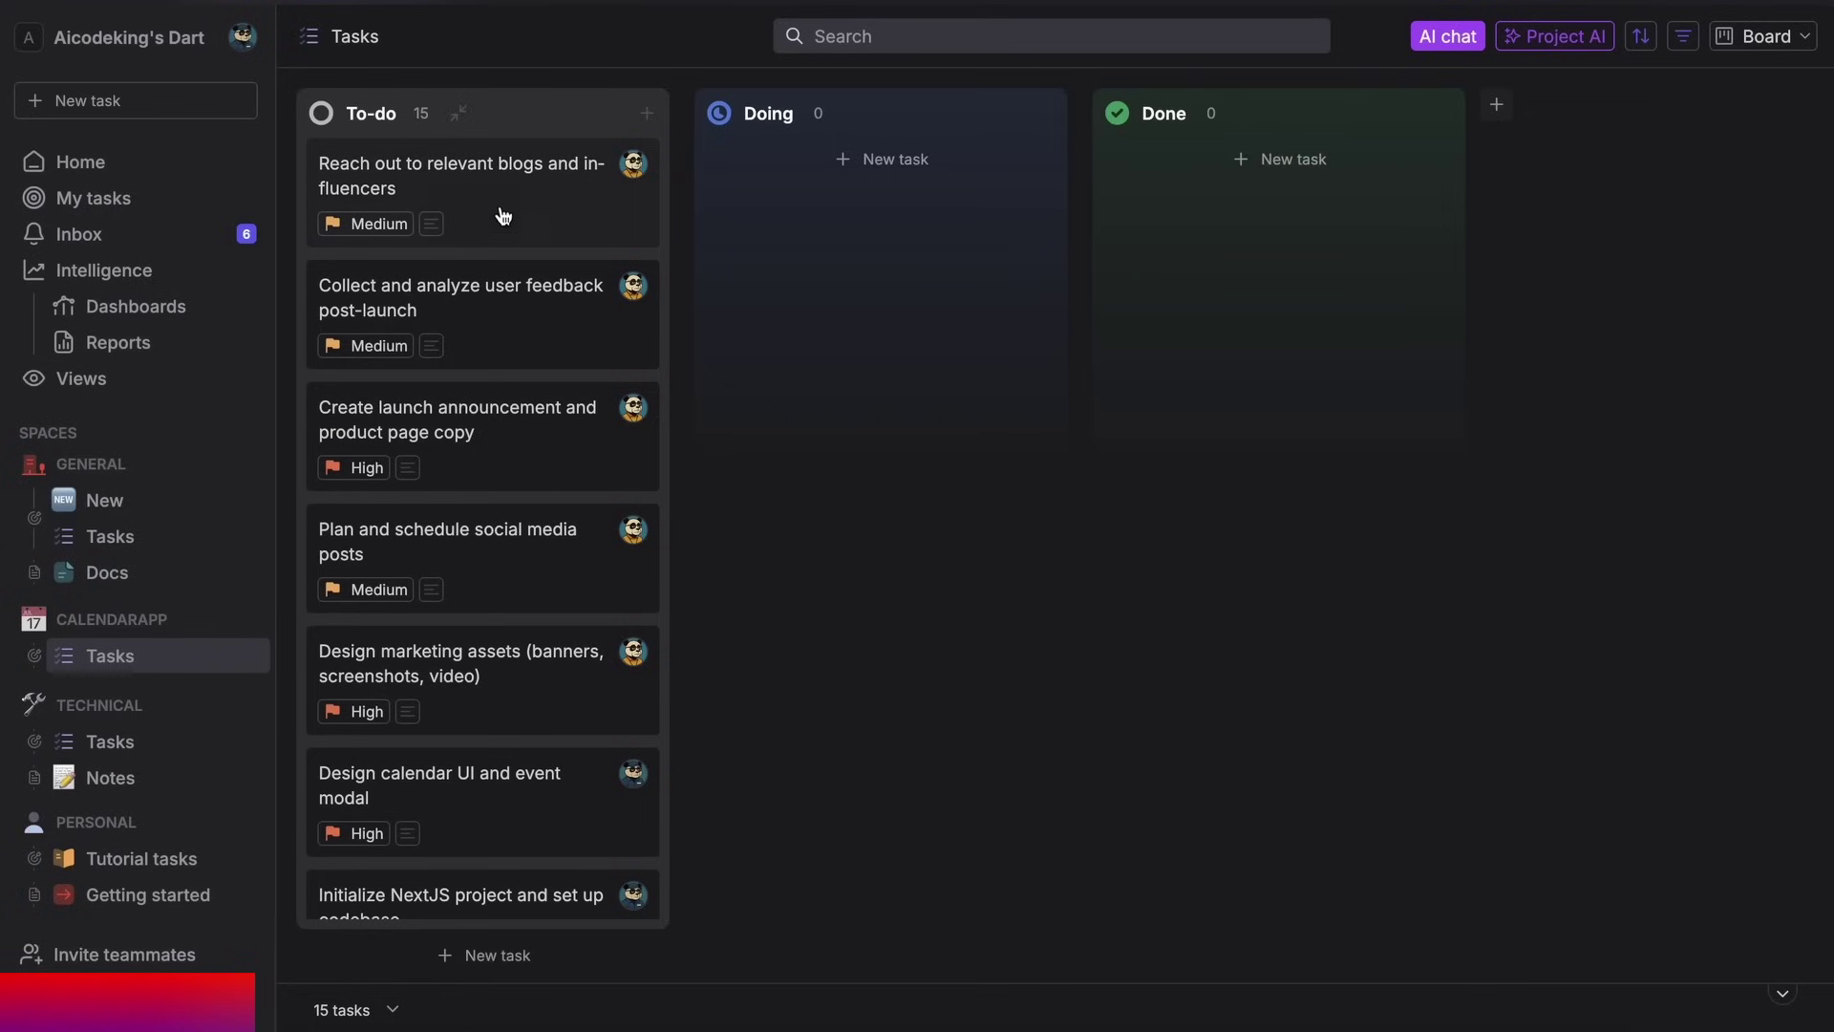
left_click(492, 211)
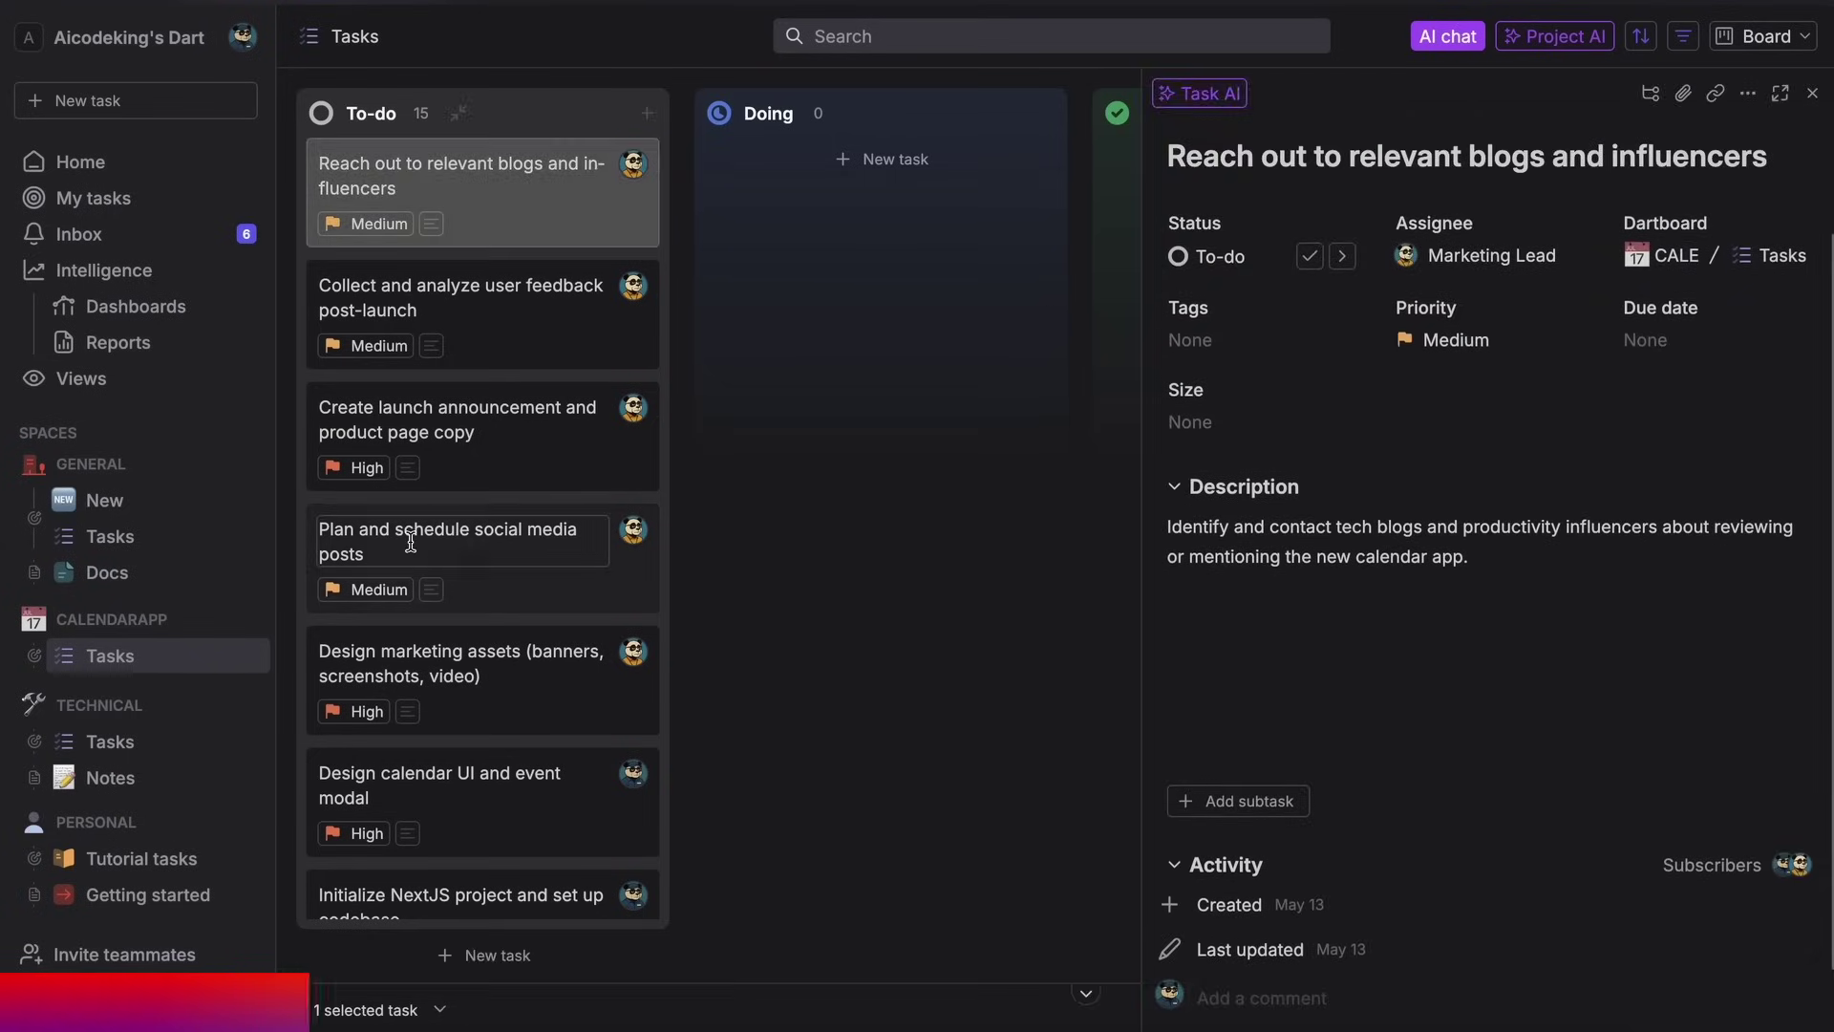
left_click(143, 741)
left_click(168, 781)
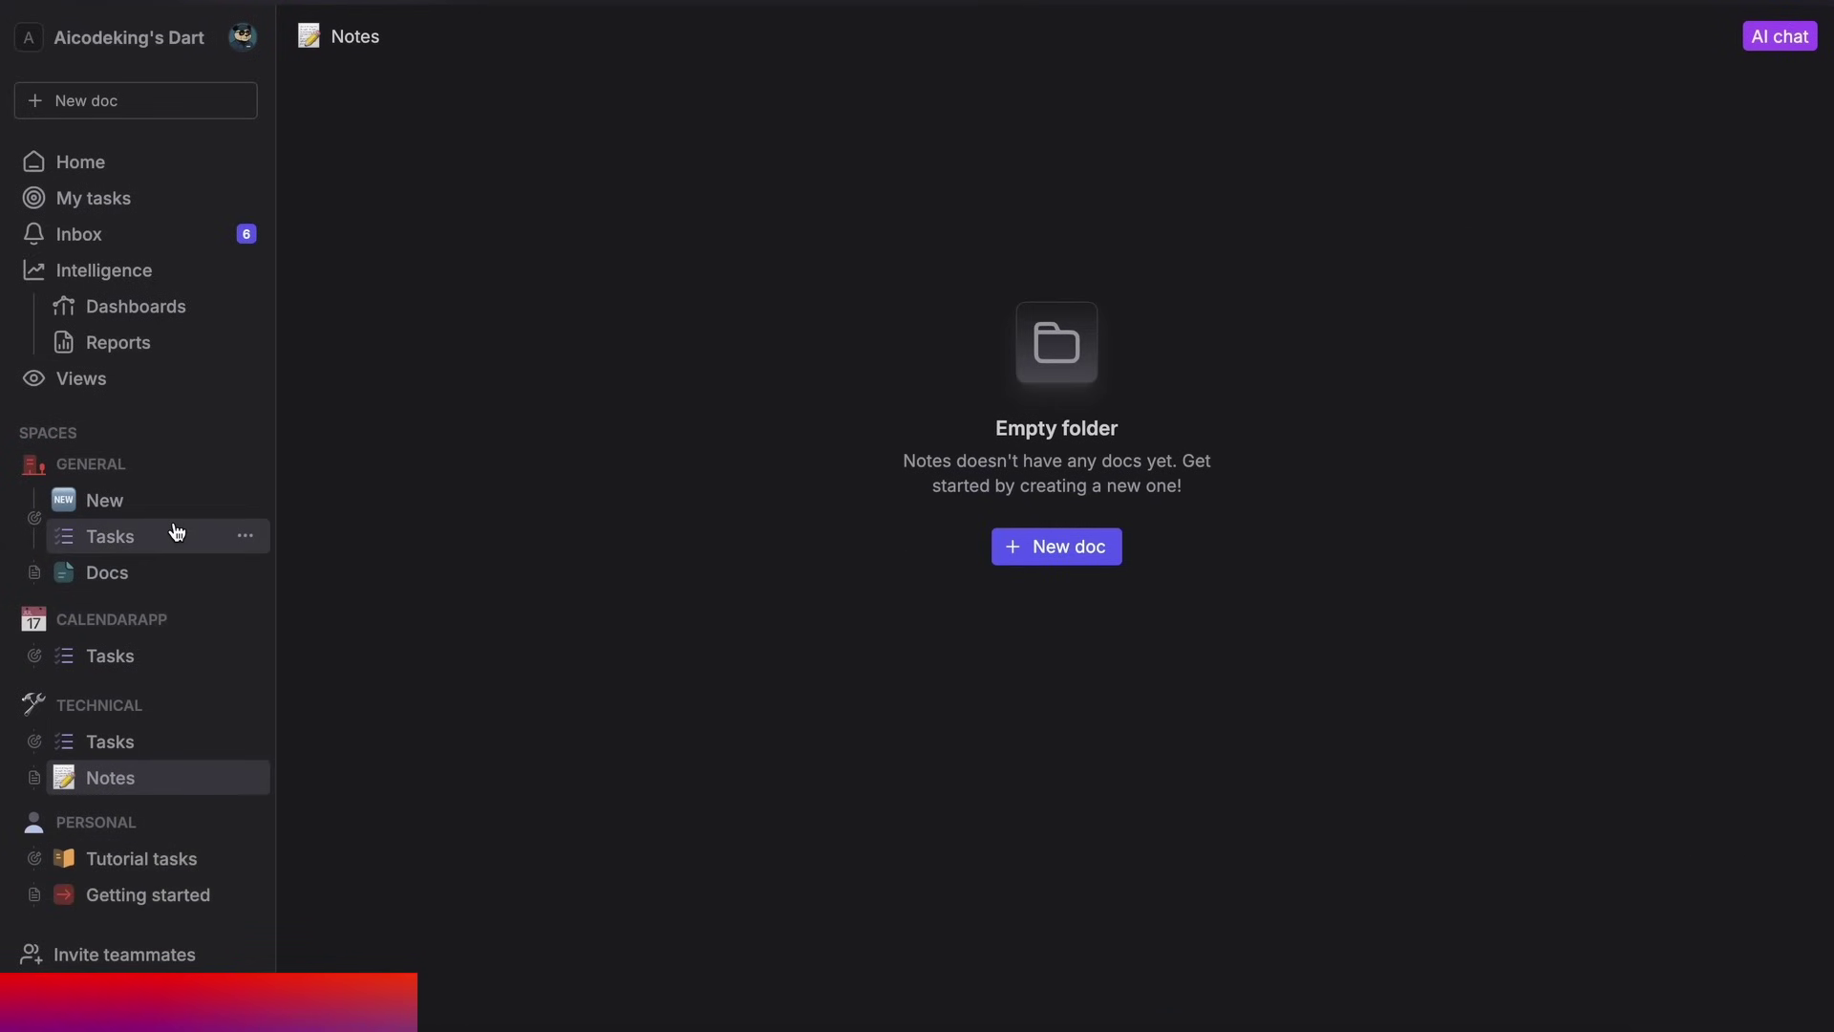
left_click(177, 556)
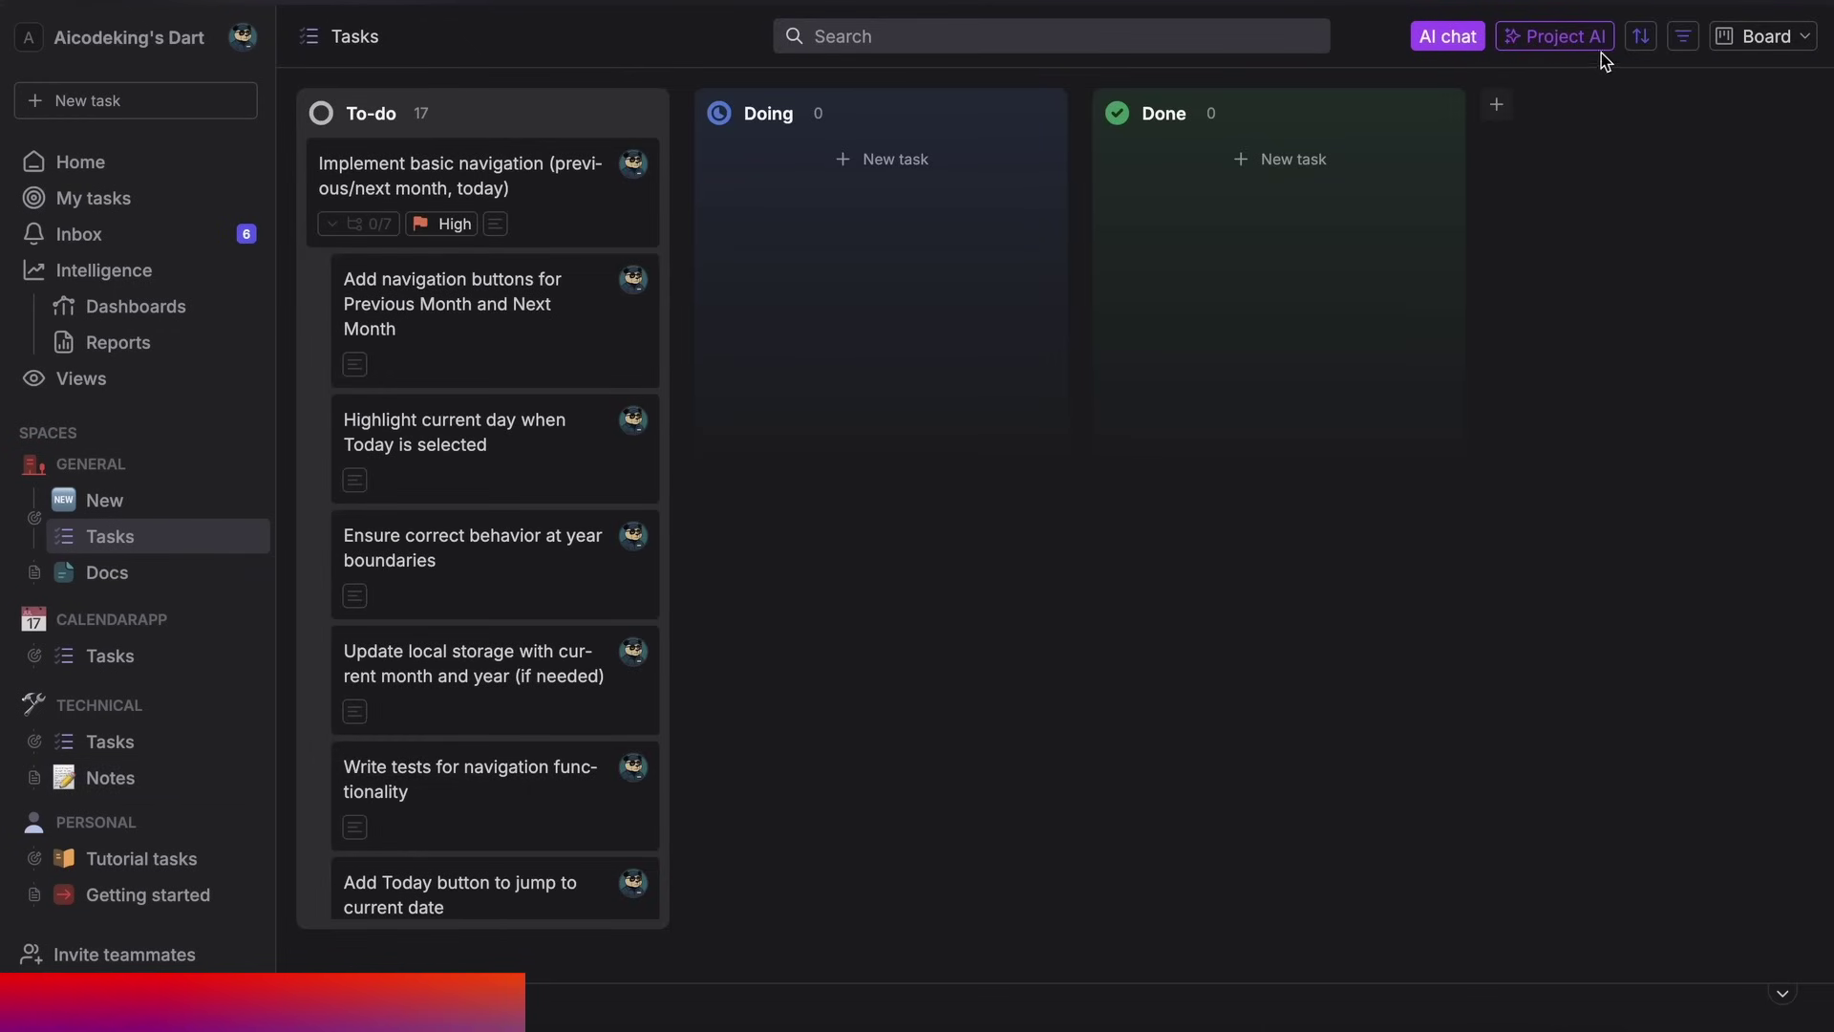
Try the Project AI Brainstorm tasks and Plan this project dialogs, closing each
left_click(1469, 49)
left_click(1513, 43)
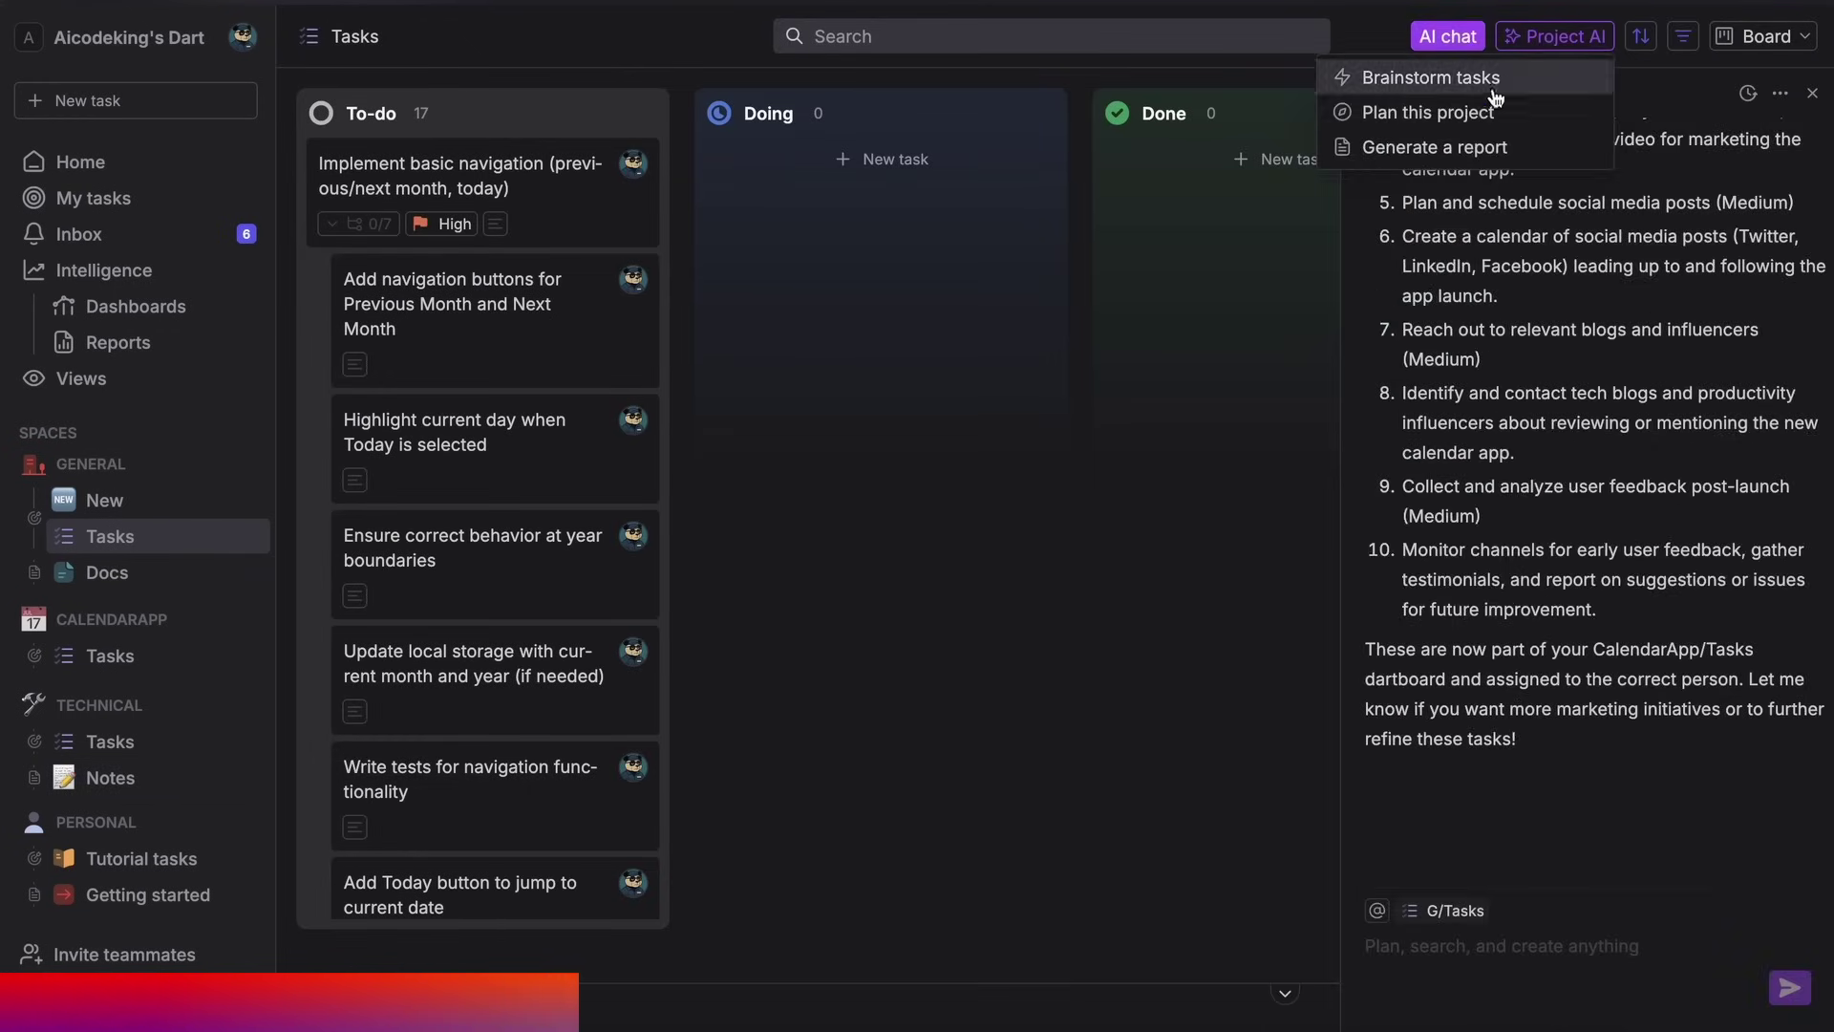
left_click(1492, 84)
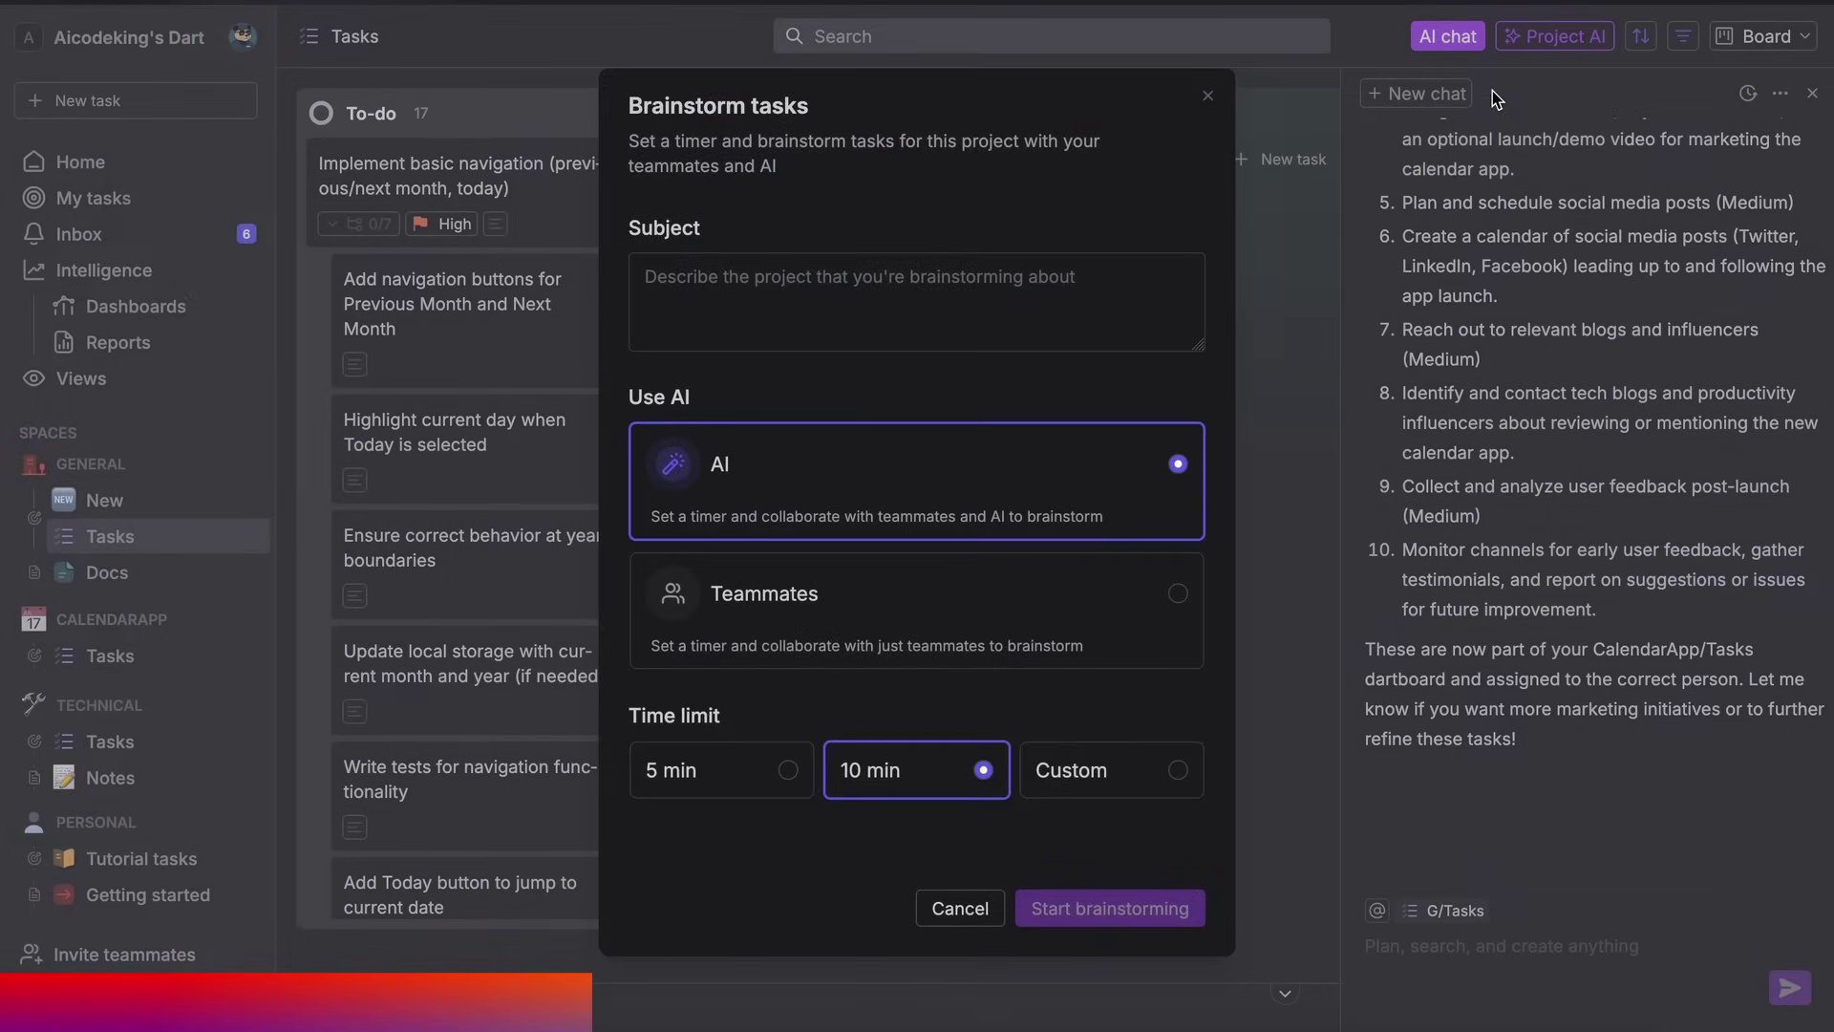
left_click(1208, 103)
left_click(1593, 37)
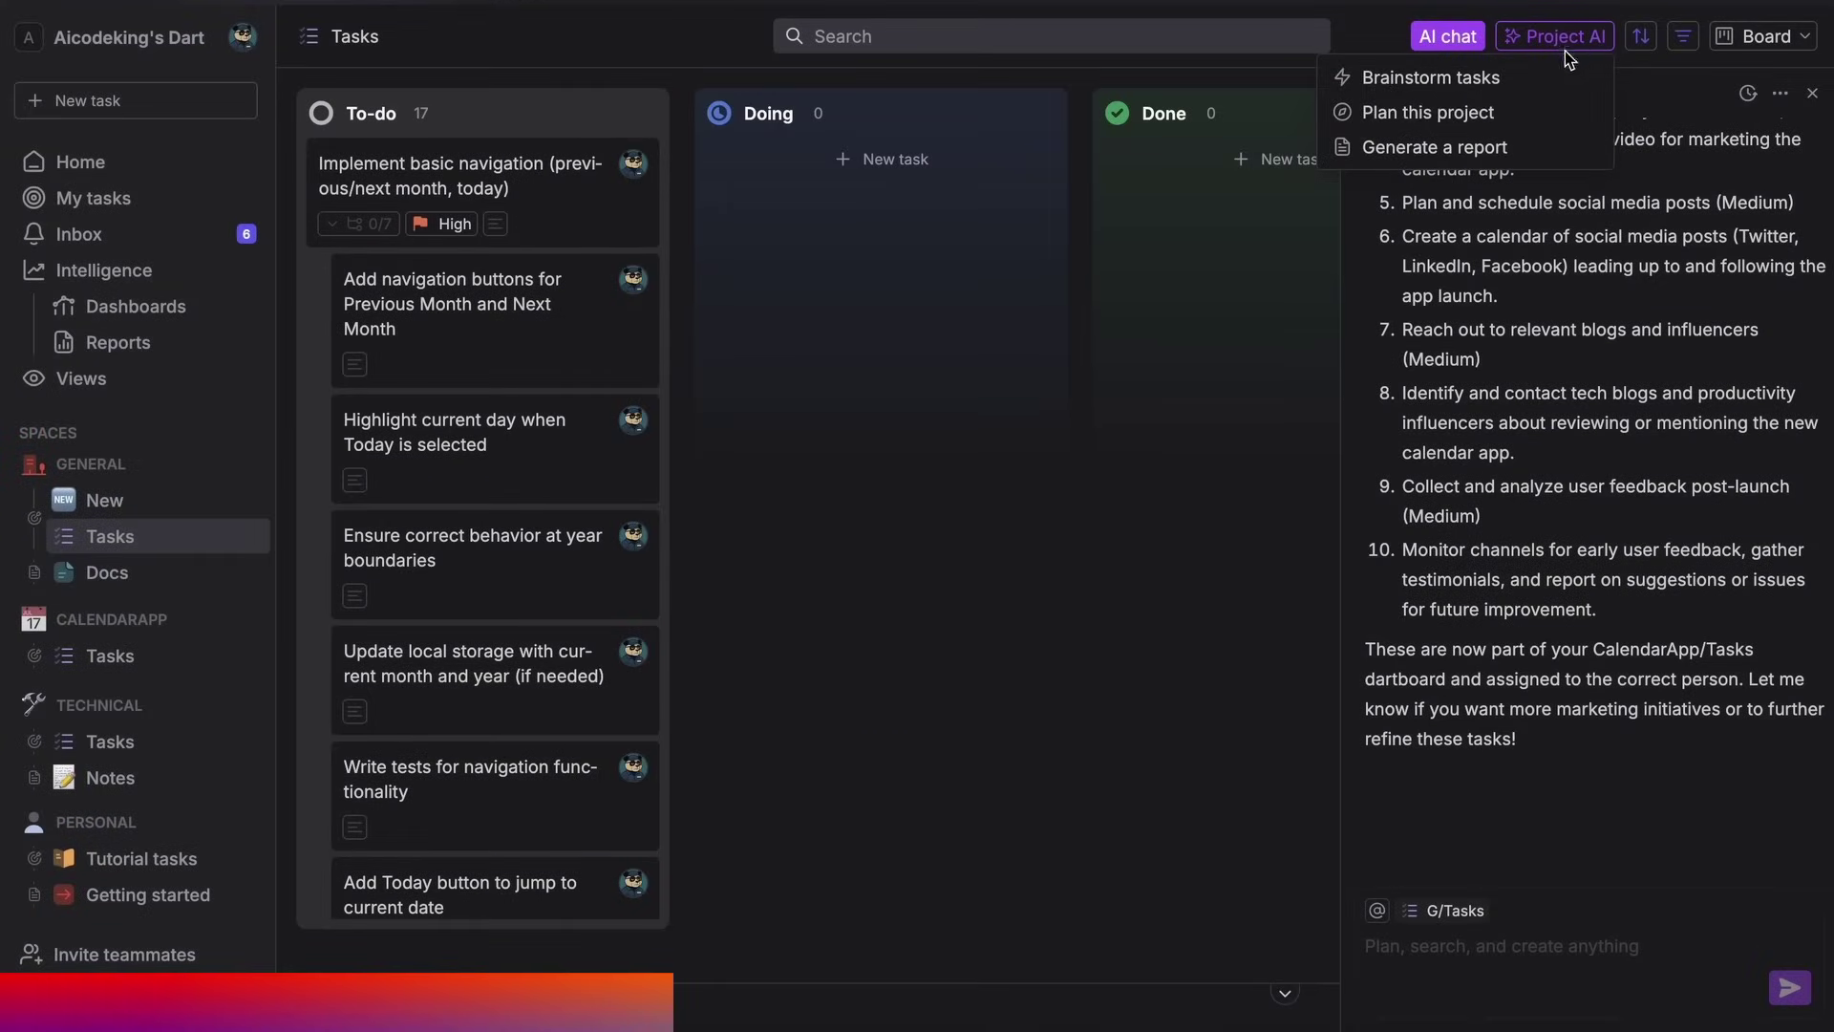
left_click(1487, 117)
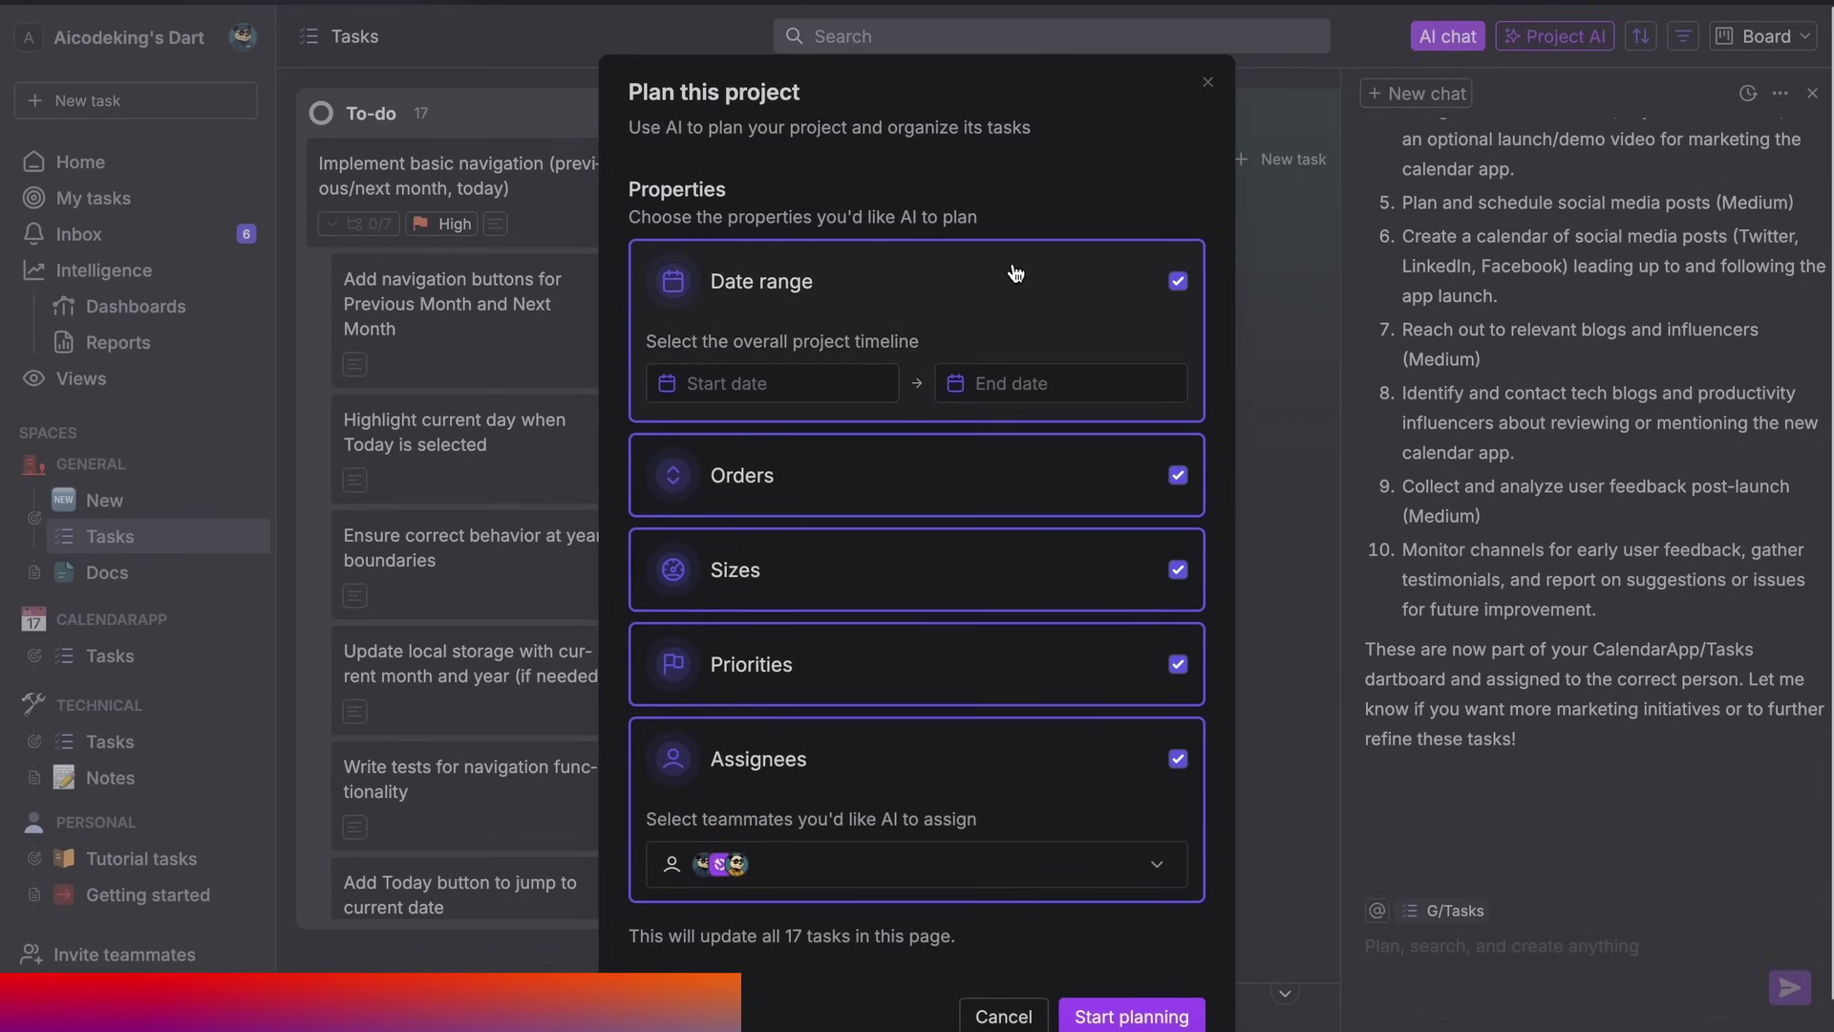
left_click(1207, 51)
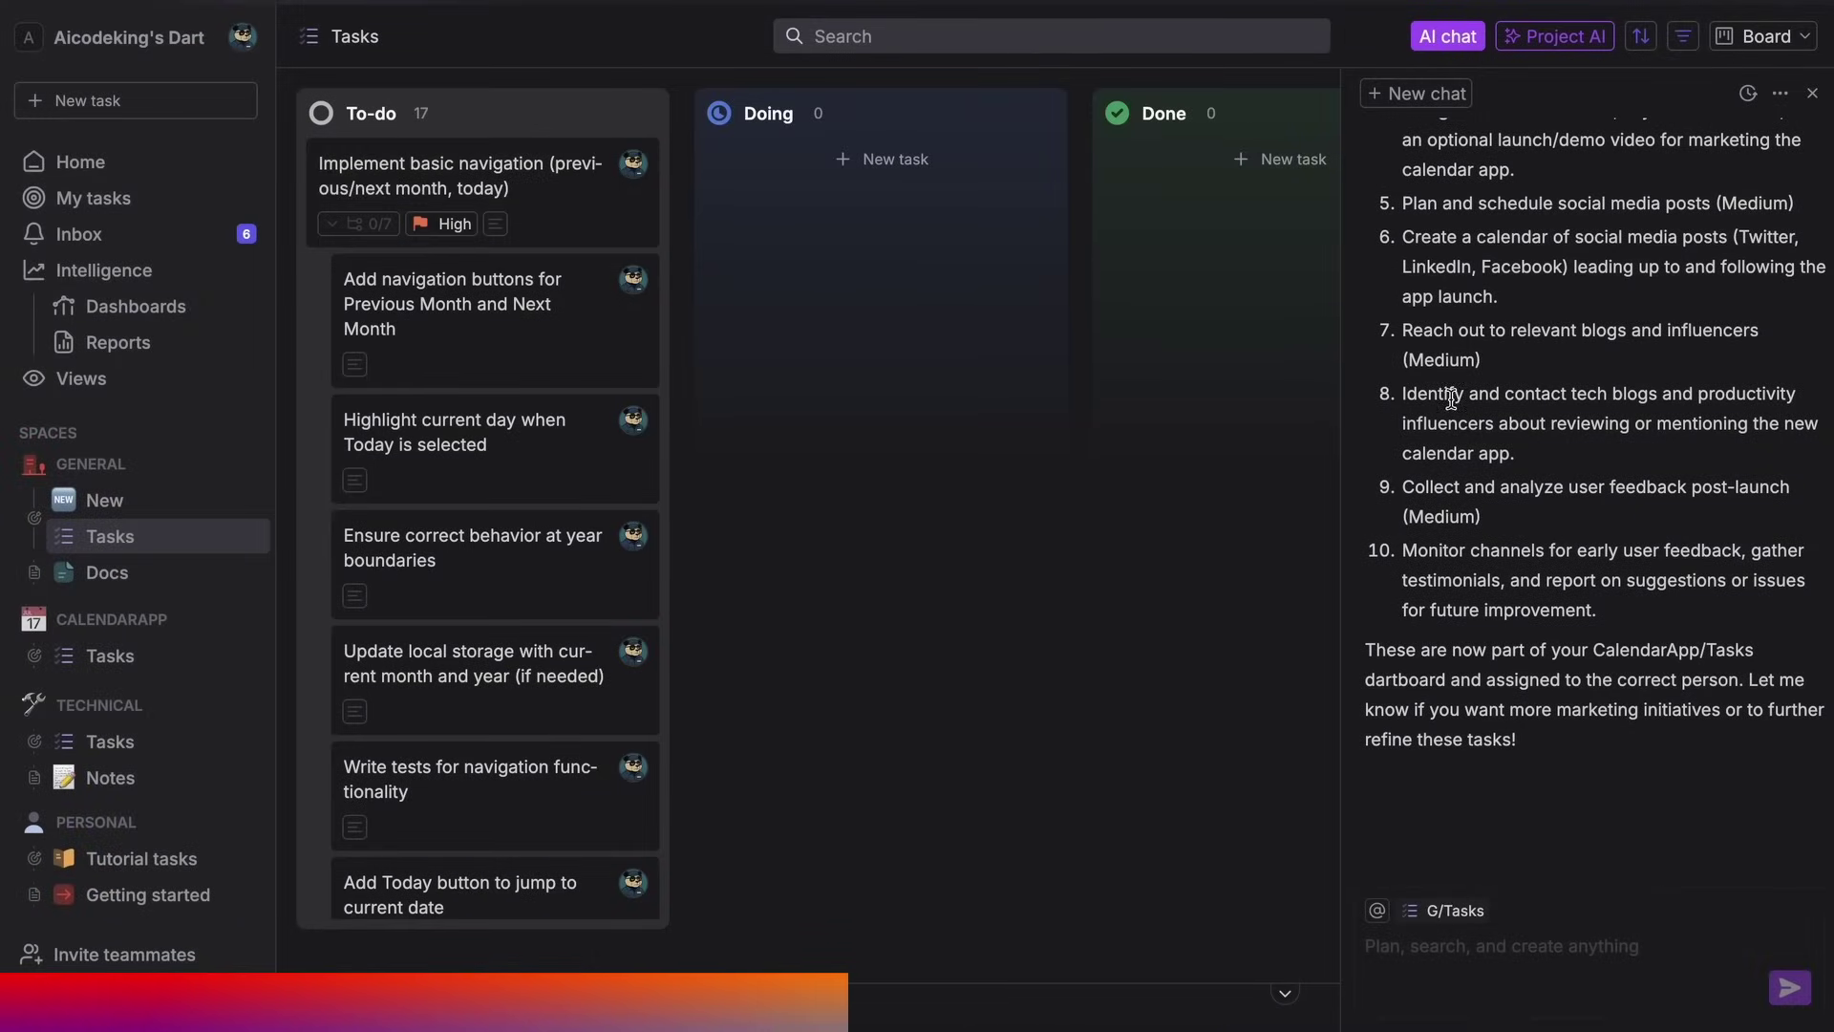
Ask the AI chat 'What tasks do I have' and send it
scroll(1451, 399, "up", 10)
scroll(1449, 478, "down", 15)
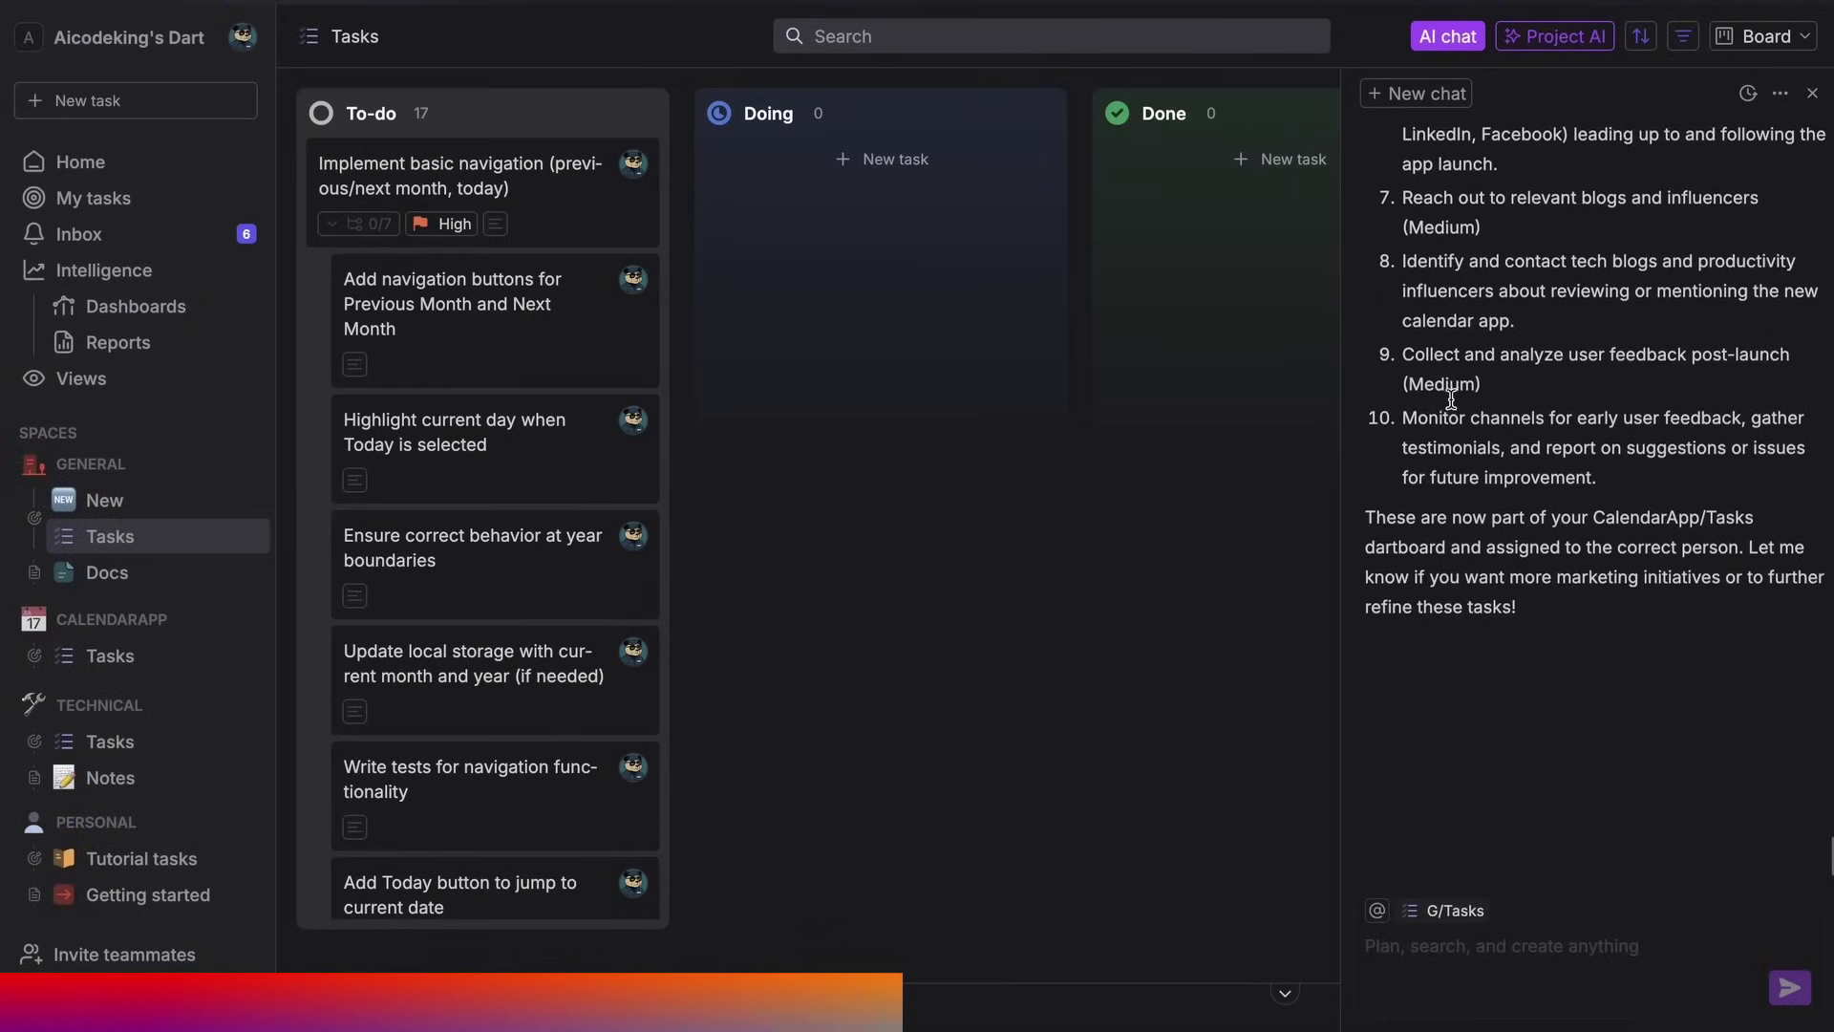
left_click(1445, 947)
type("What ta")
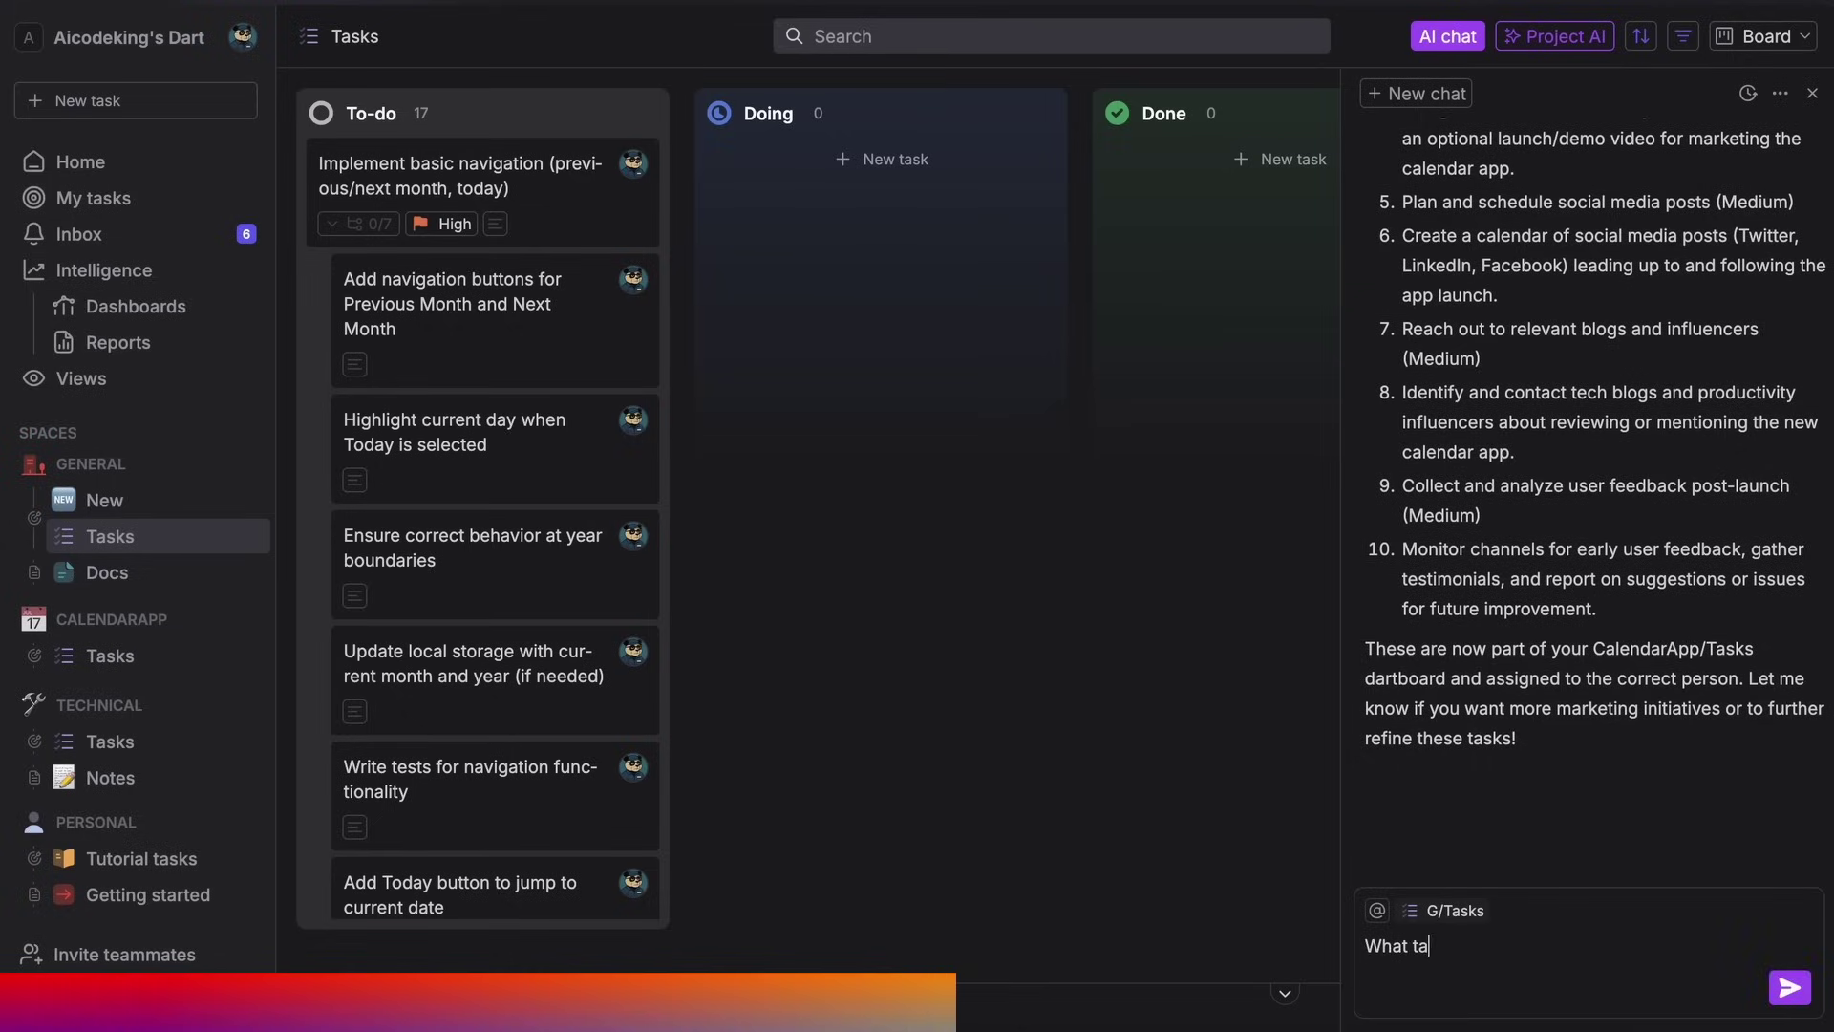
type("sks do I have")
key("Return")
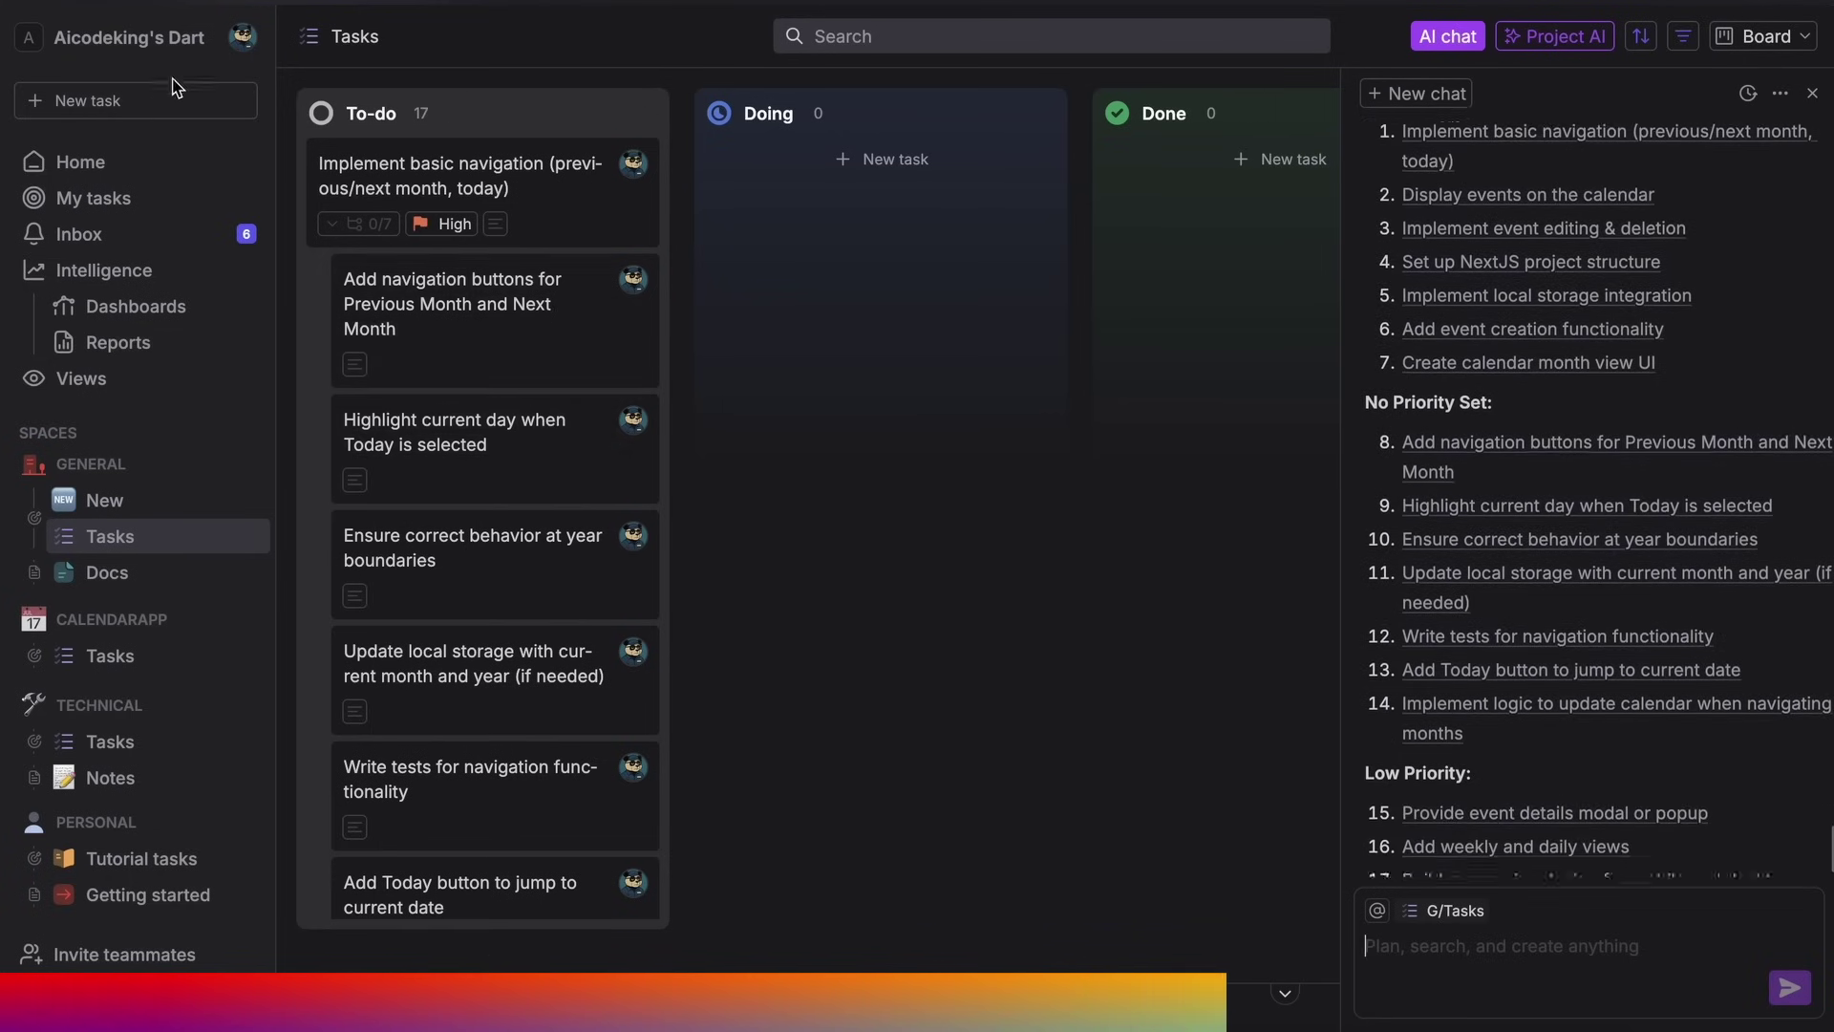
Open Account settings and view the Claude and ChatGPT integration pages
left_click(159, 44)
left_click(90, 80)
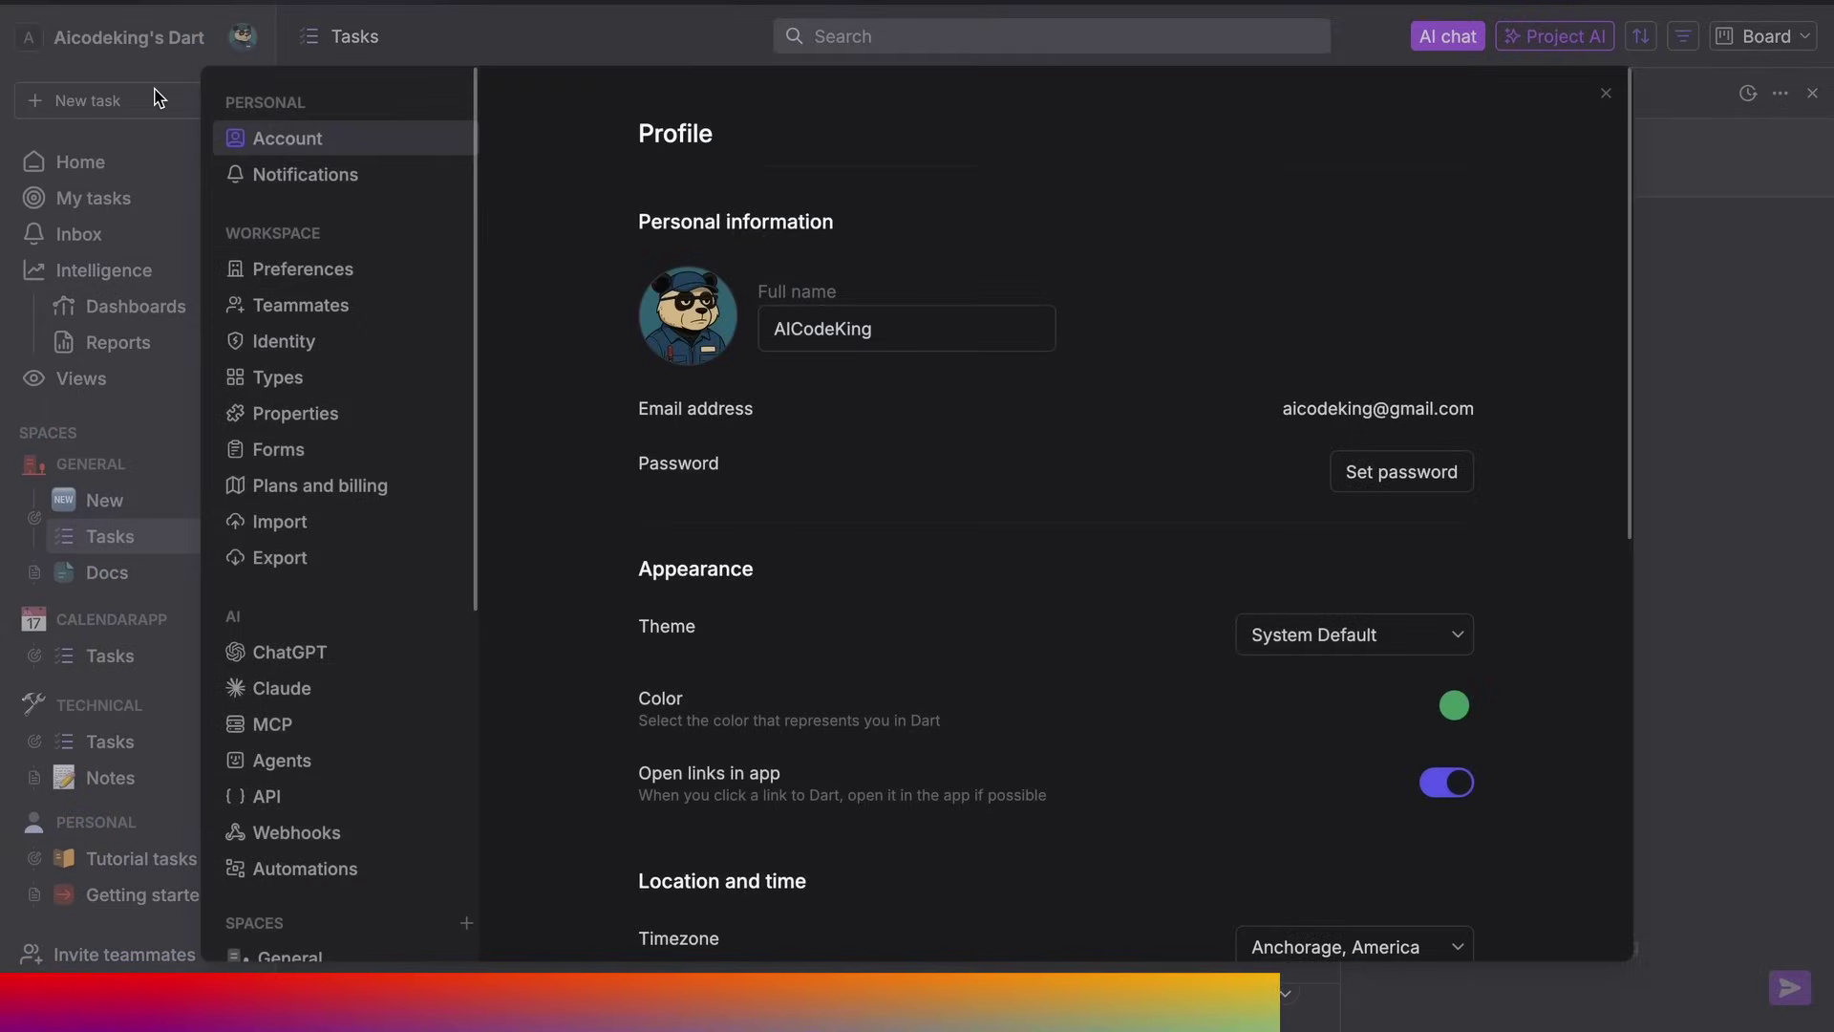
left_click(303, 687)
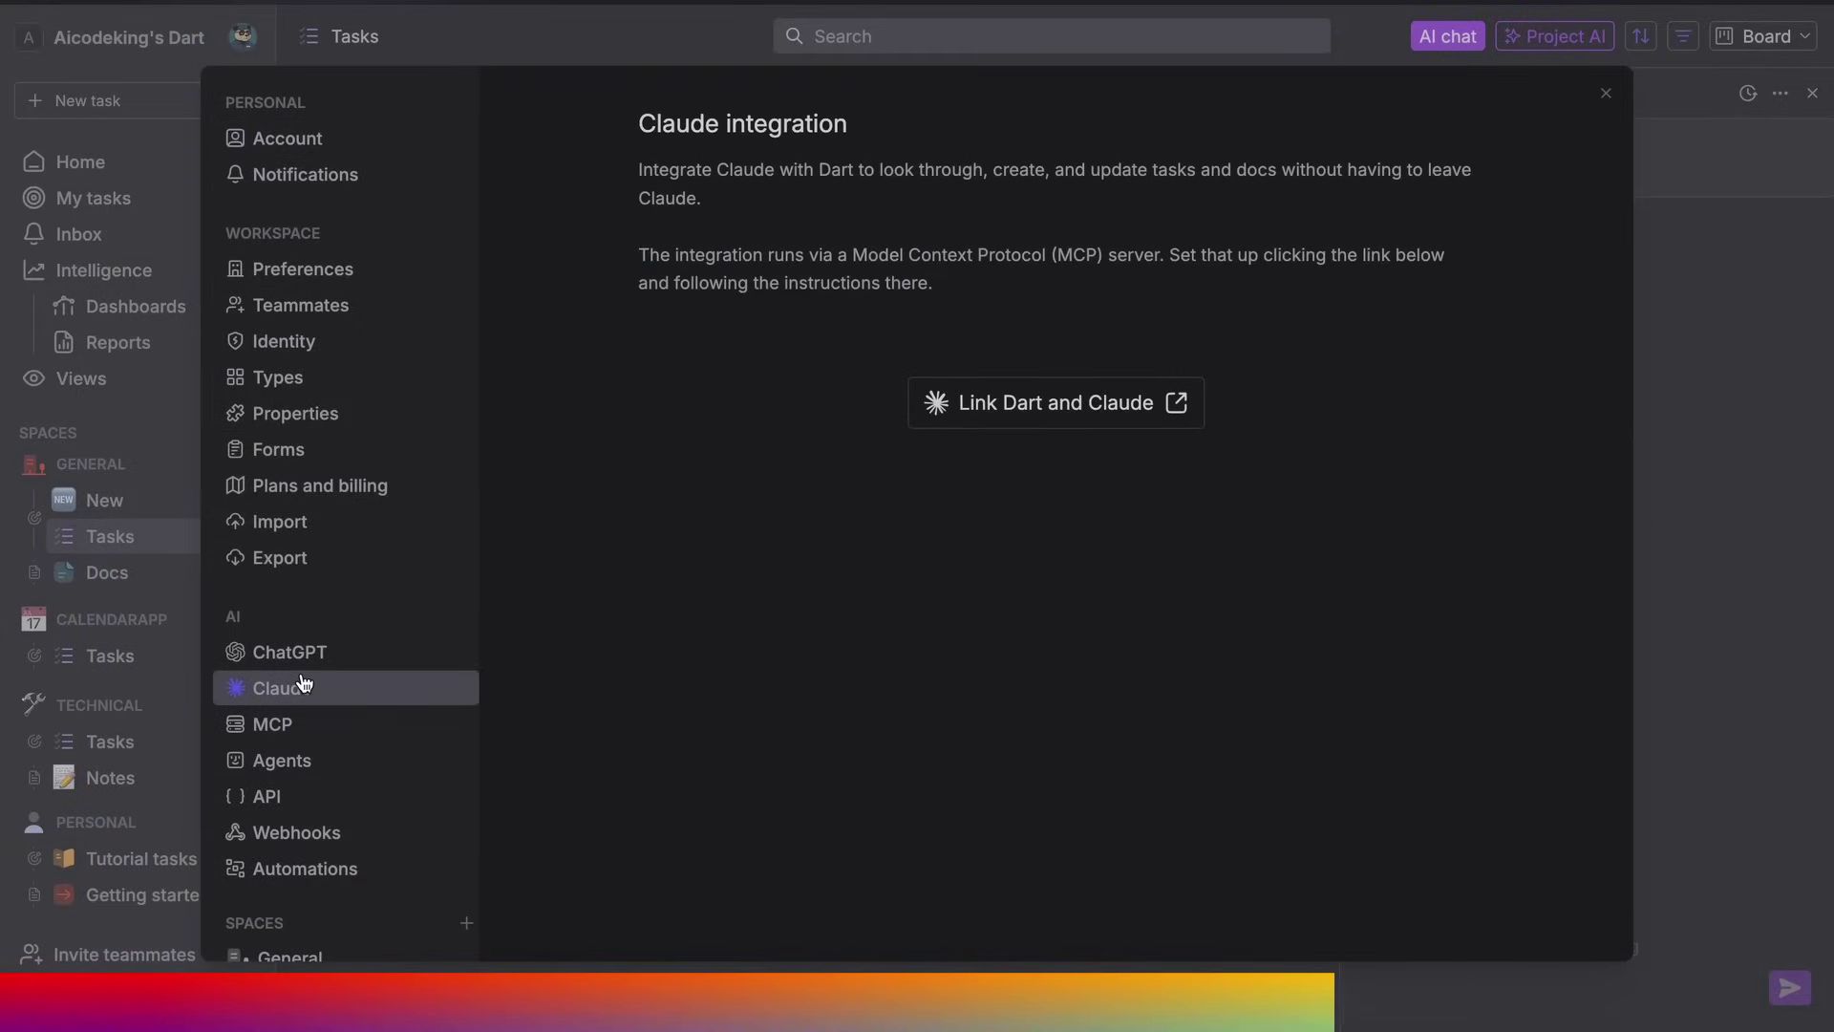
left_click(344, 654)
left_click(319, 688)
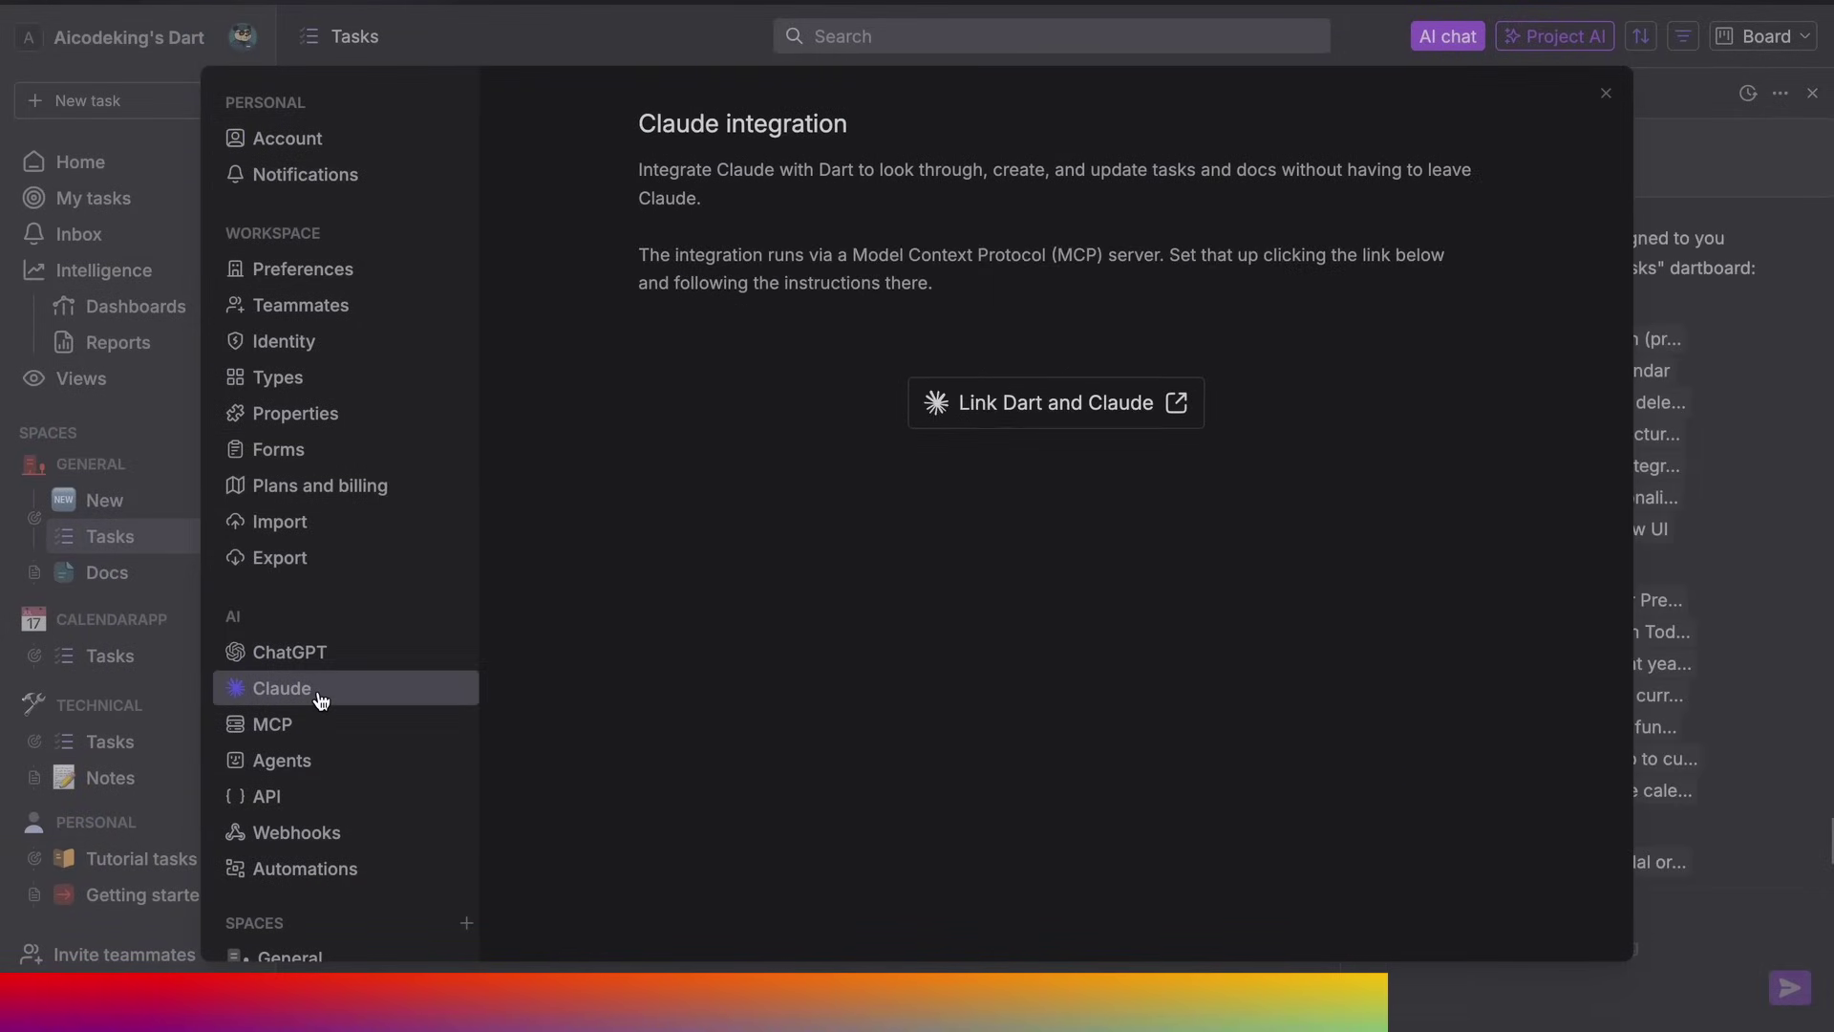
Look through the MCP, Agents, API, Webhooks and Automations settings
left_click(410, 730)
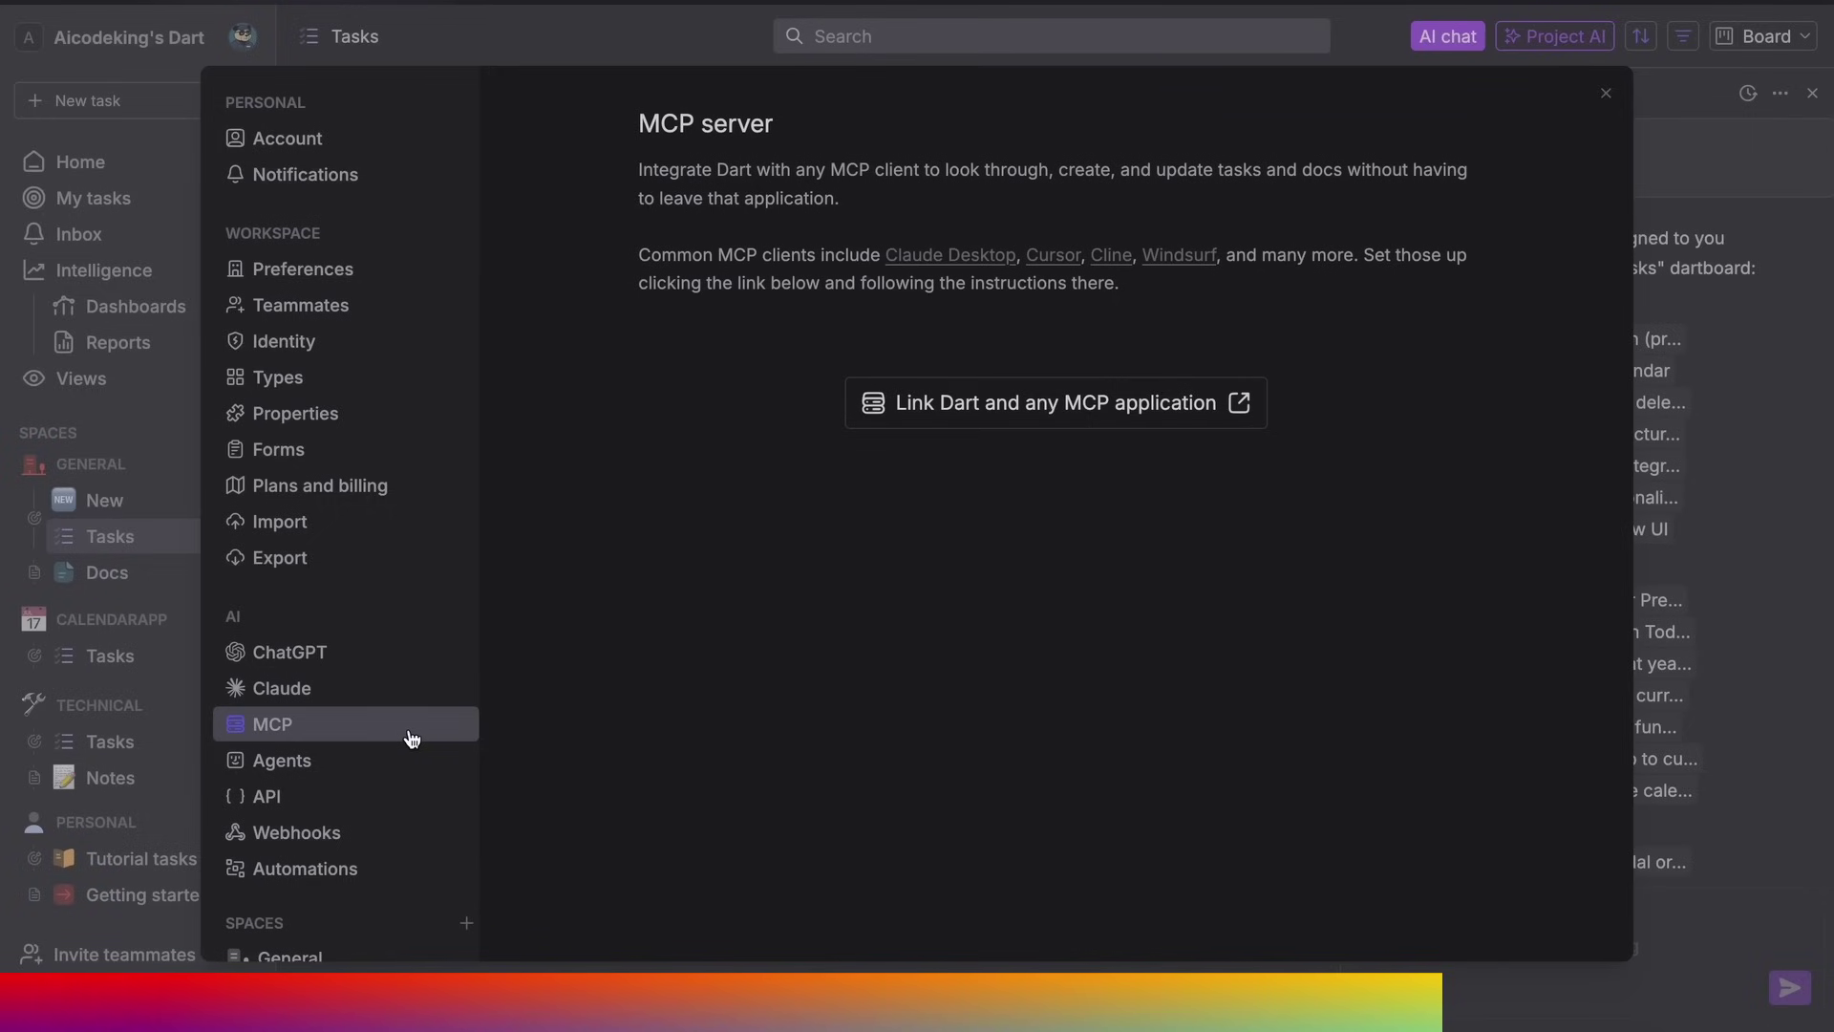
left_click(445, 771)
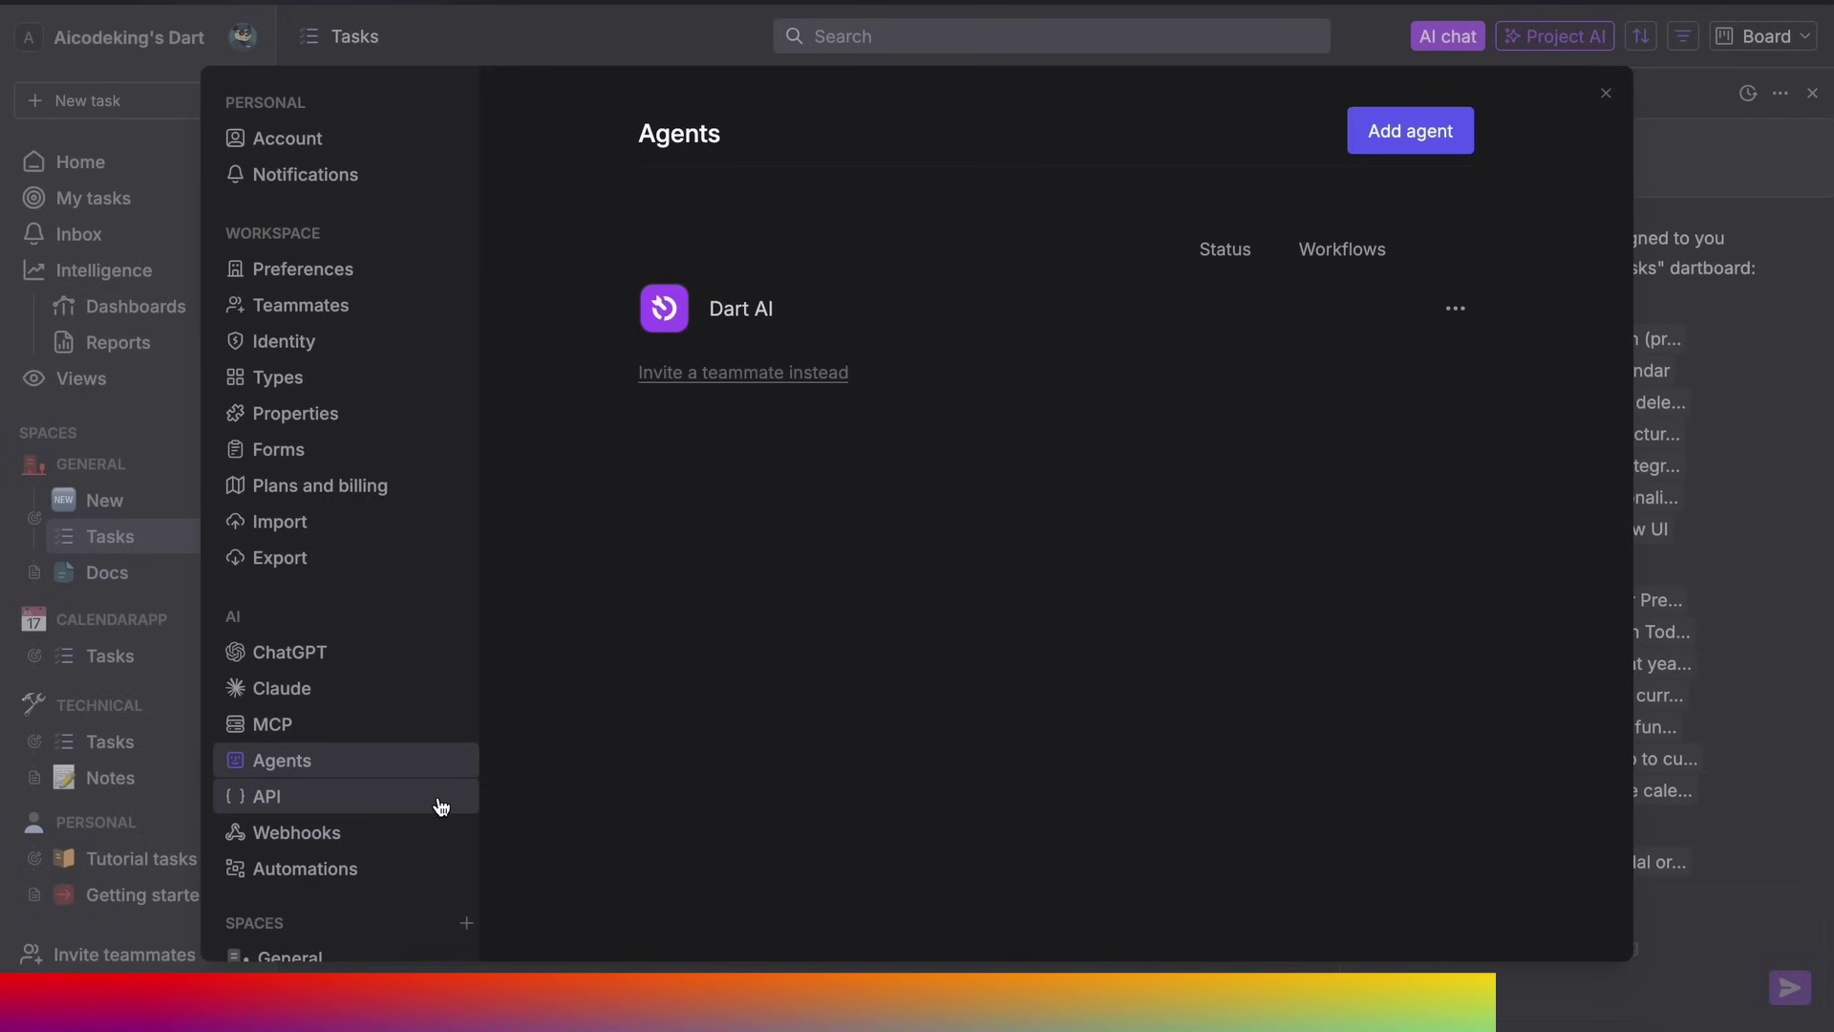
left_click(440, 802)
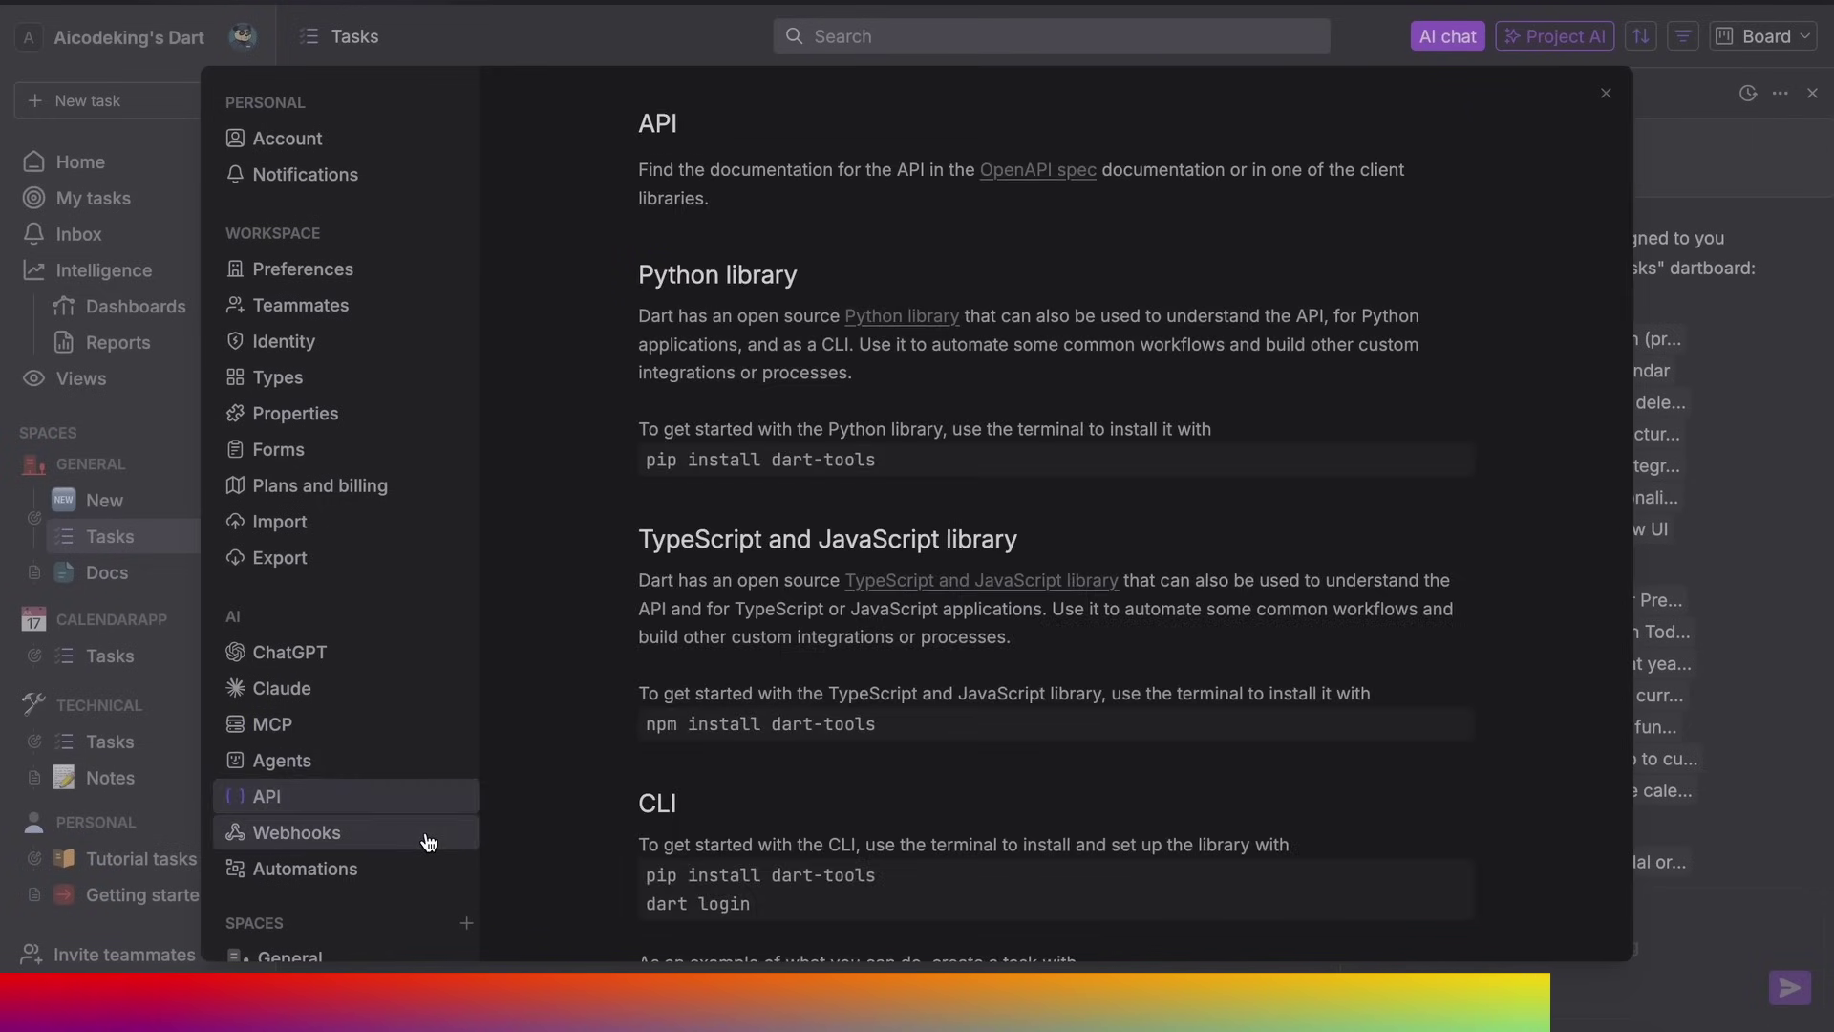
left_click(428, 842)
left_click(409, 871)
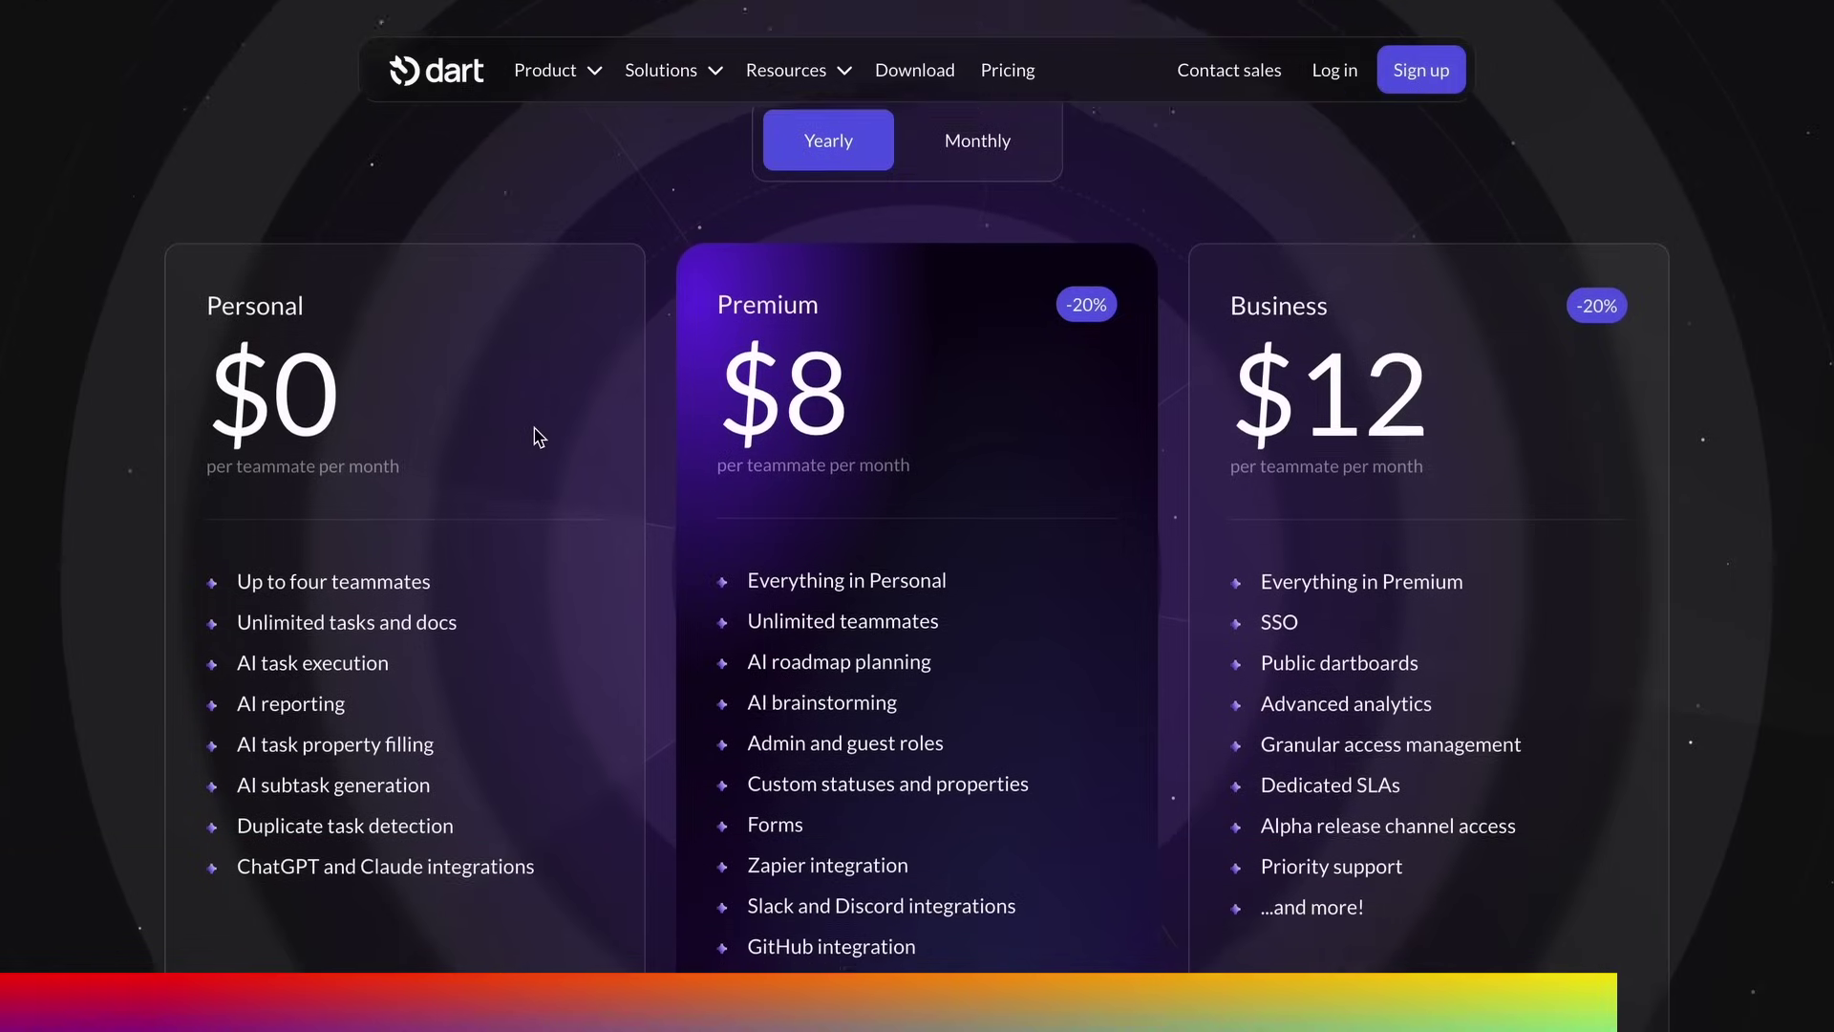
scroll(532, 430, "down", 1)
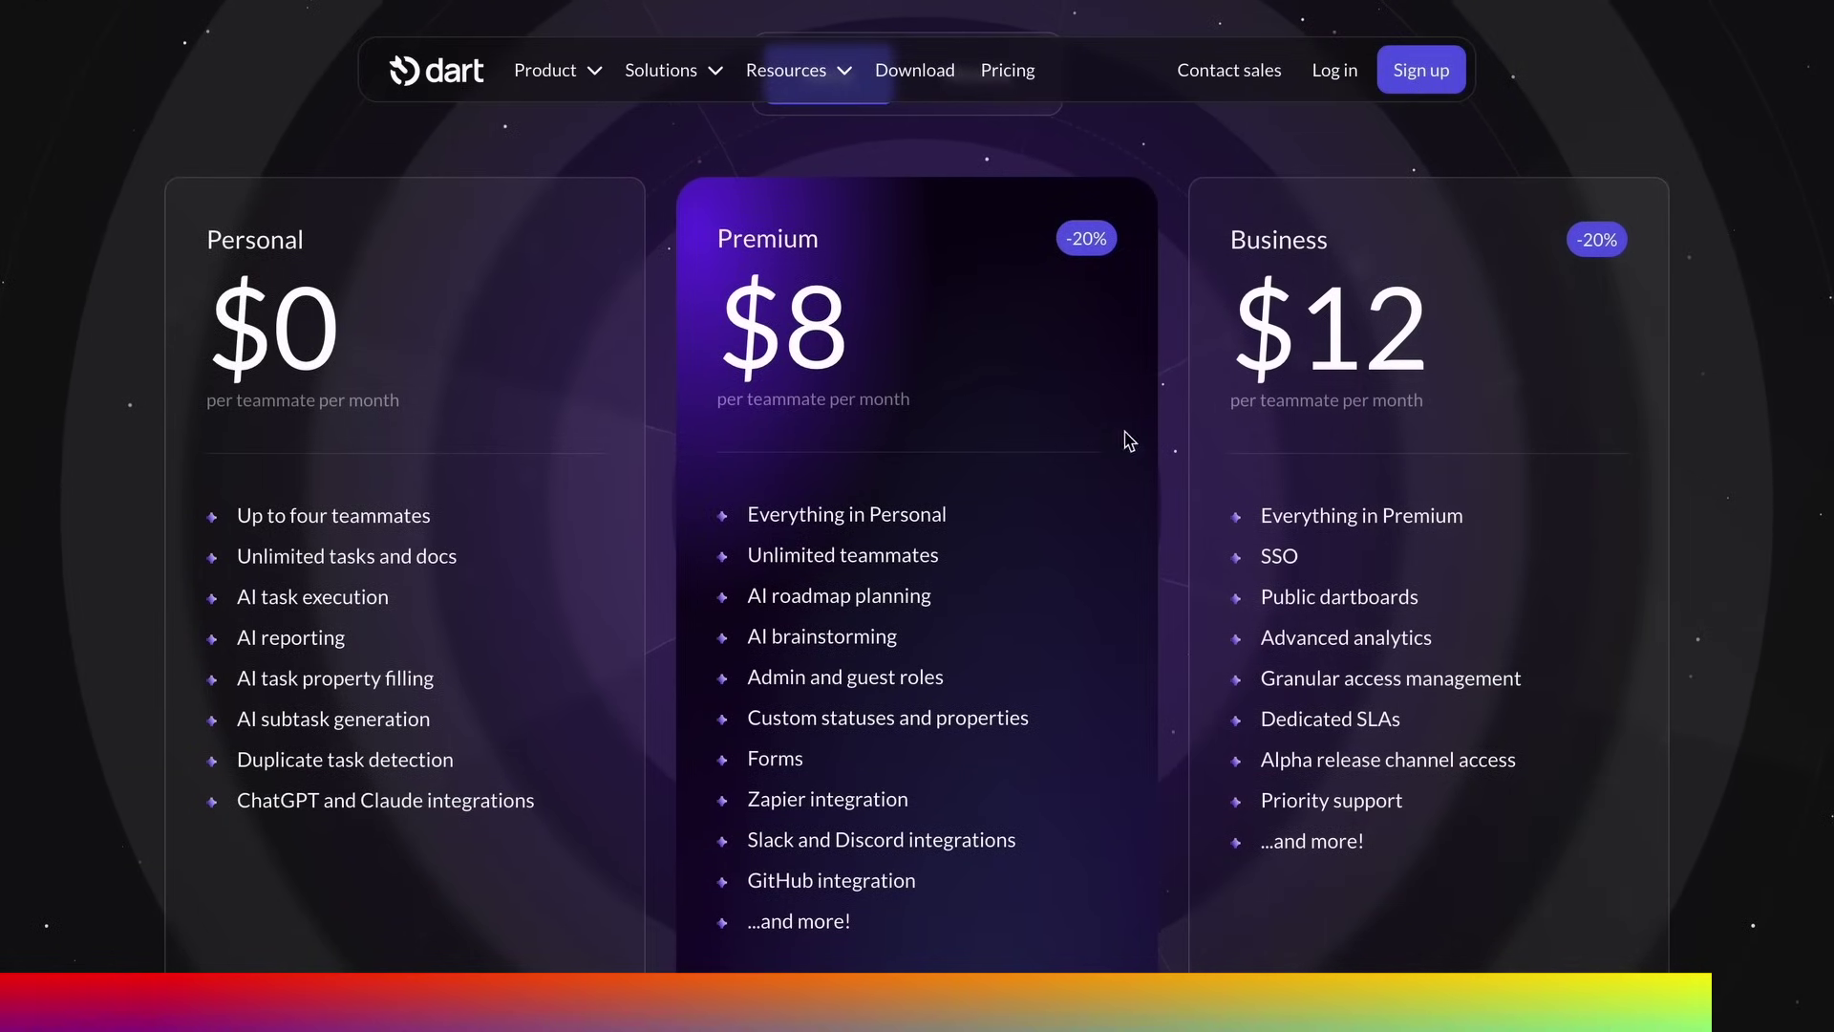
scroll(1068, 379, "down", 1)
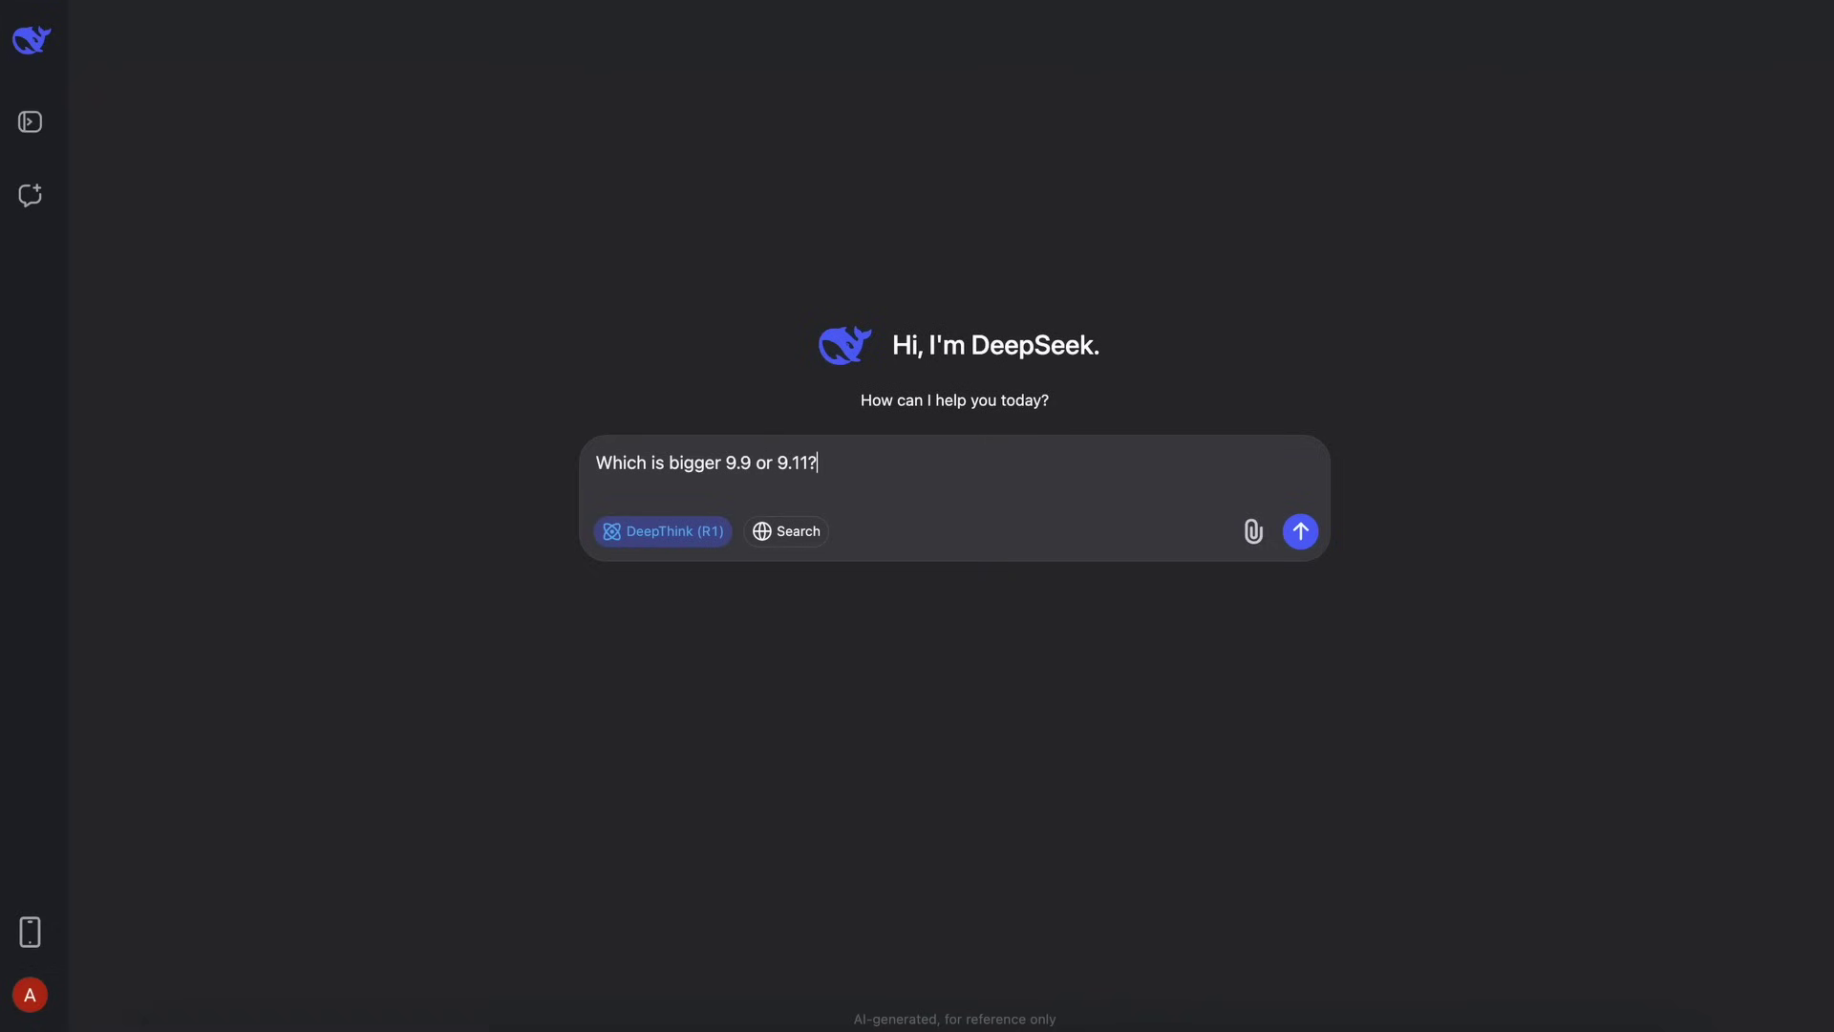
Send 'Which is bigger 9.9 or 9.11?' with DeepThink and read through the reasoning
key("Return")
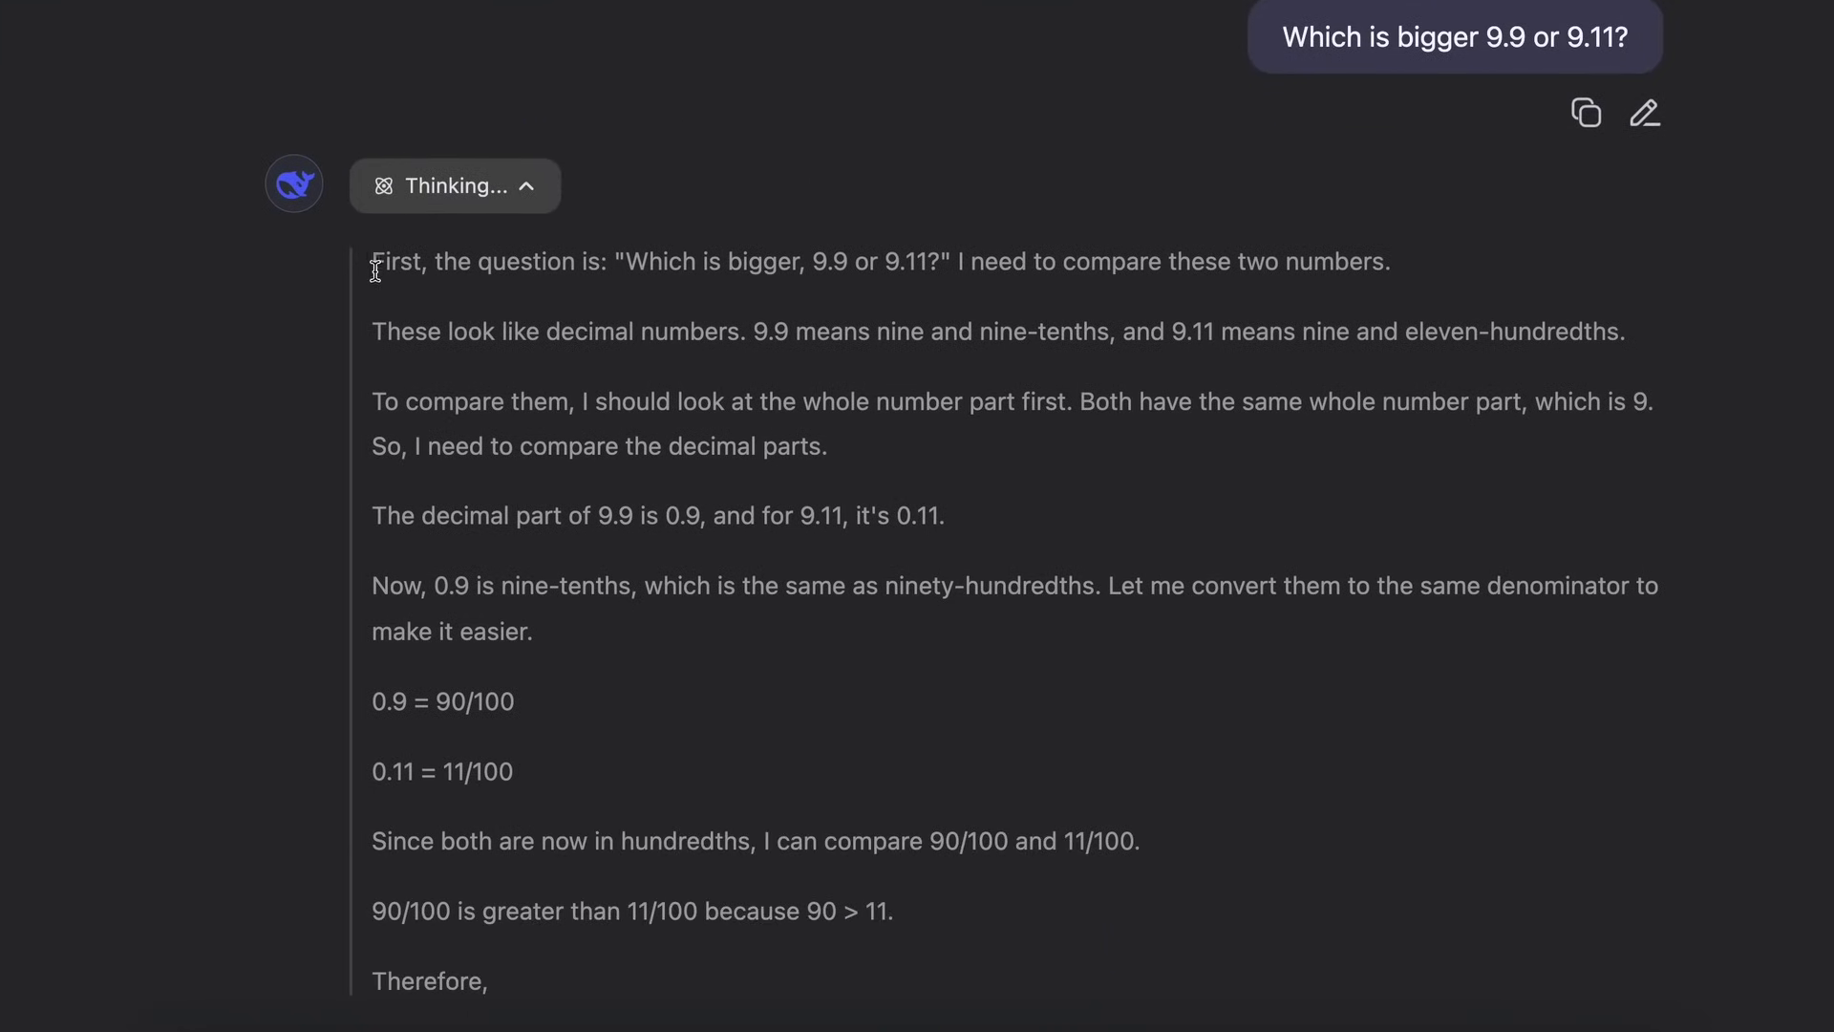
left_click_drag(371, 260, 421, 453)
left_click(544, 547)
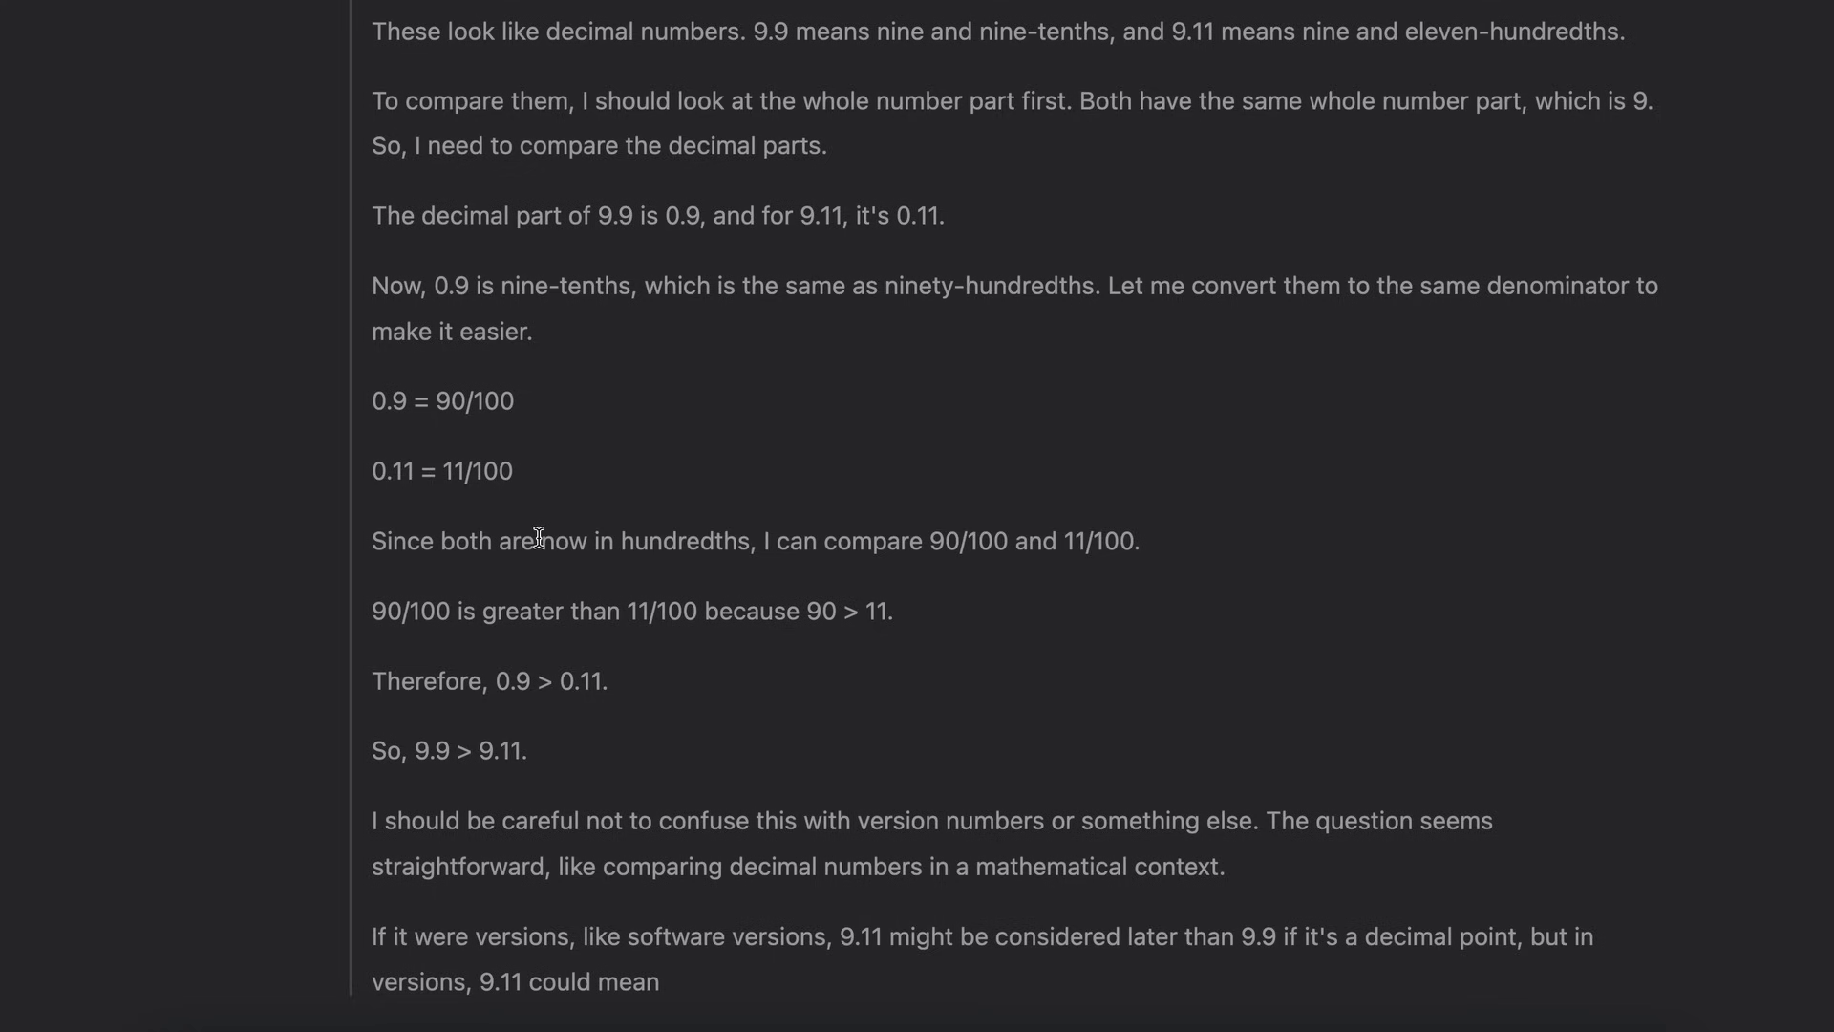
scroll(647, 541, "down", 4)
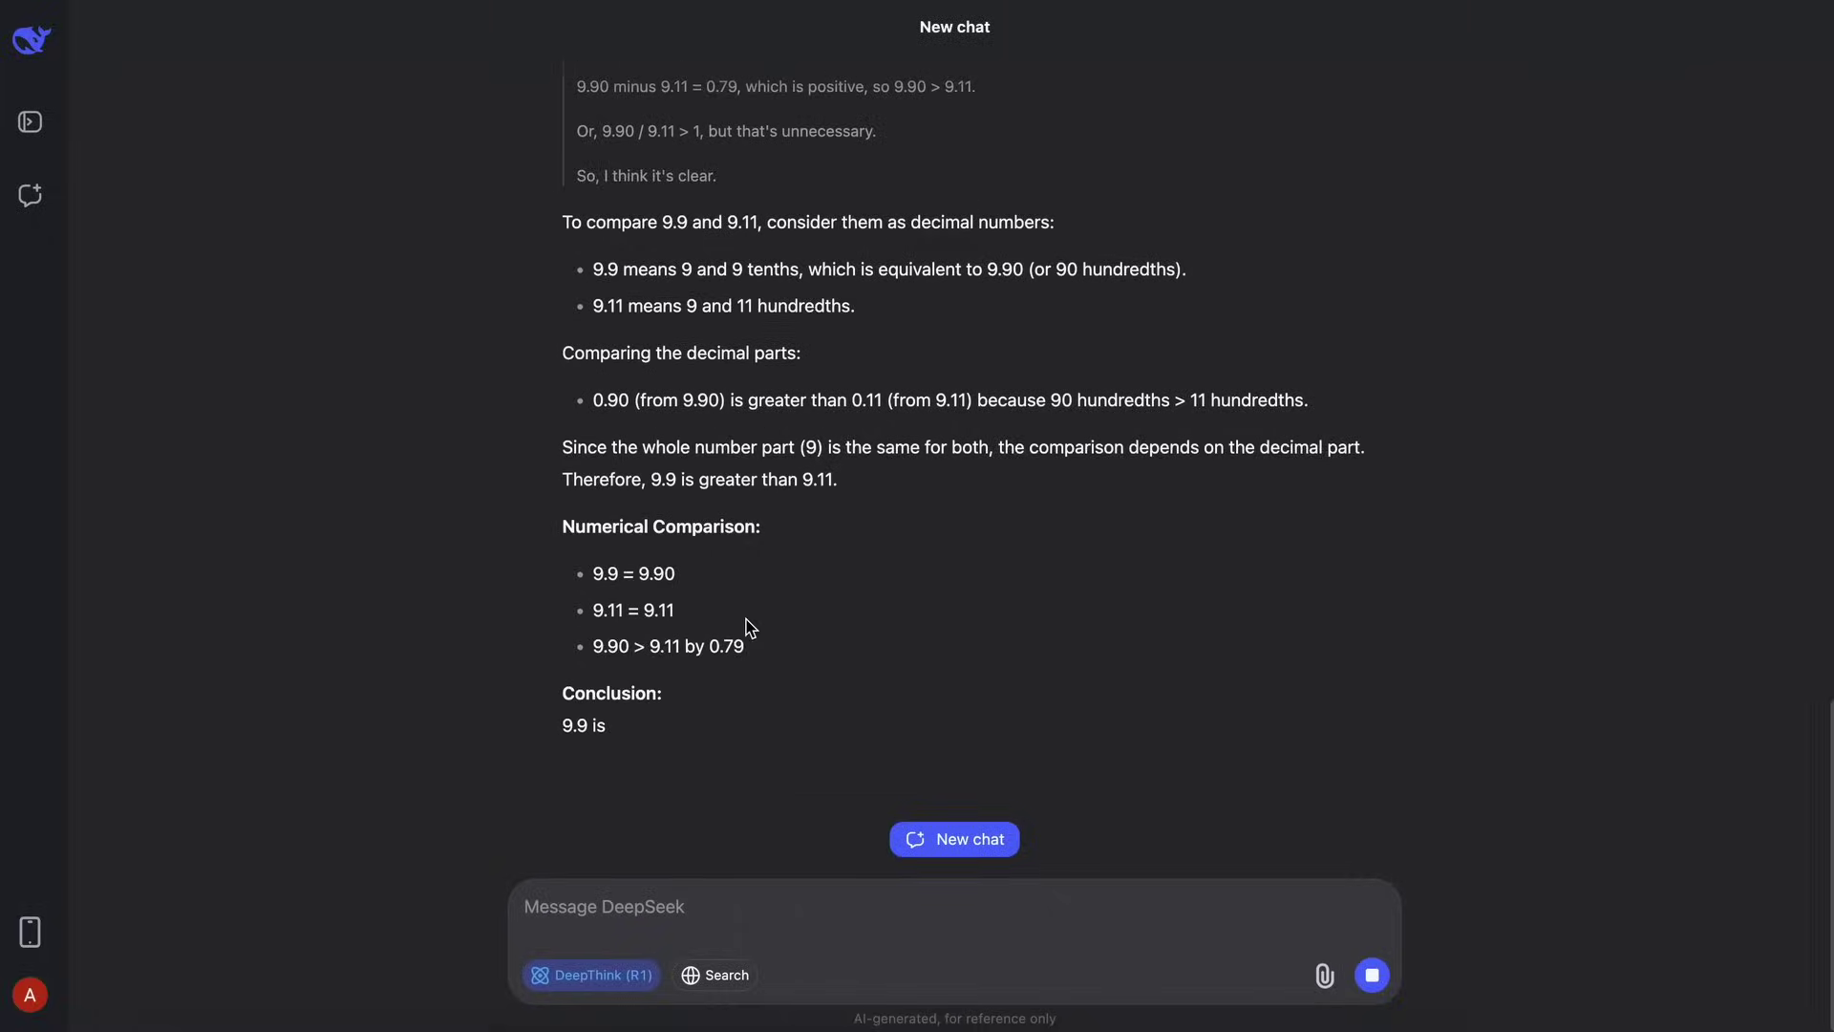
In a new chat, send 'Build me a SVG butterfly.' and review the rendered butterfly
left_click(942, 845)
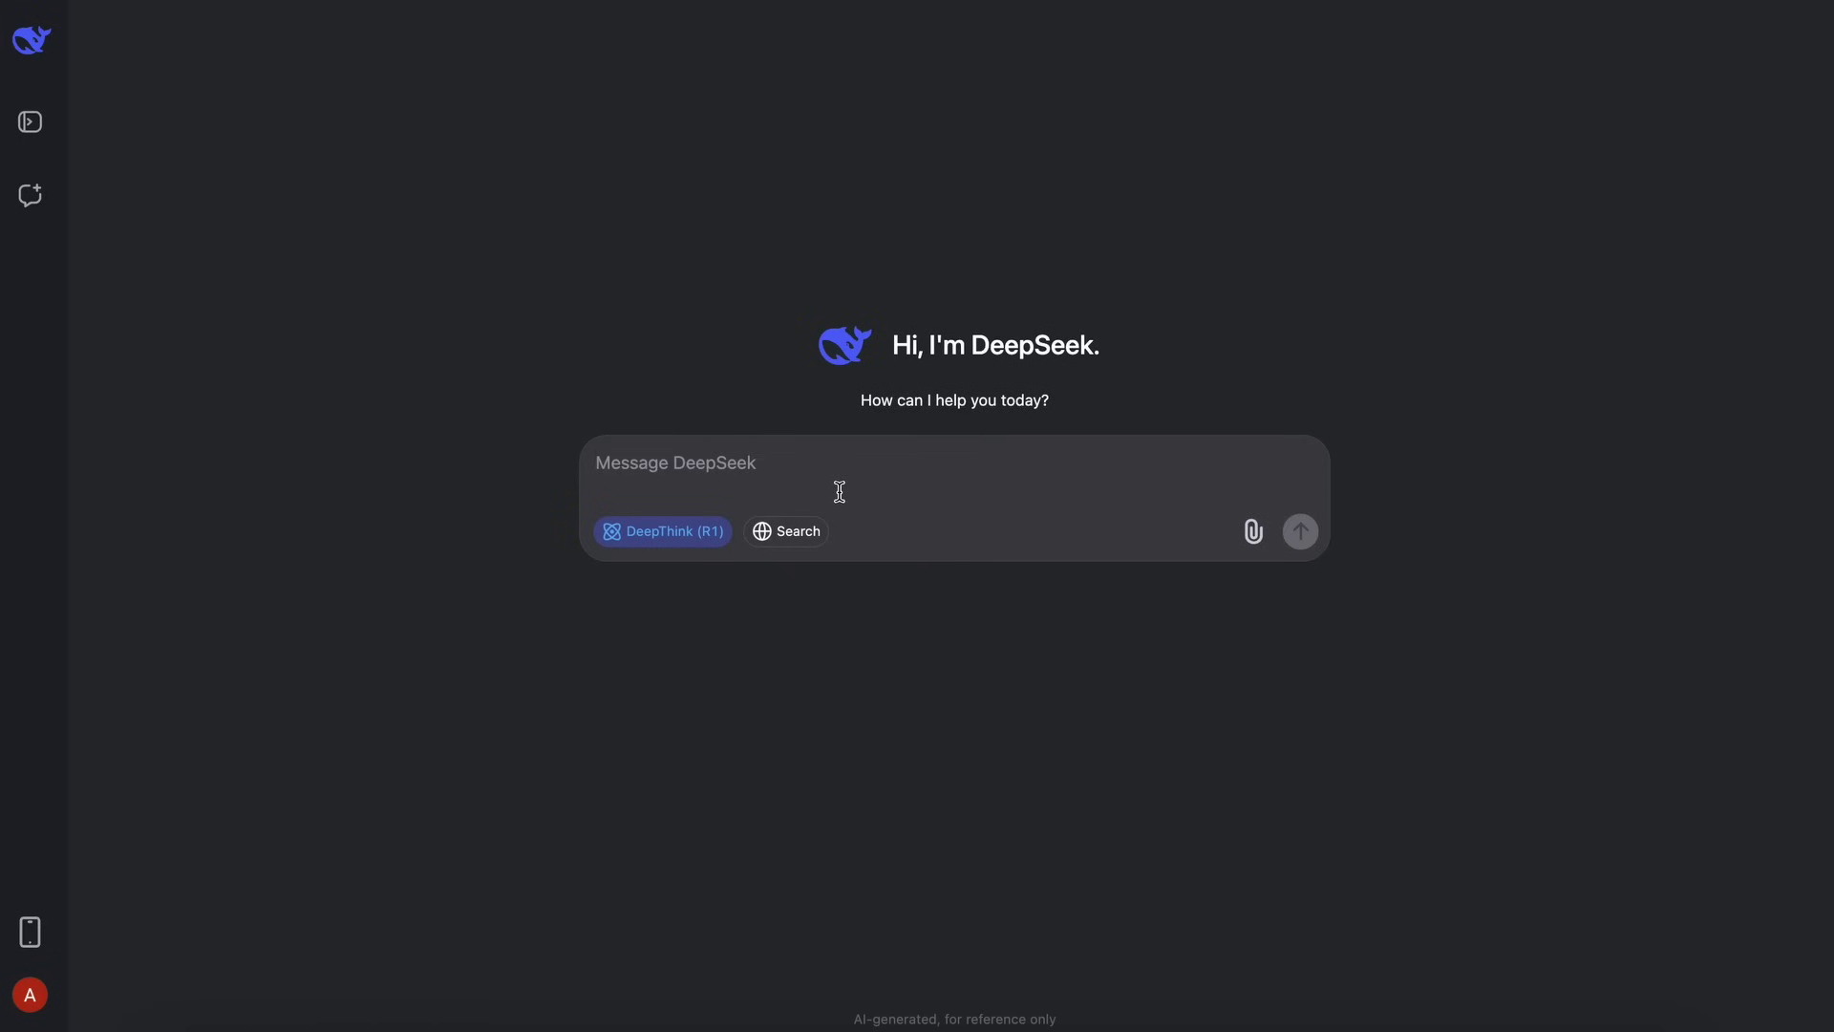
type("Build me a SVG b")
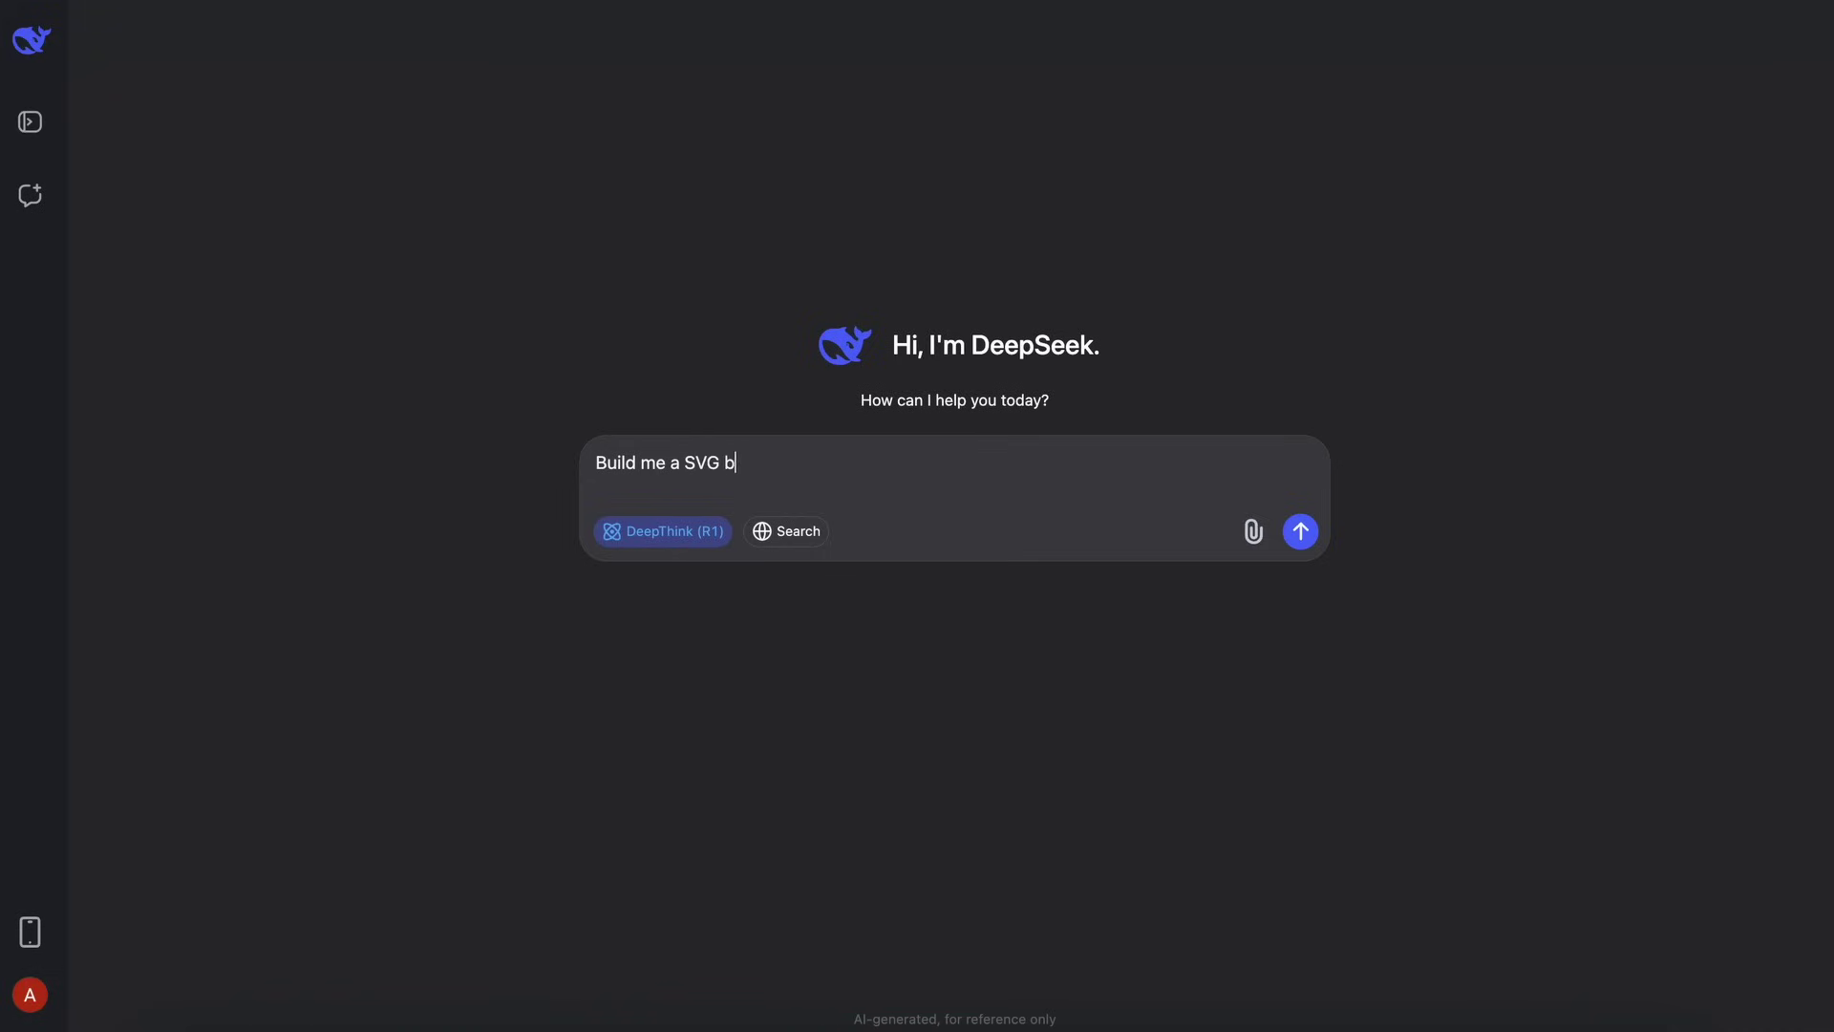
type("utterfly.")
key("Return")
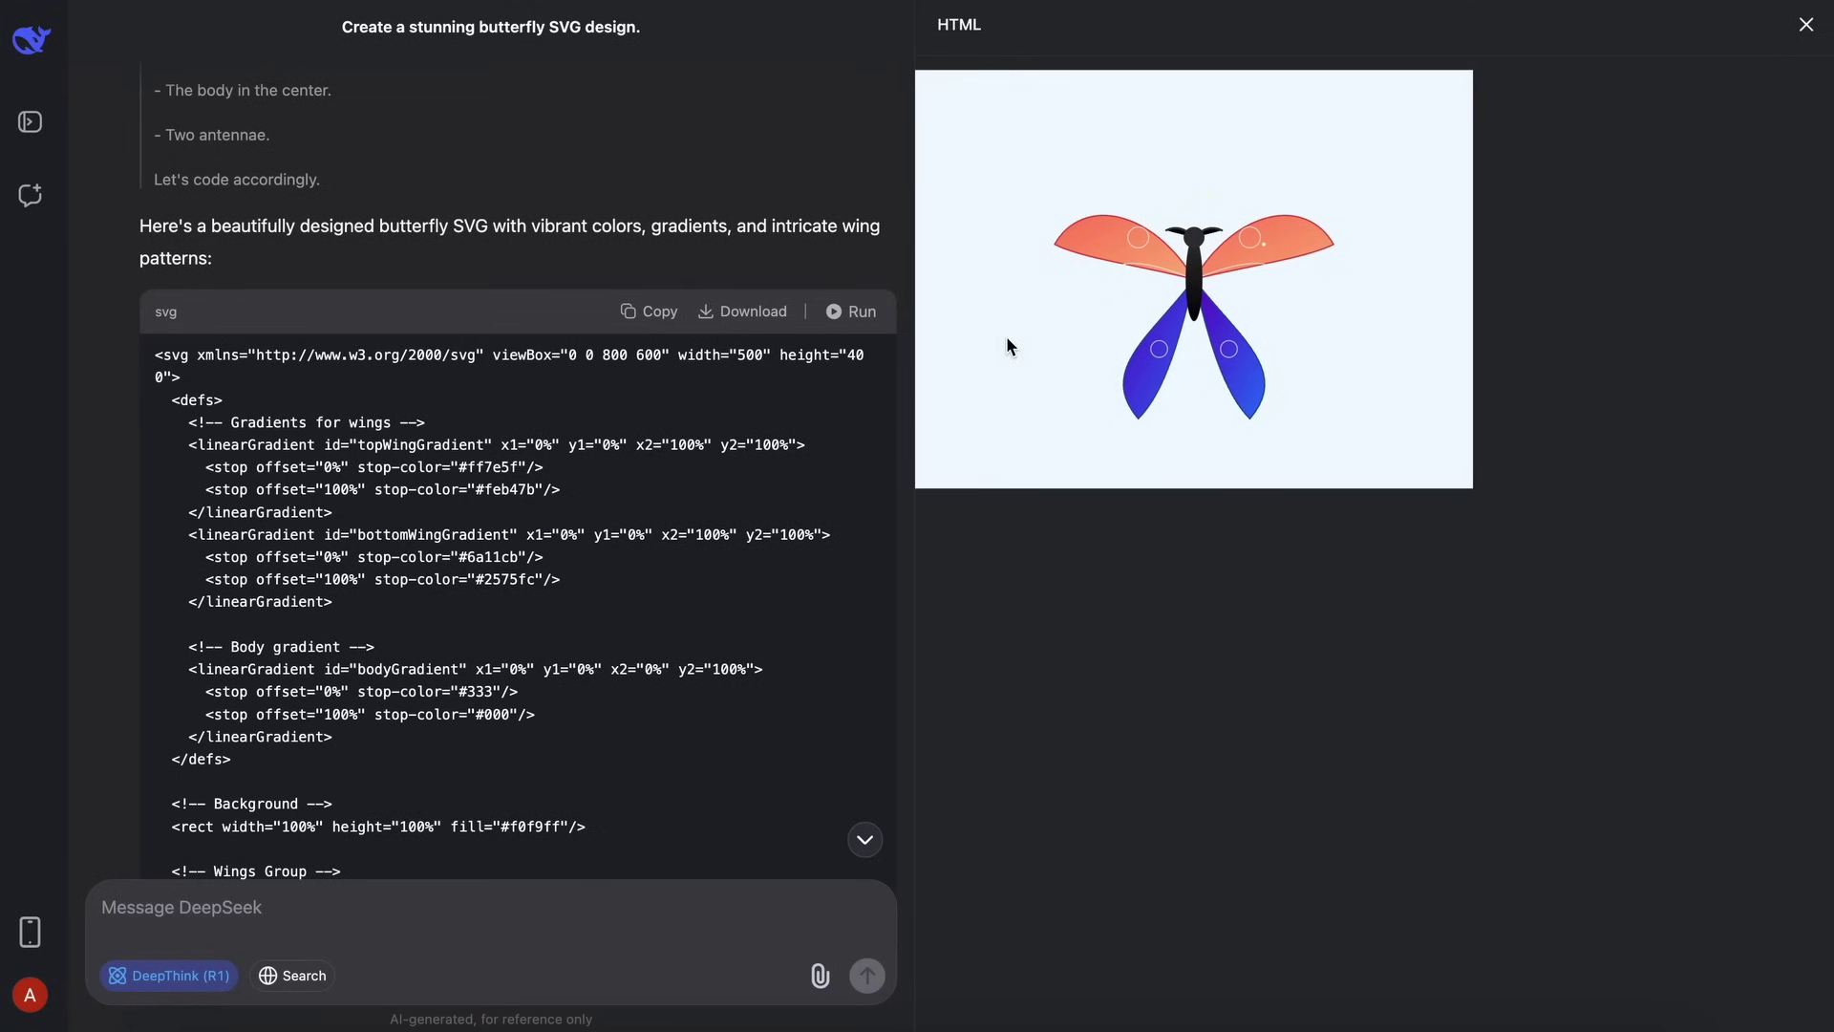
scroll(785, 437, "down", 15)
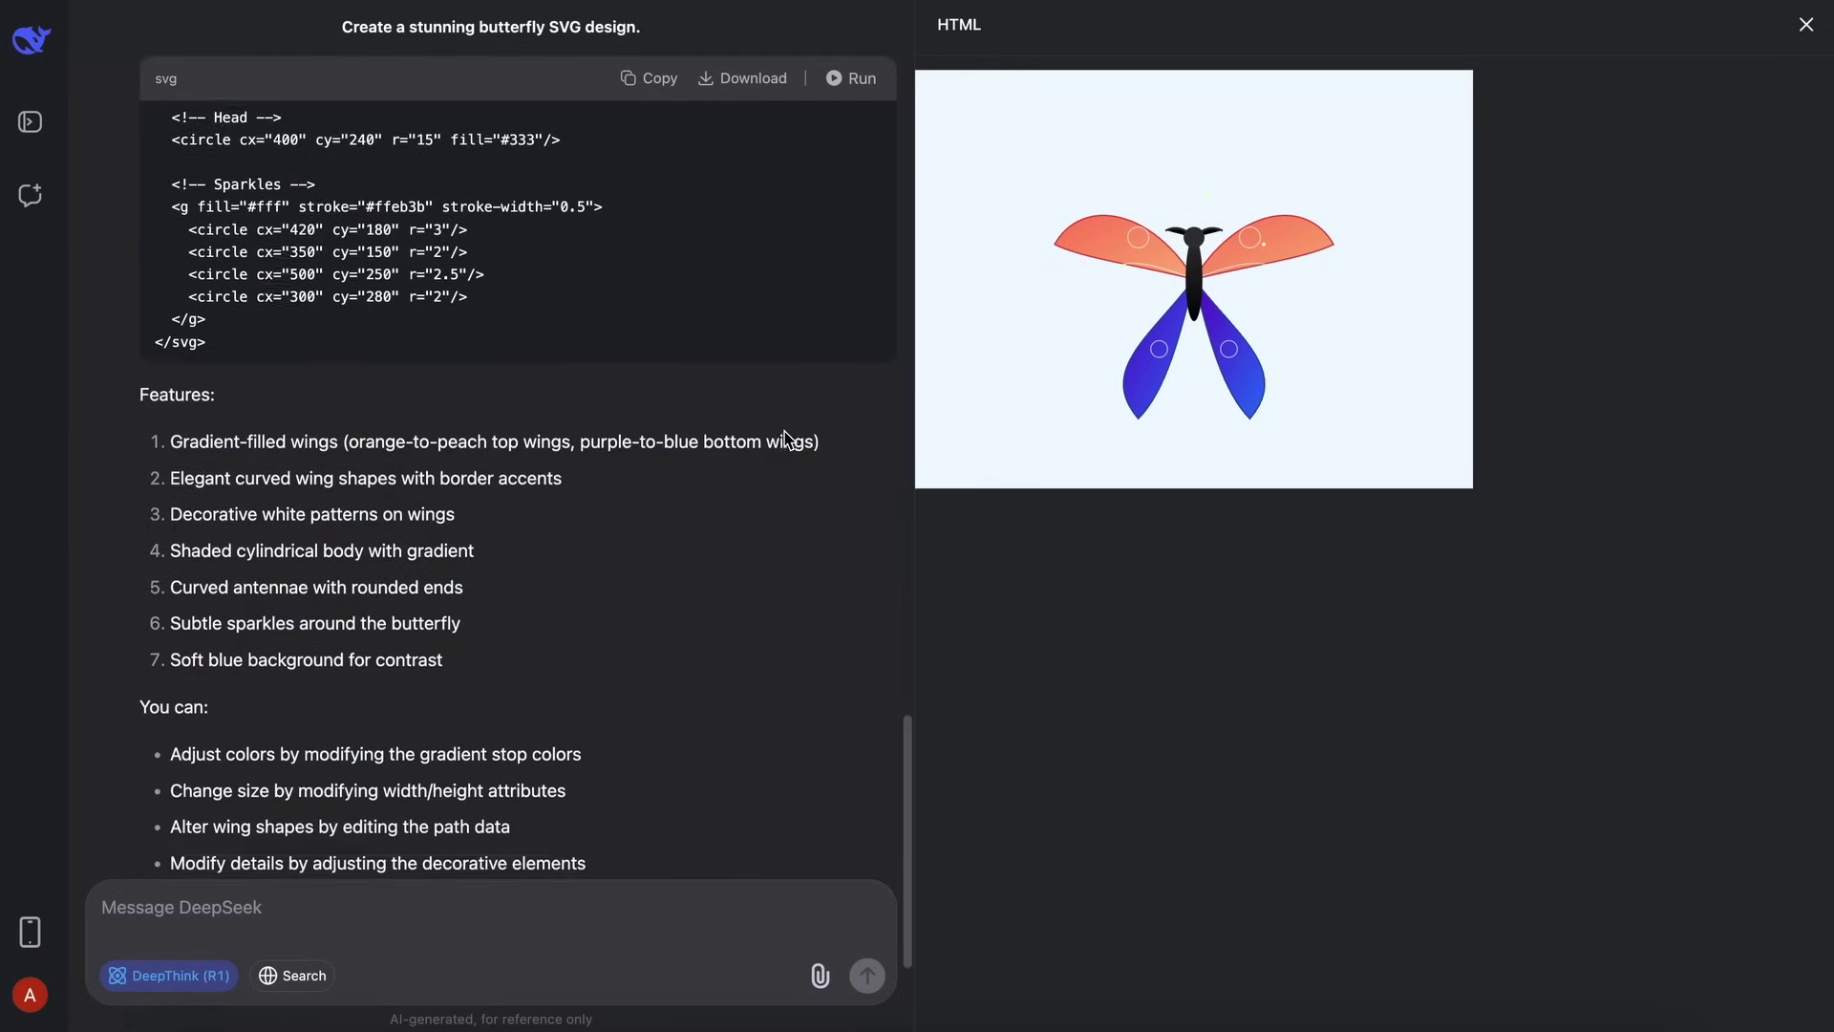
scroll(787, 438, "up", 12)
scroll(783, 432, "up", 5)
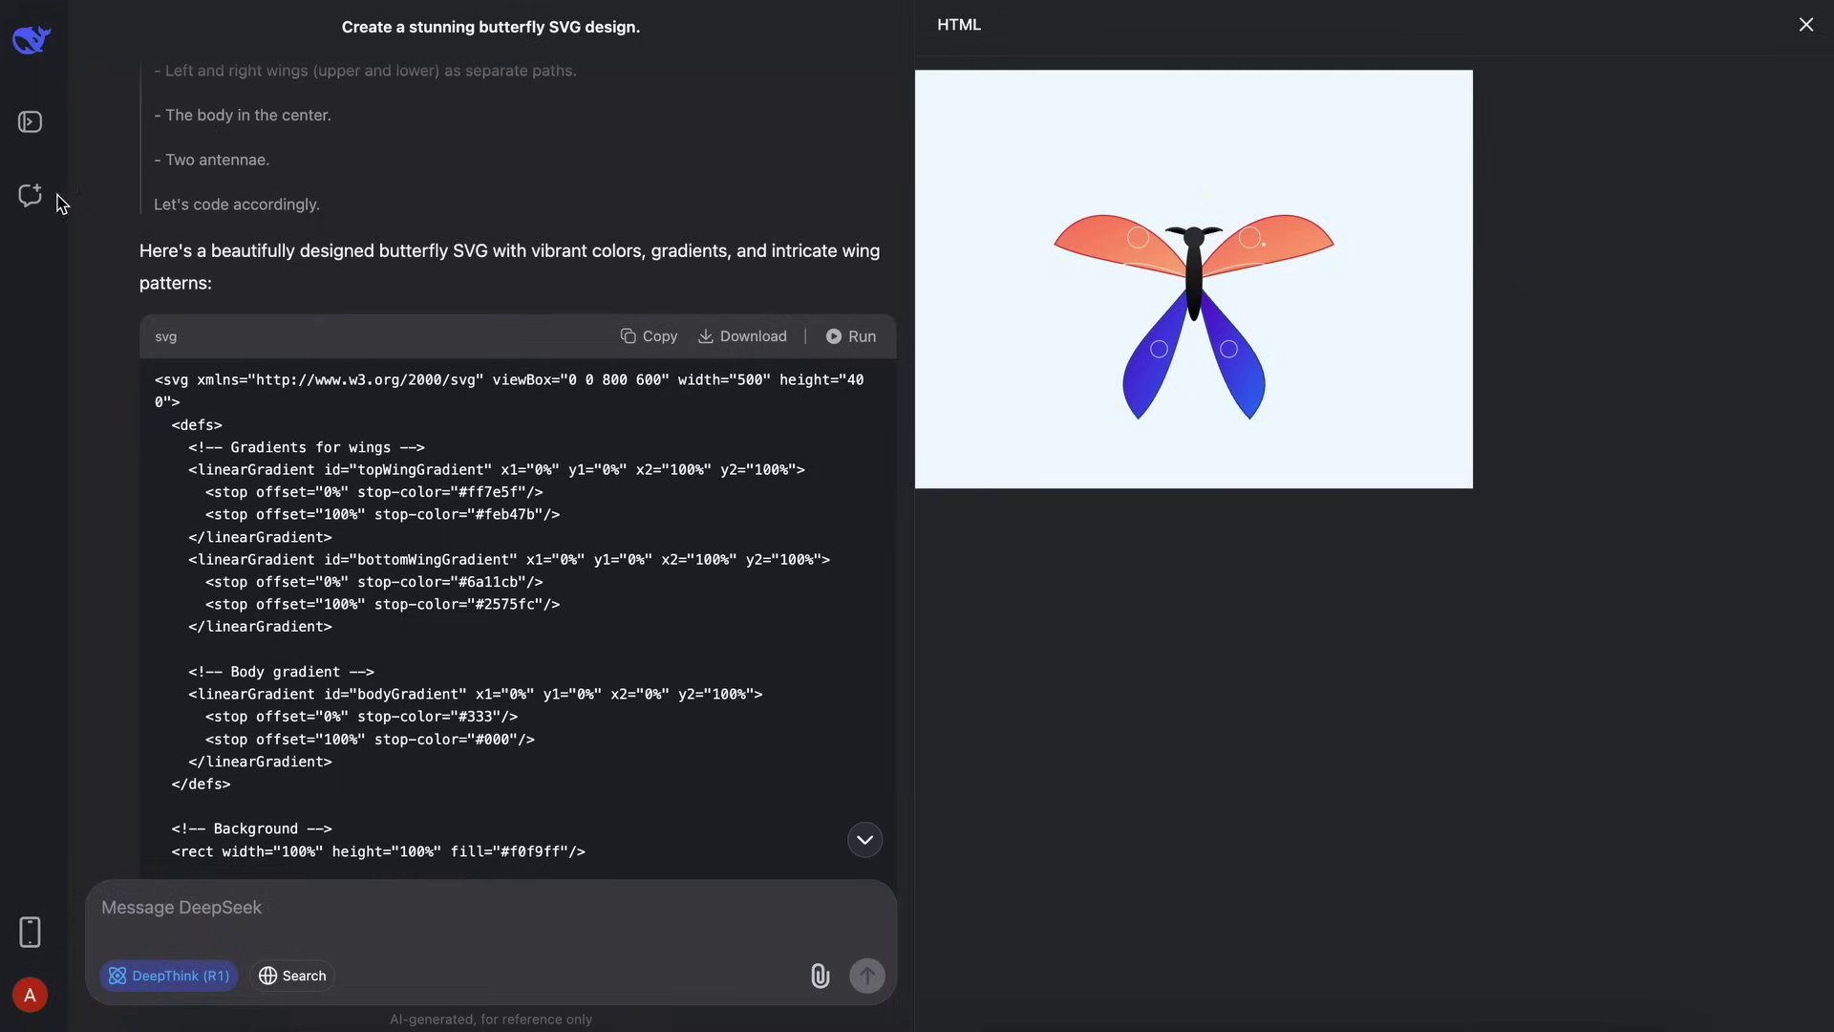
In a new chat, send the prompt for an SVG of a pelican riding a bicycle
left_click(30, 195)
type("Cr")
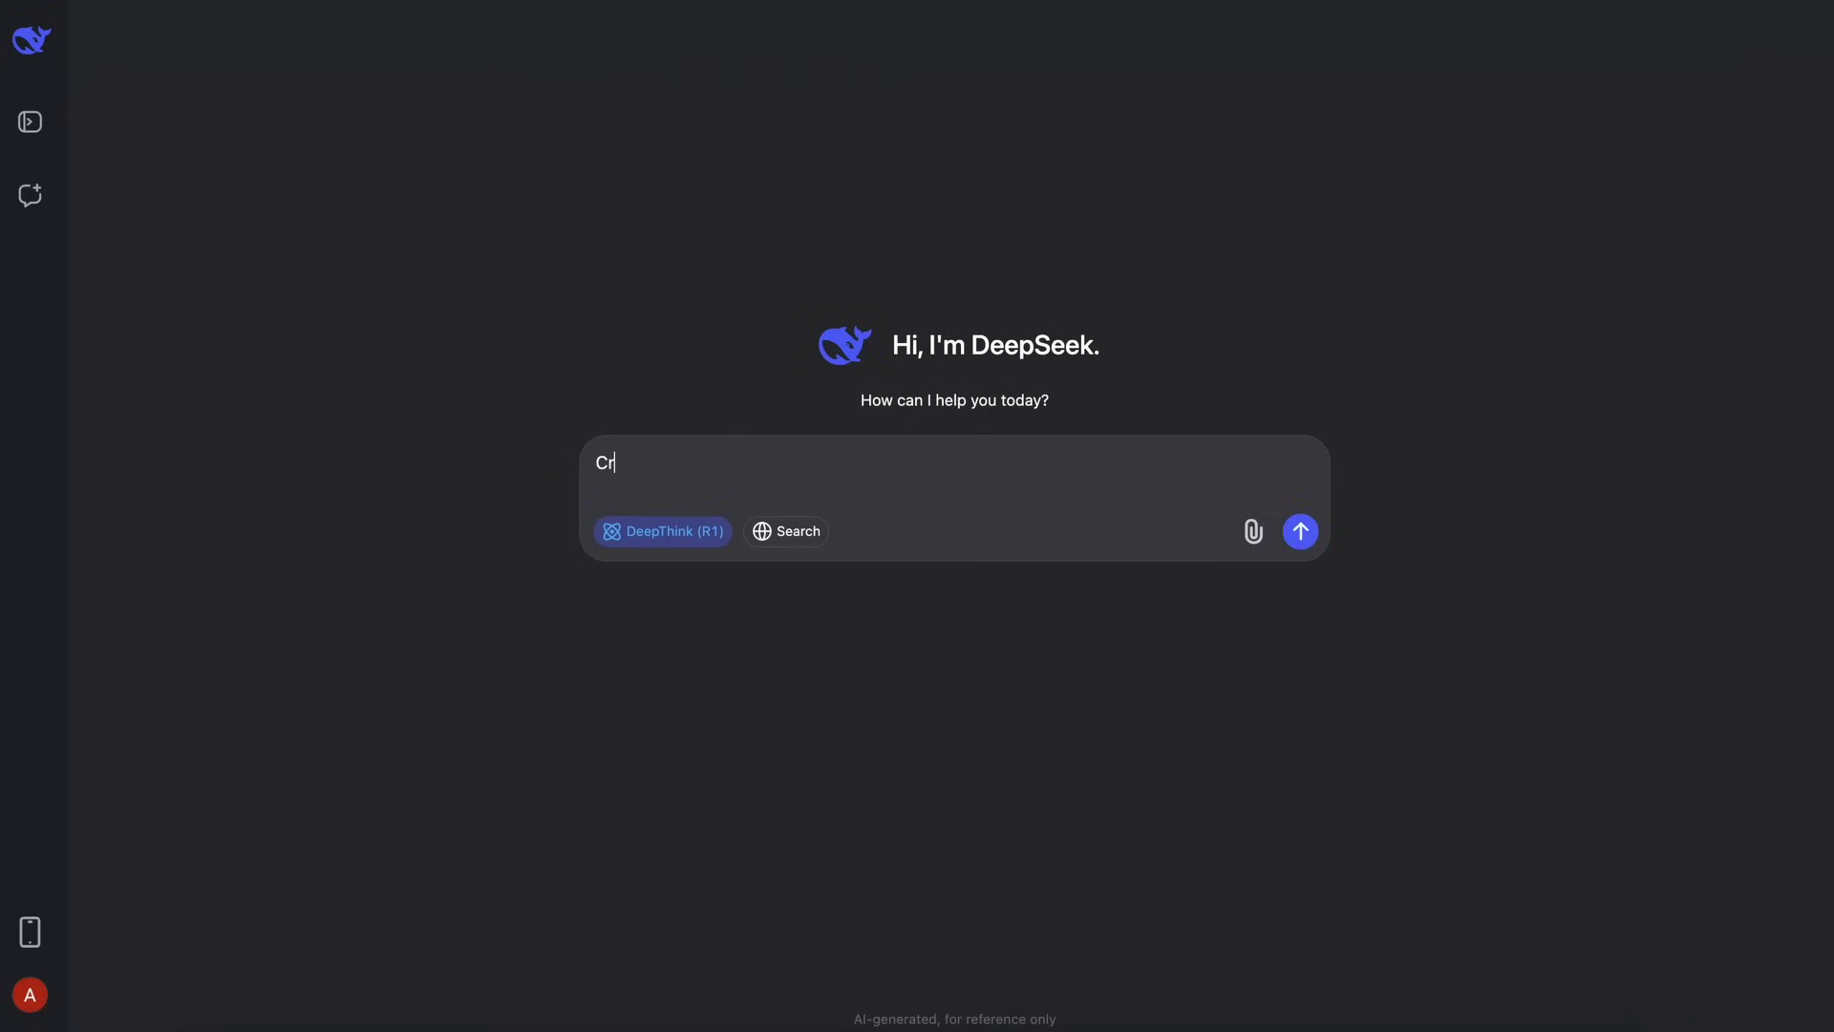
type("eate me an svg of a pelican riding on a bike")
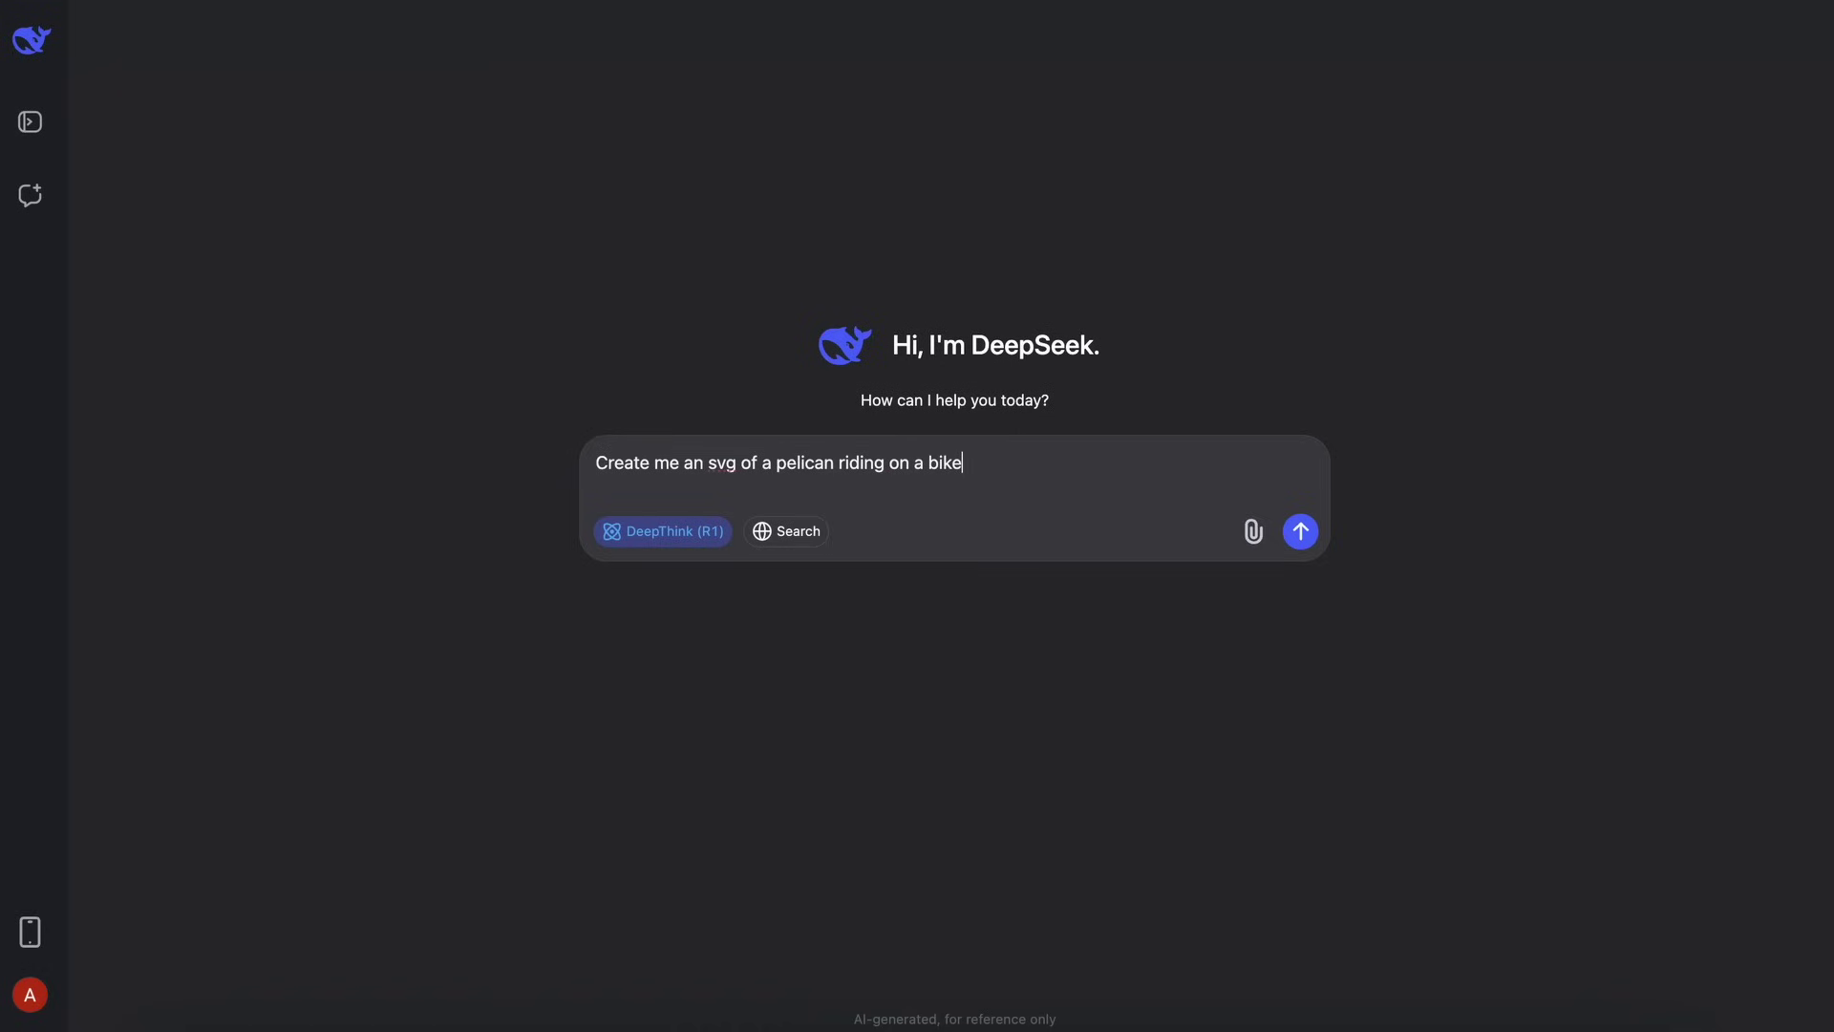
key("Return")
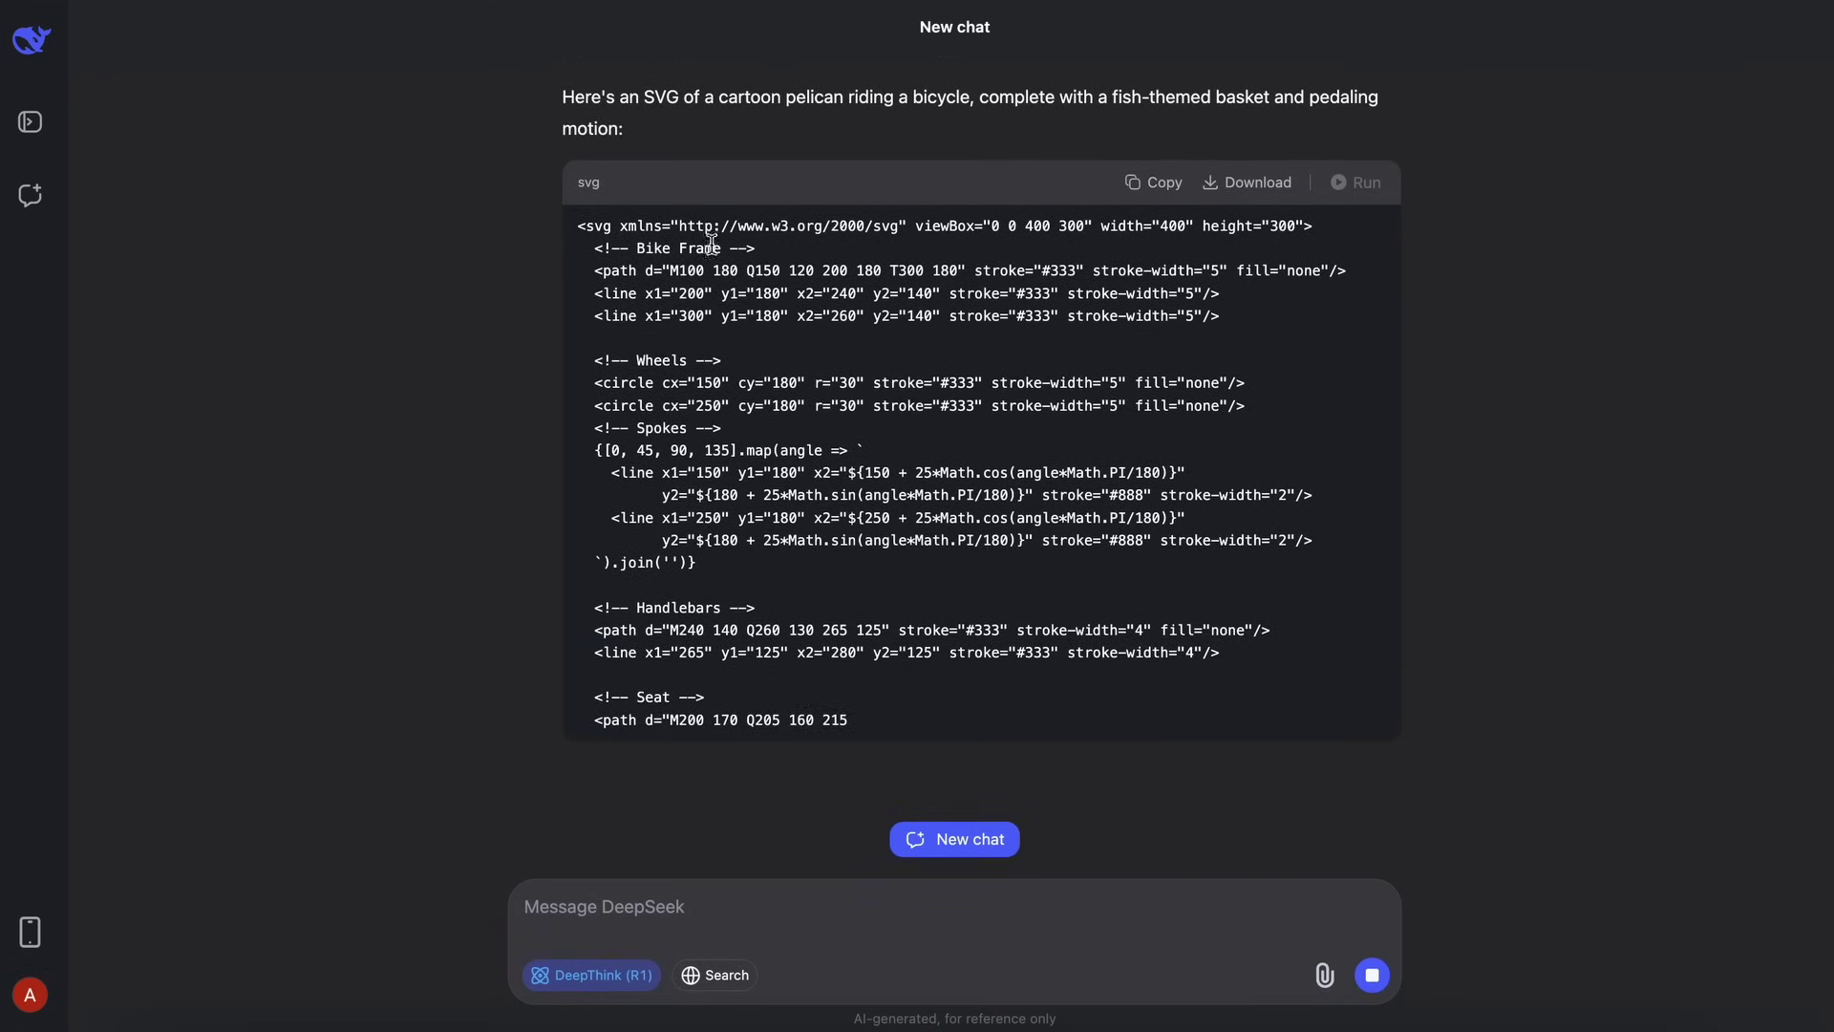
In Roo Code's provider settings, search the model list for 'deepseek', then close it unchanged
left_click(686, 1028)
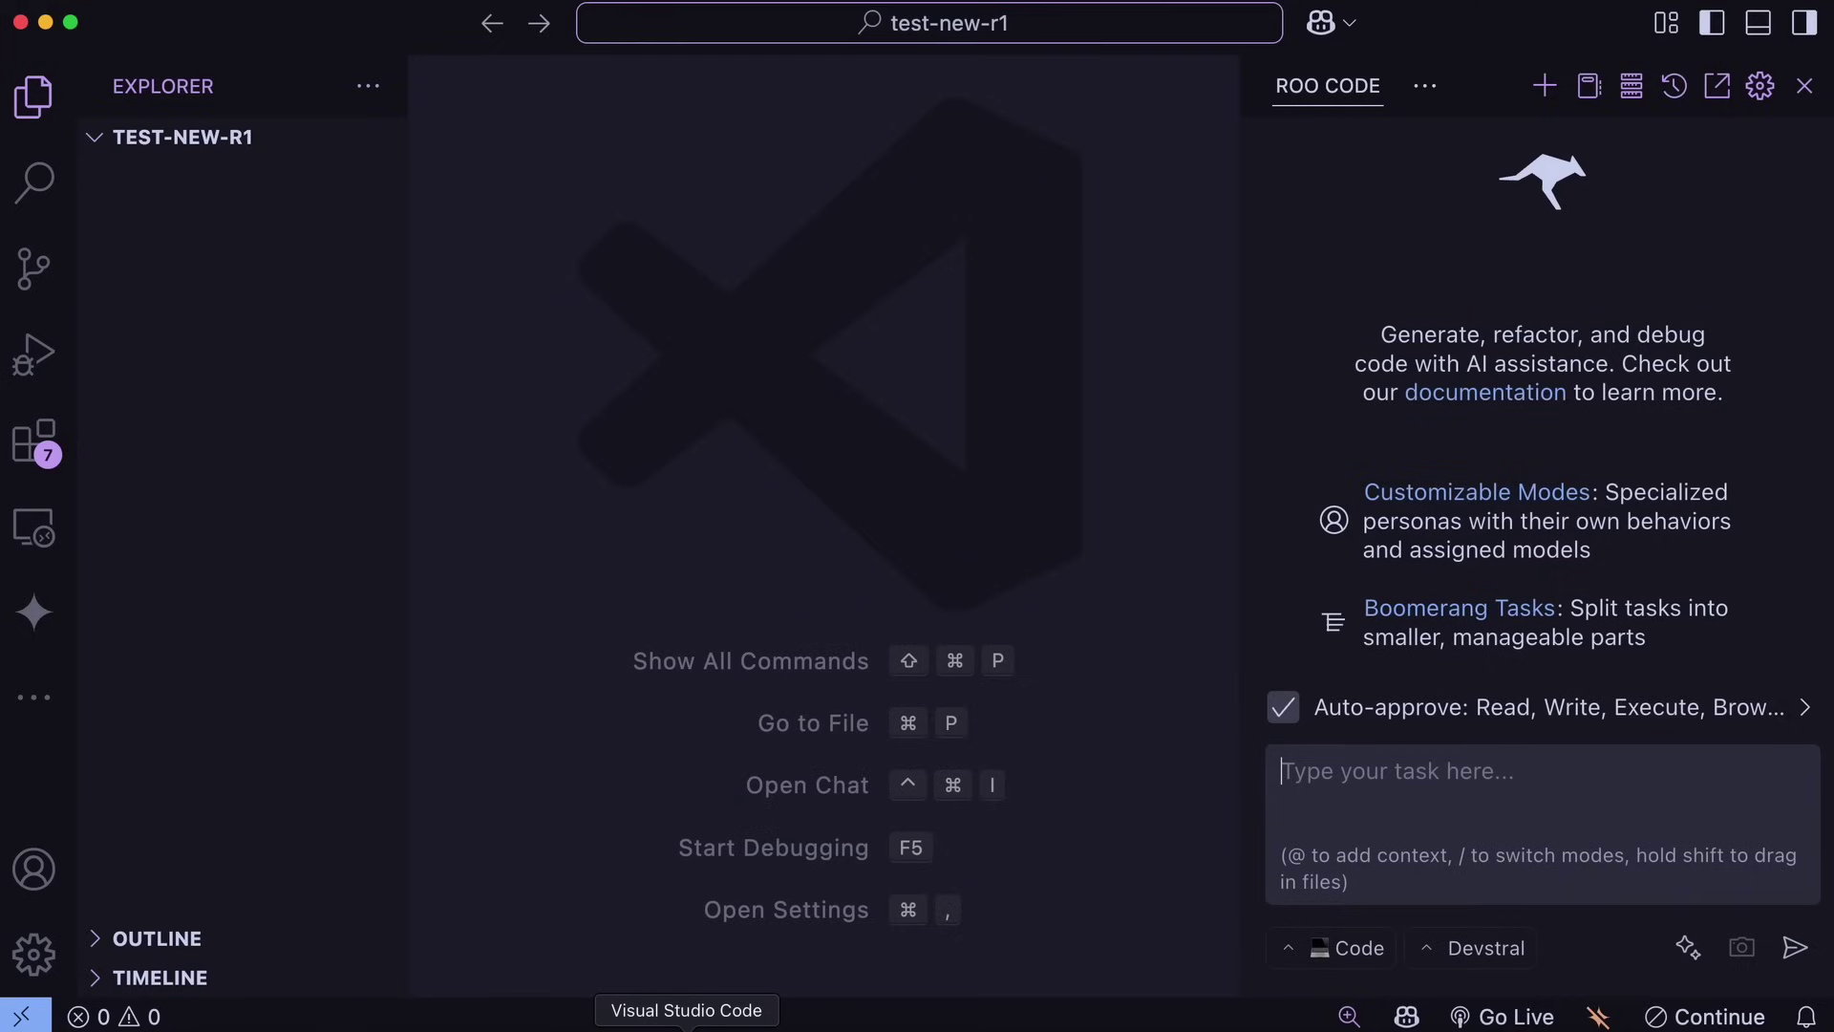
left_click(1425, 91)
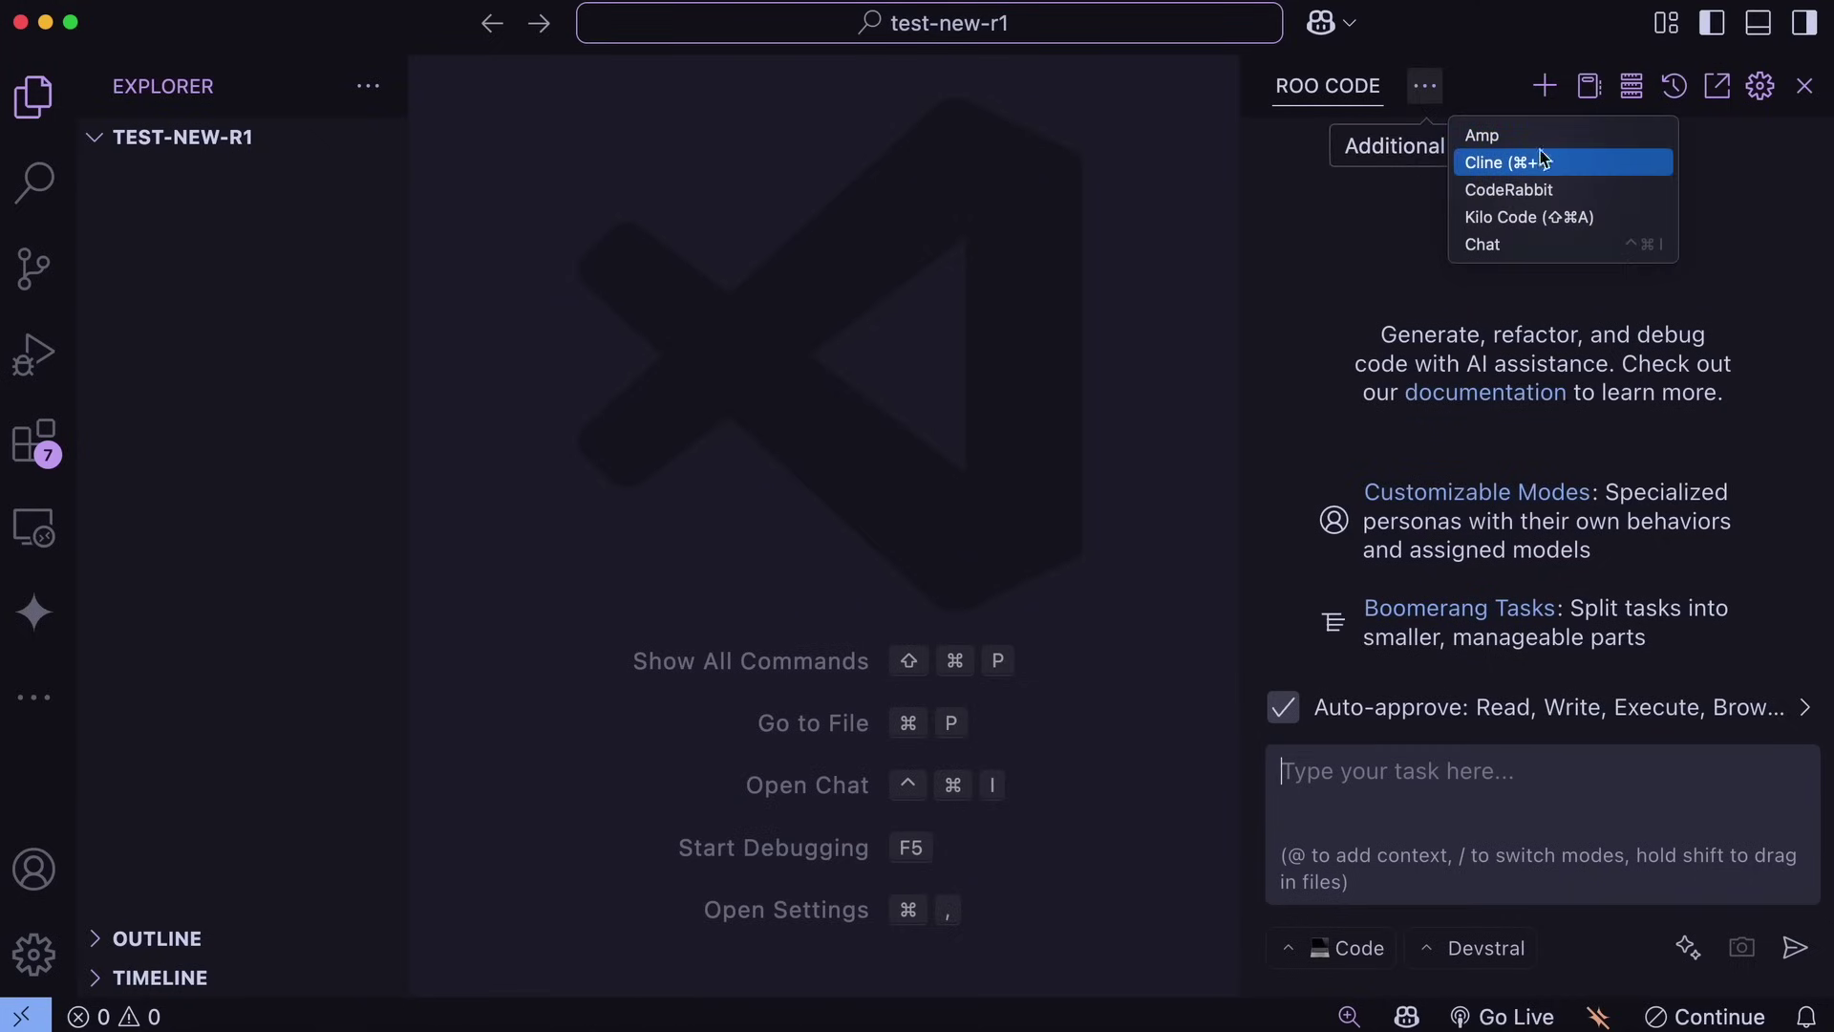
left_click(1719, 200)
left_click(1761, 86)
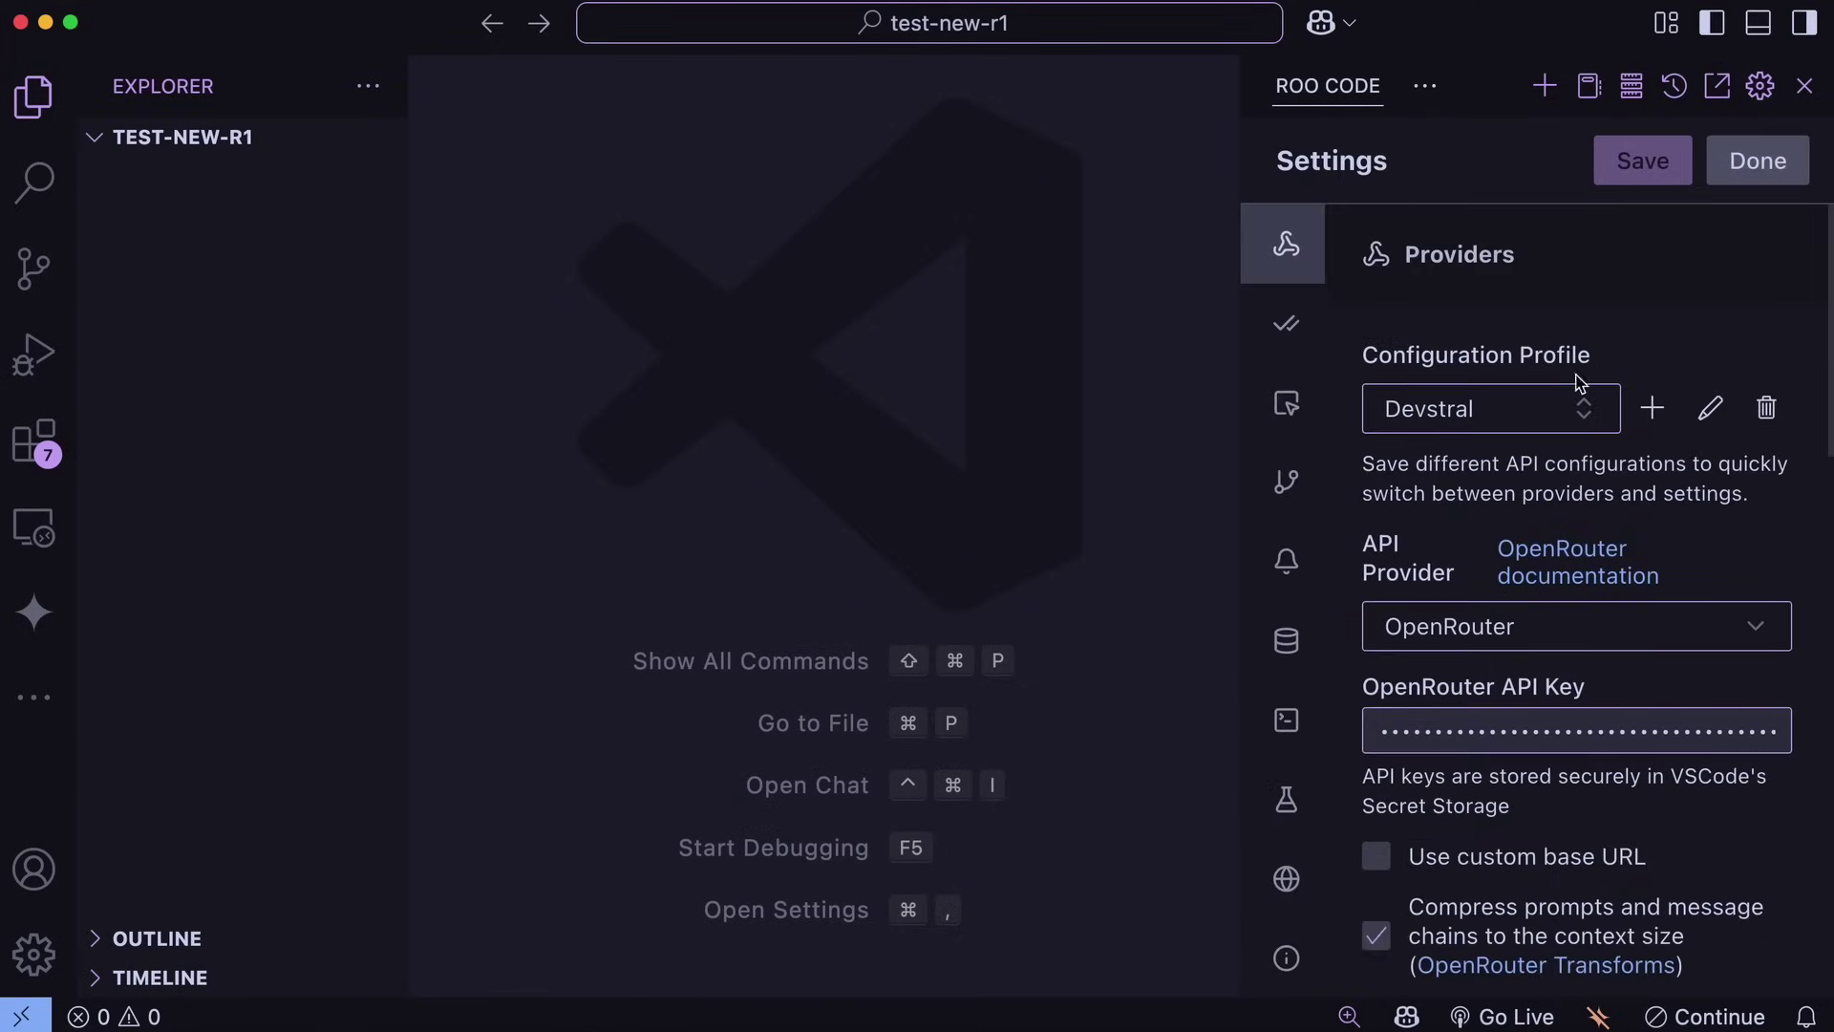
scroll(1527, 714, "down", 5)
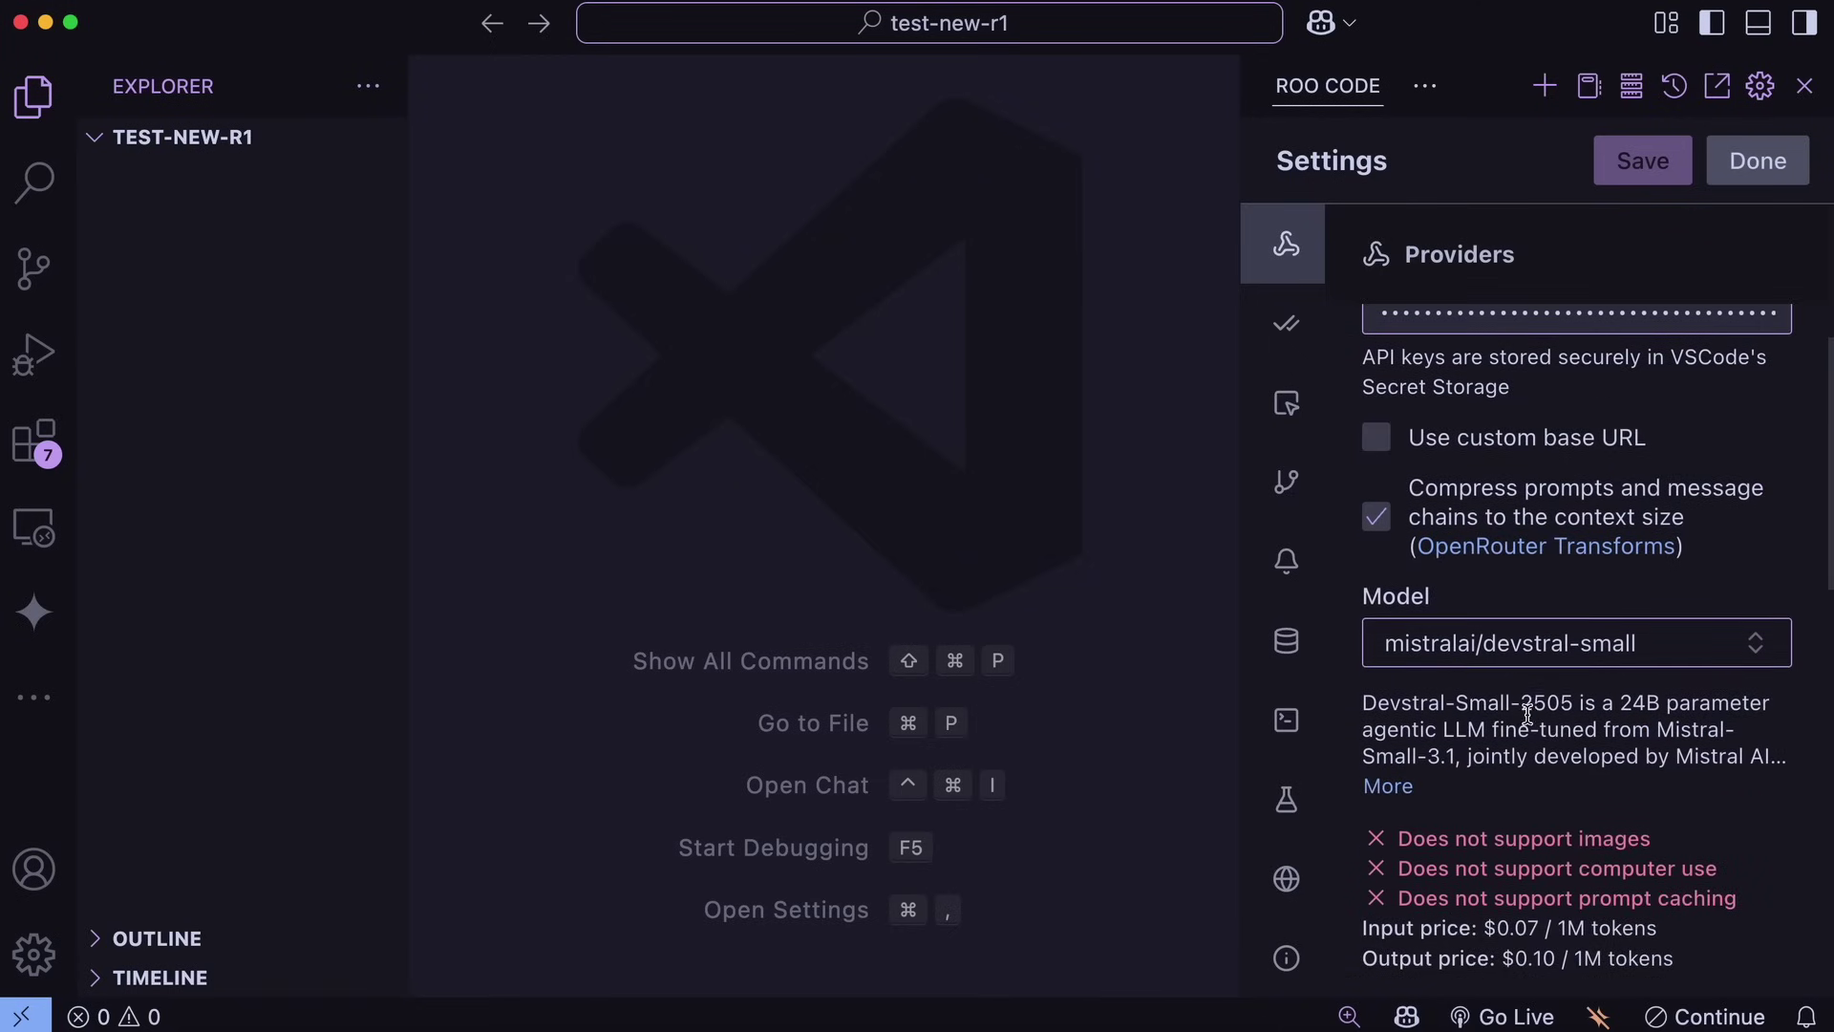
left_click(1547, 668)
type("deepseek-")
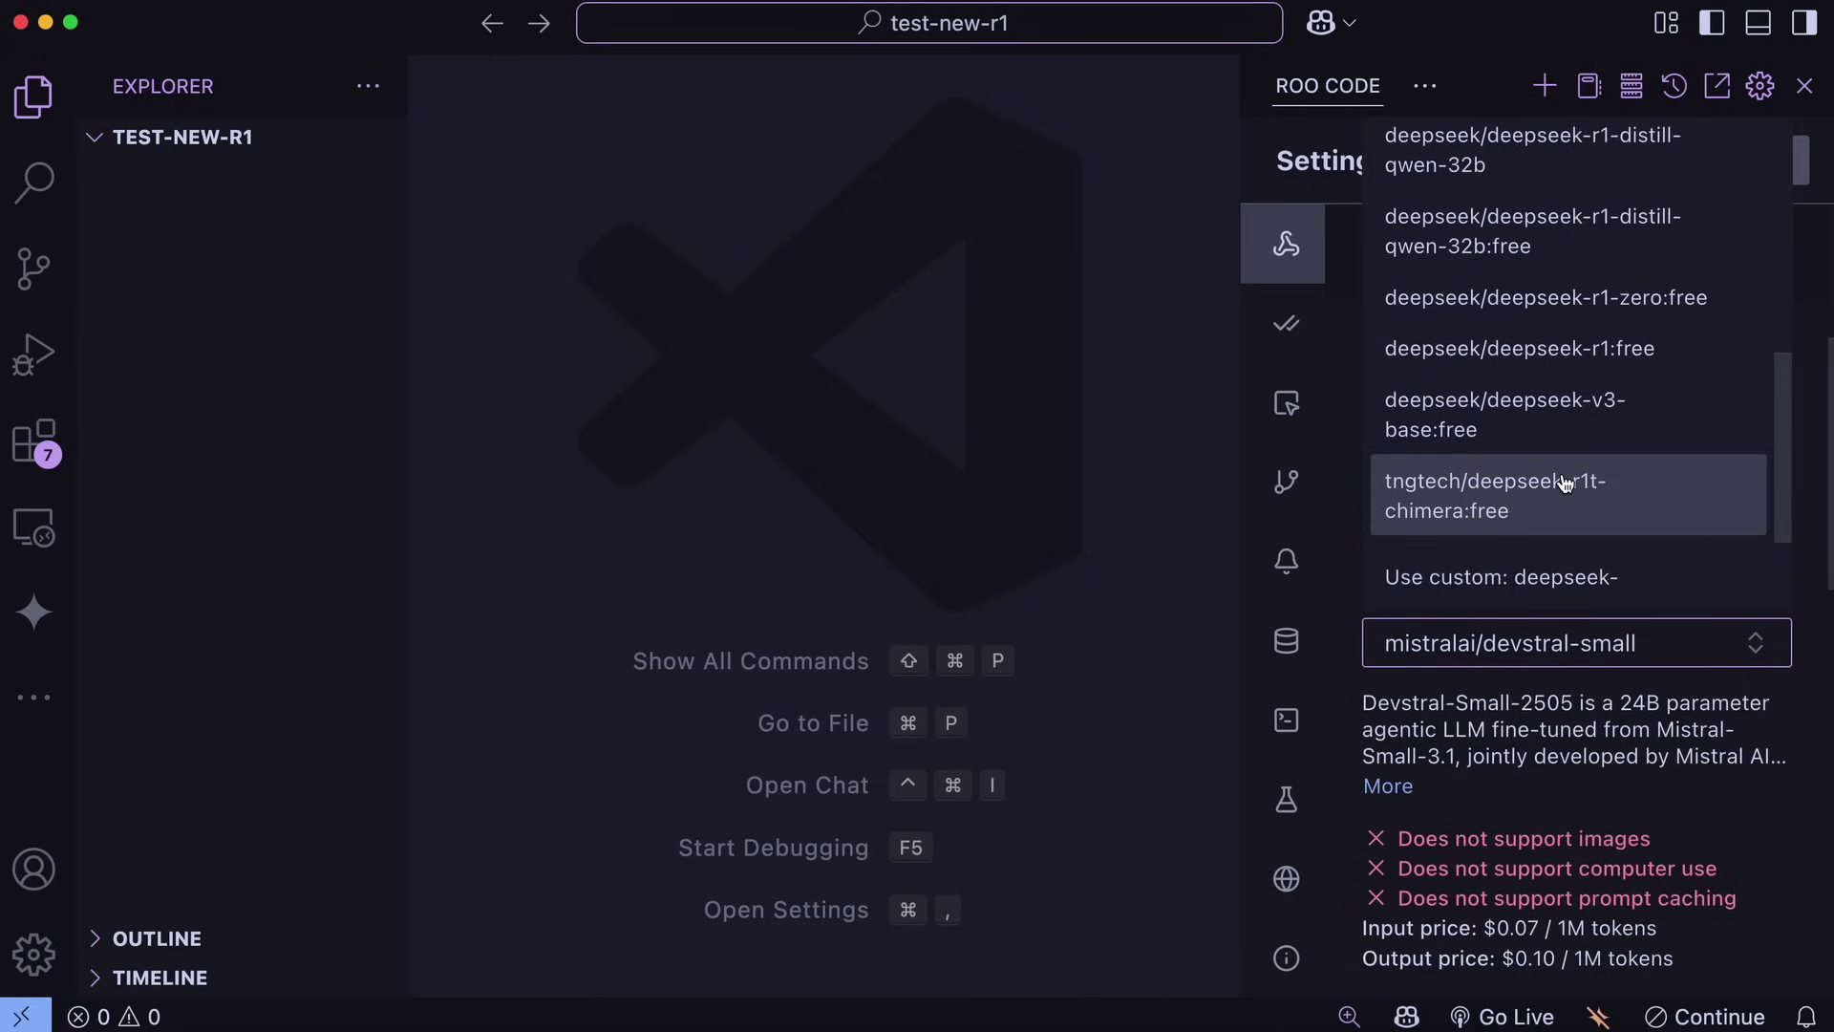
scroll(1624, 358, "up", 10)
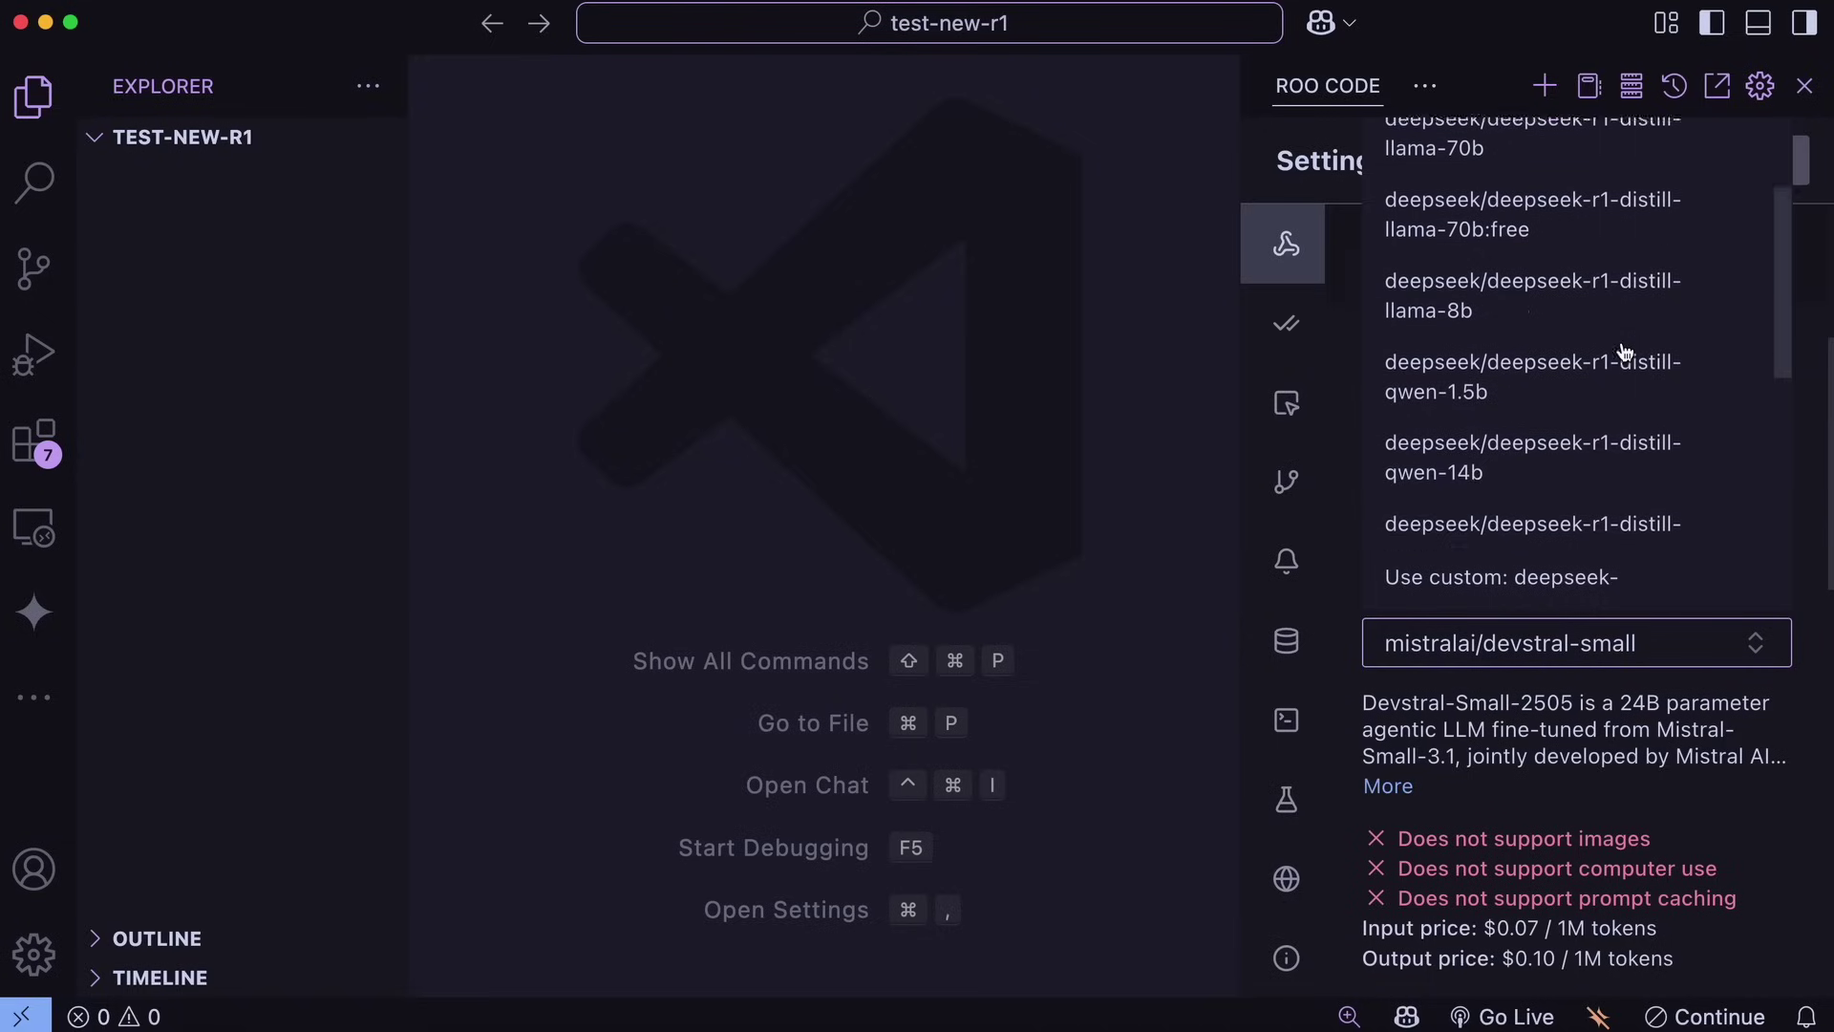
scroll(1624, 351, "up", 2)
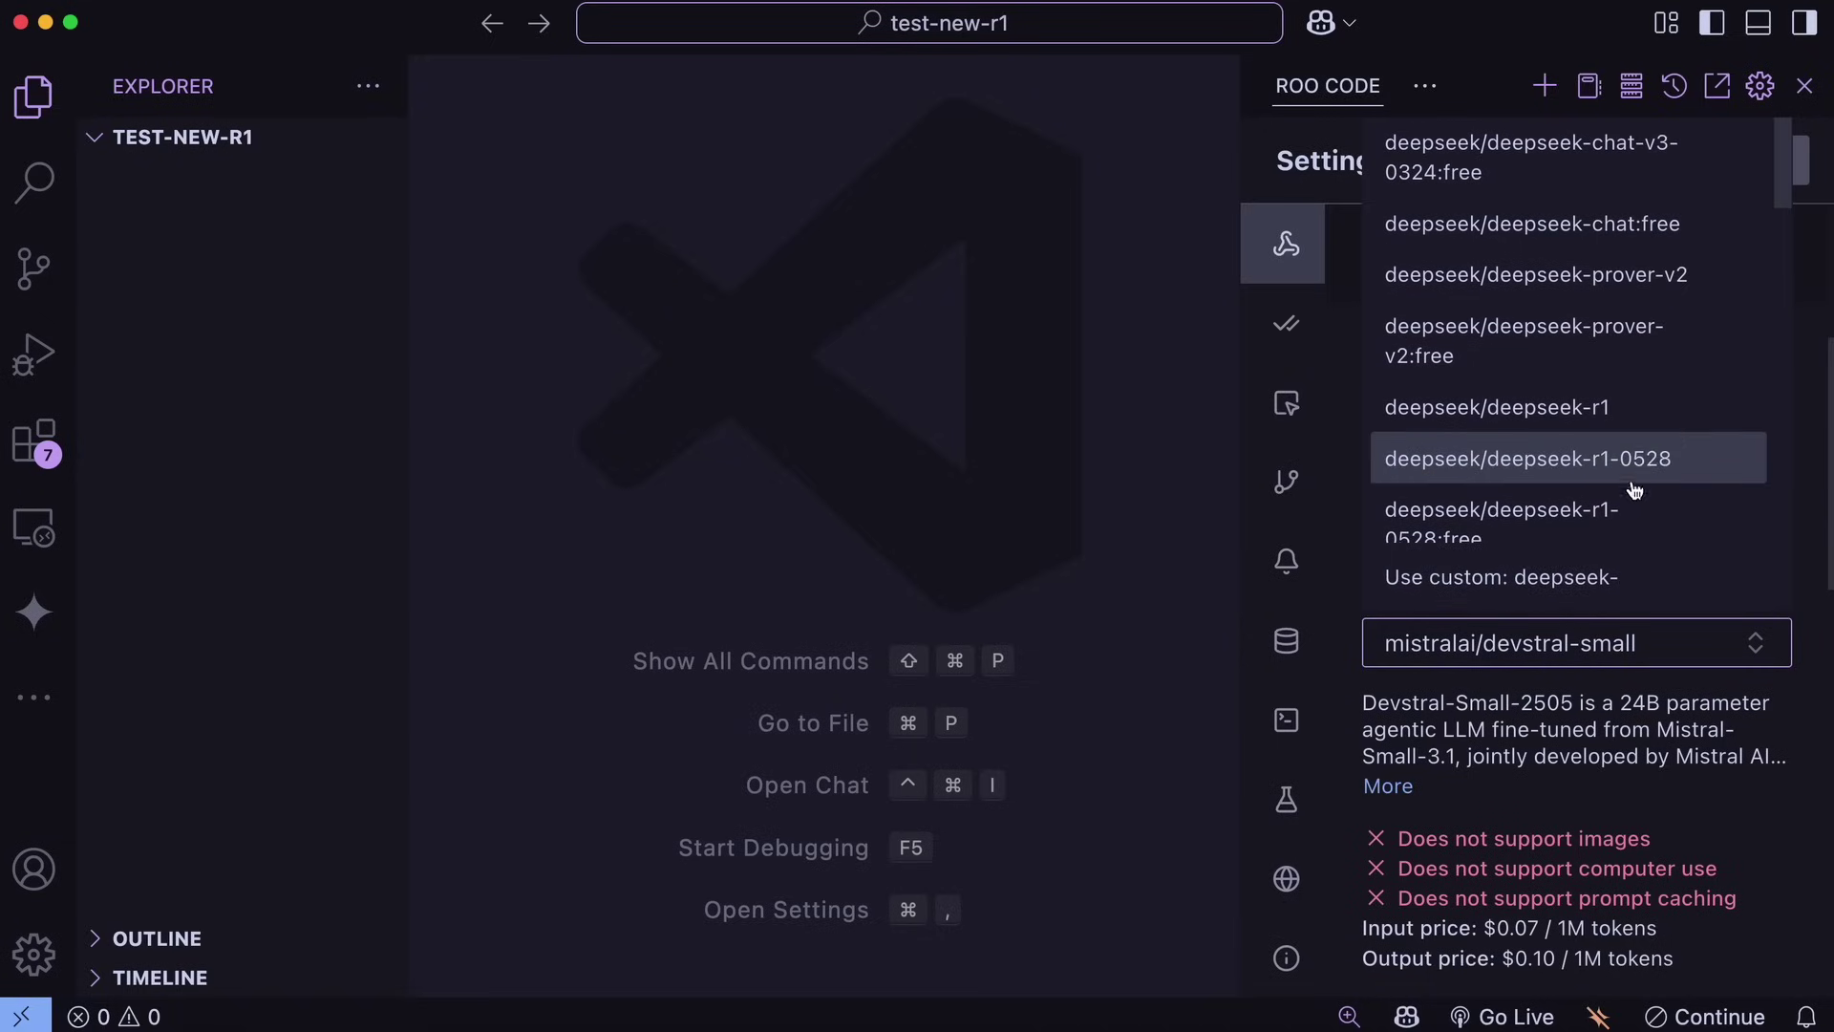
left_click(1645, 759)
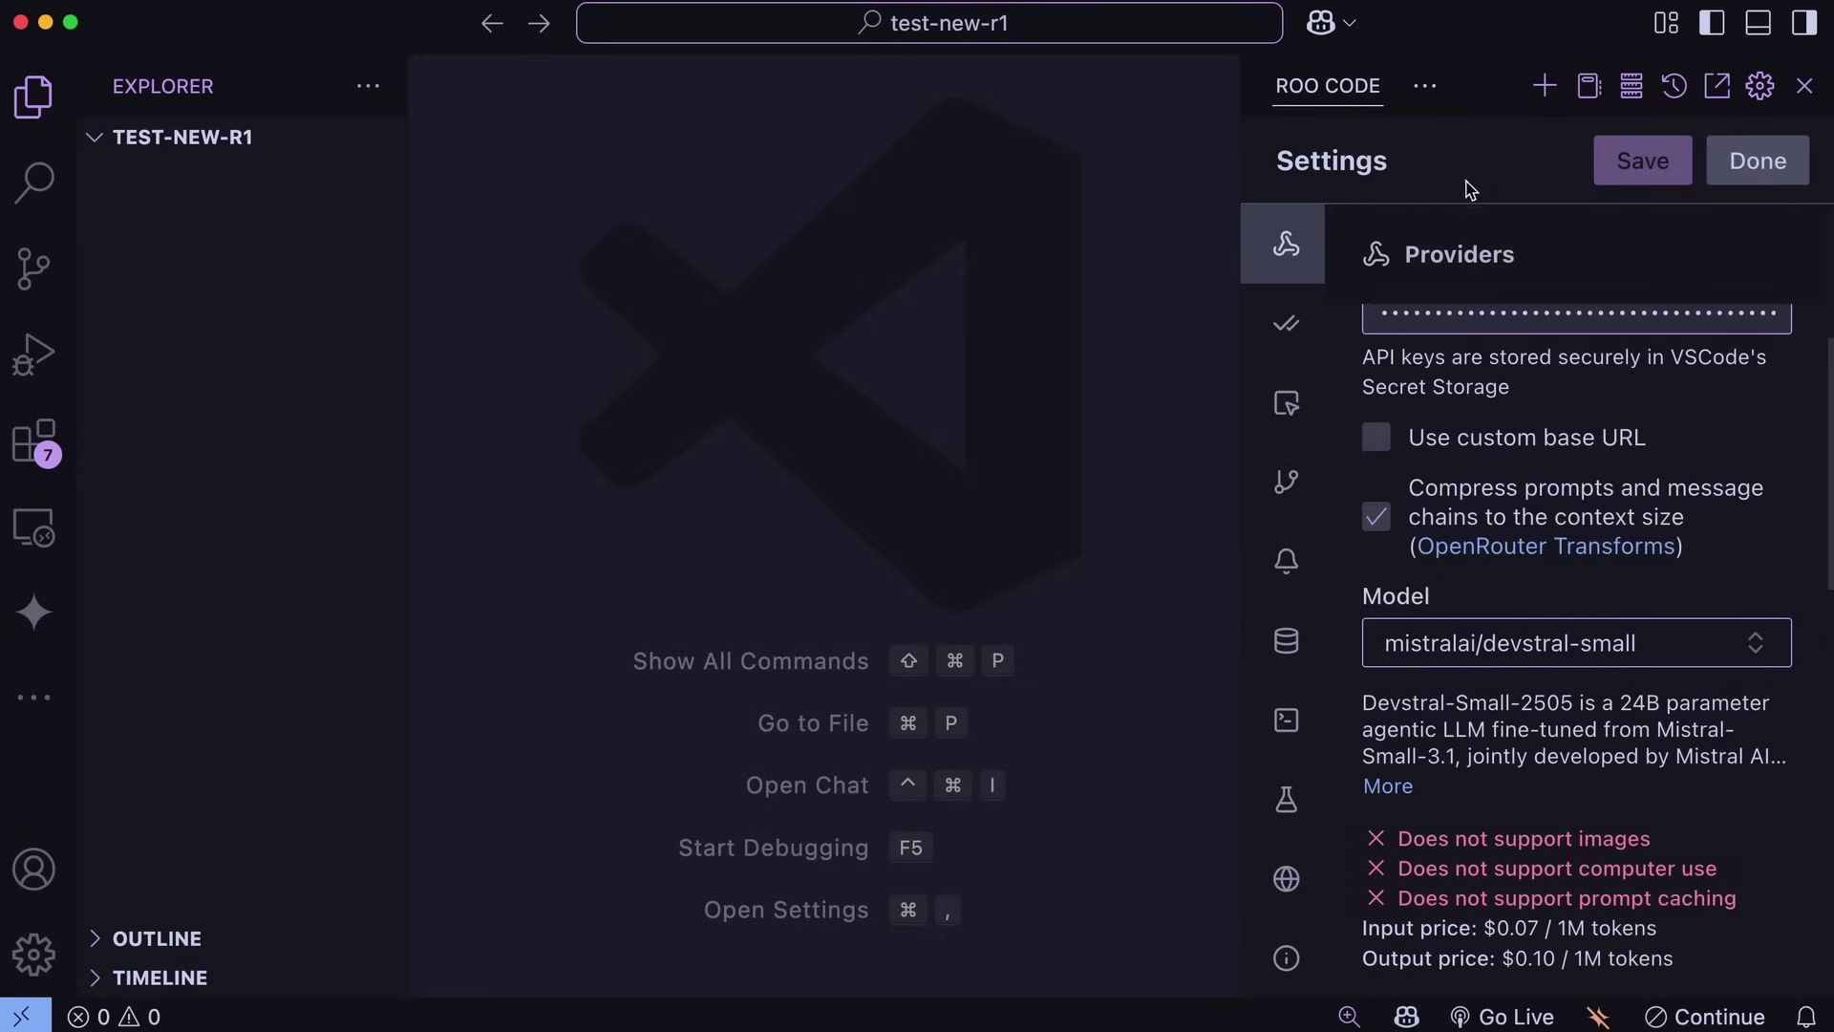
Switch the assistant sidebar from Cline to Kilo Code
left_click(1424, 88)
left_click(1466, 160)
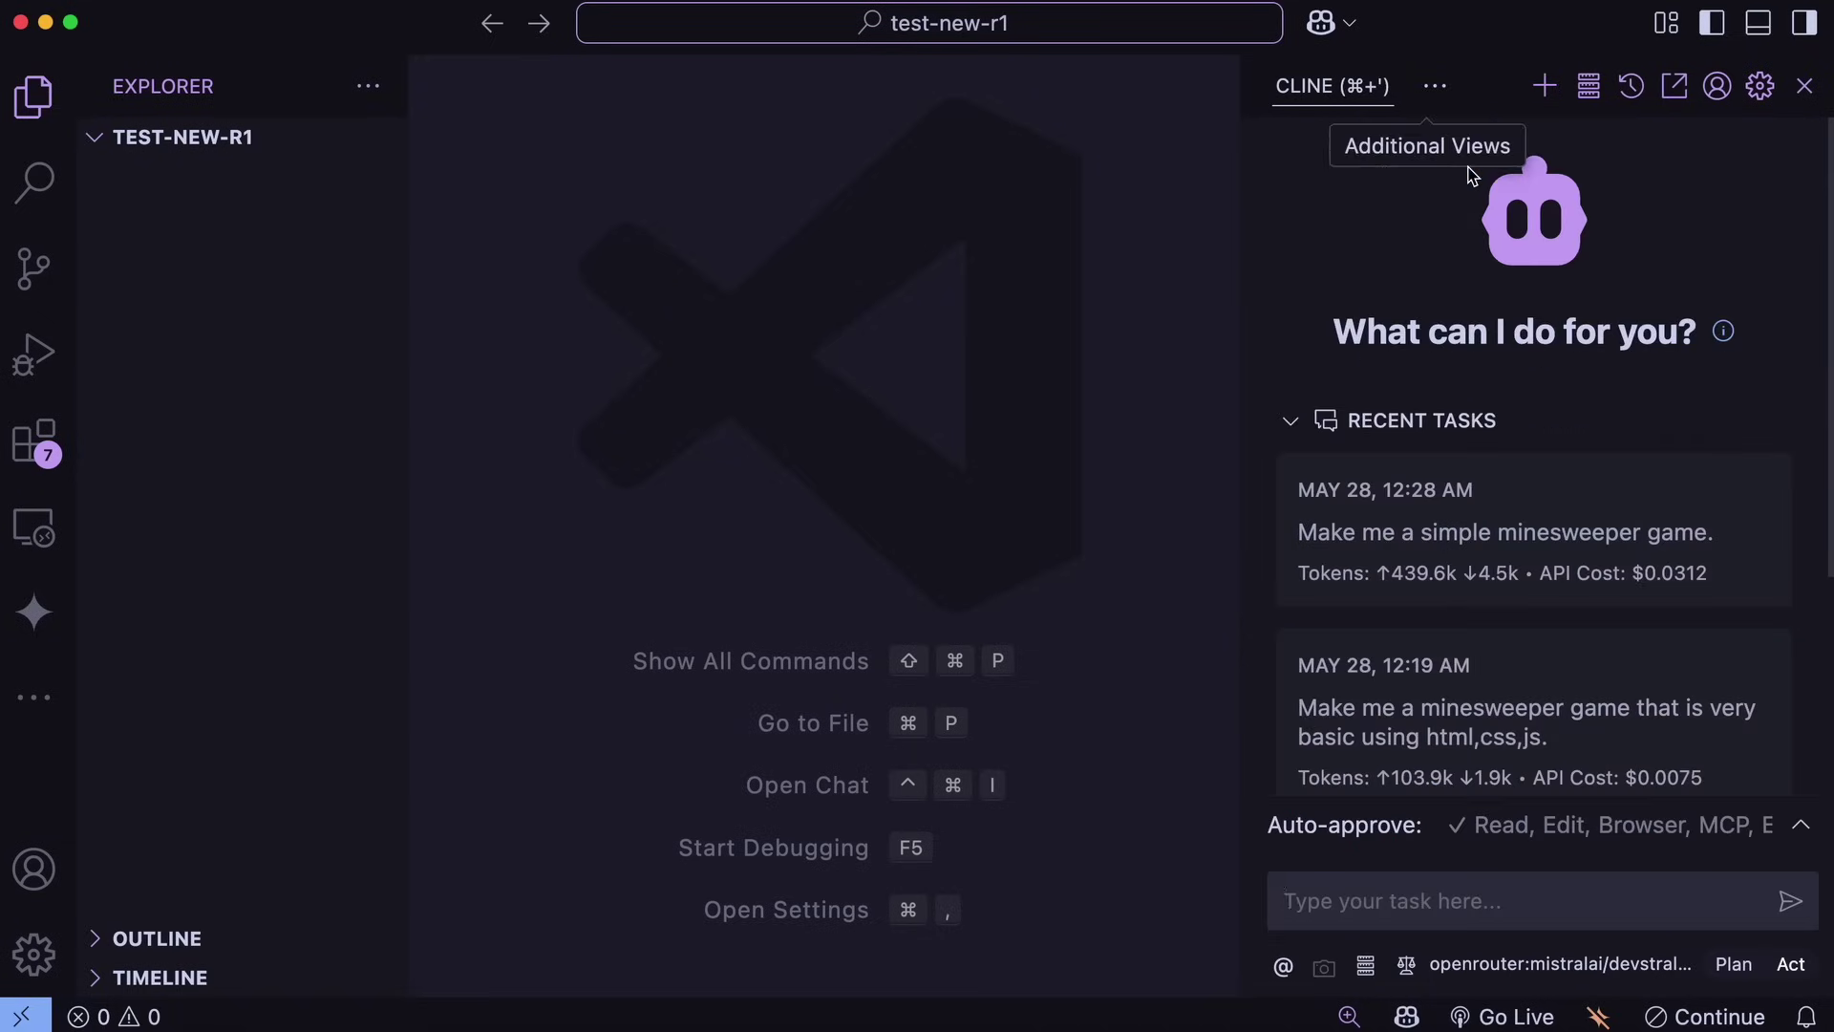
left_click(1430, 80)
left_click(1547, 212)
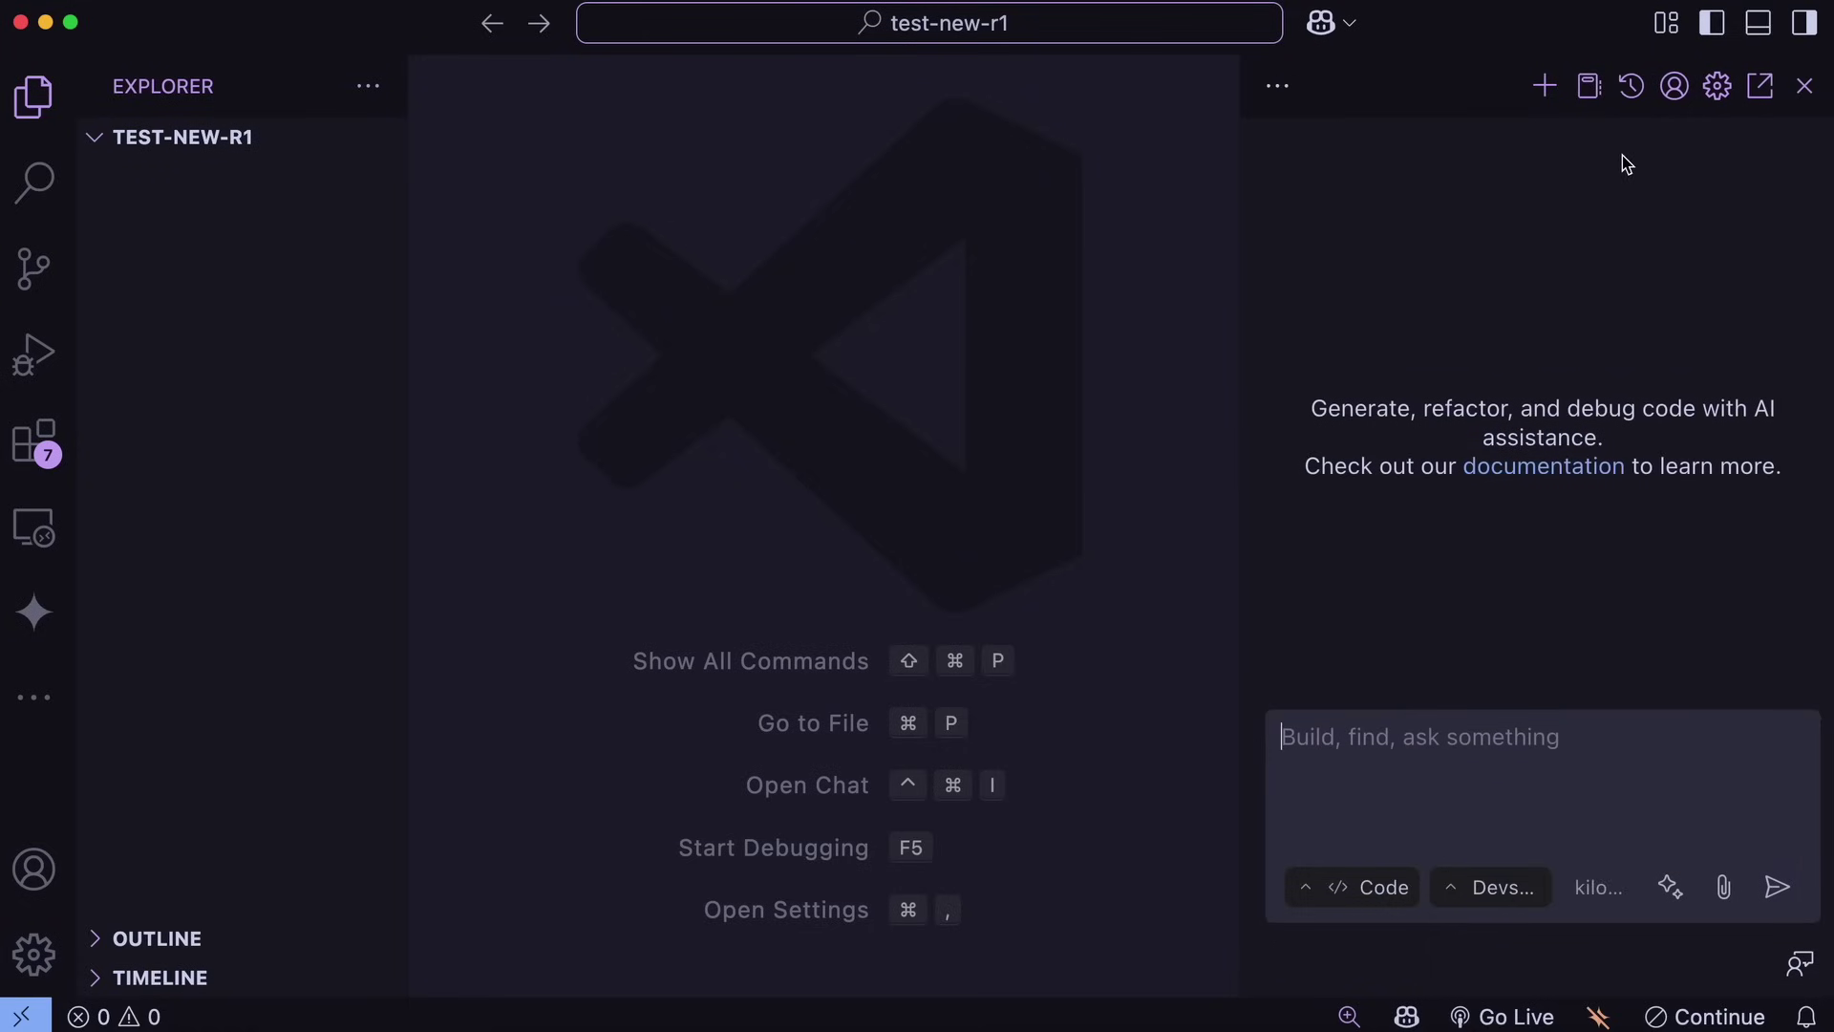
Set Kilo Code's model to deepseek-r1-0528 and save the settings
left_click(1717, 87)
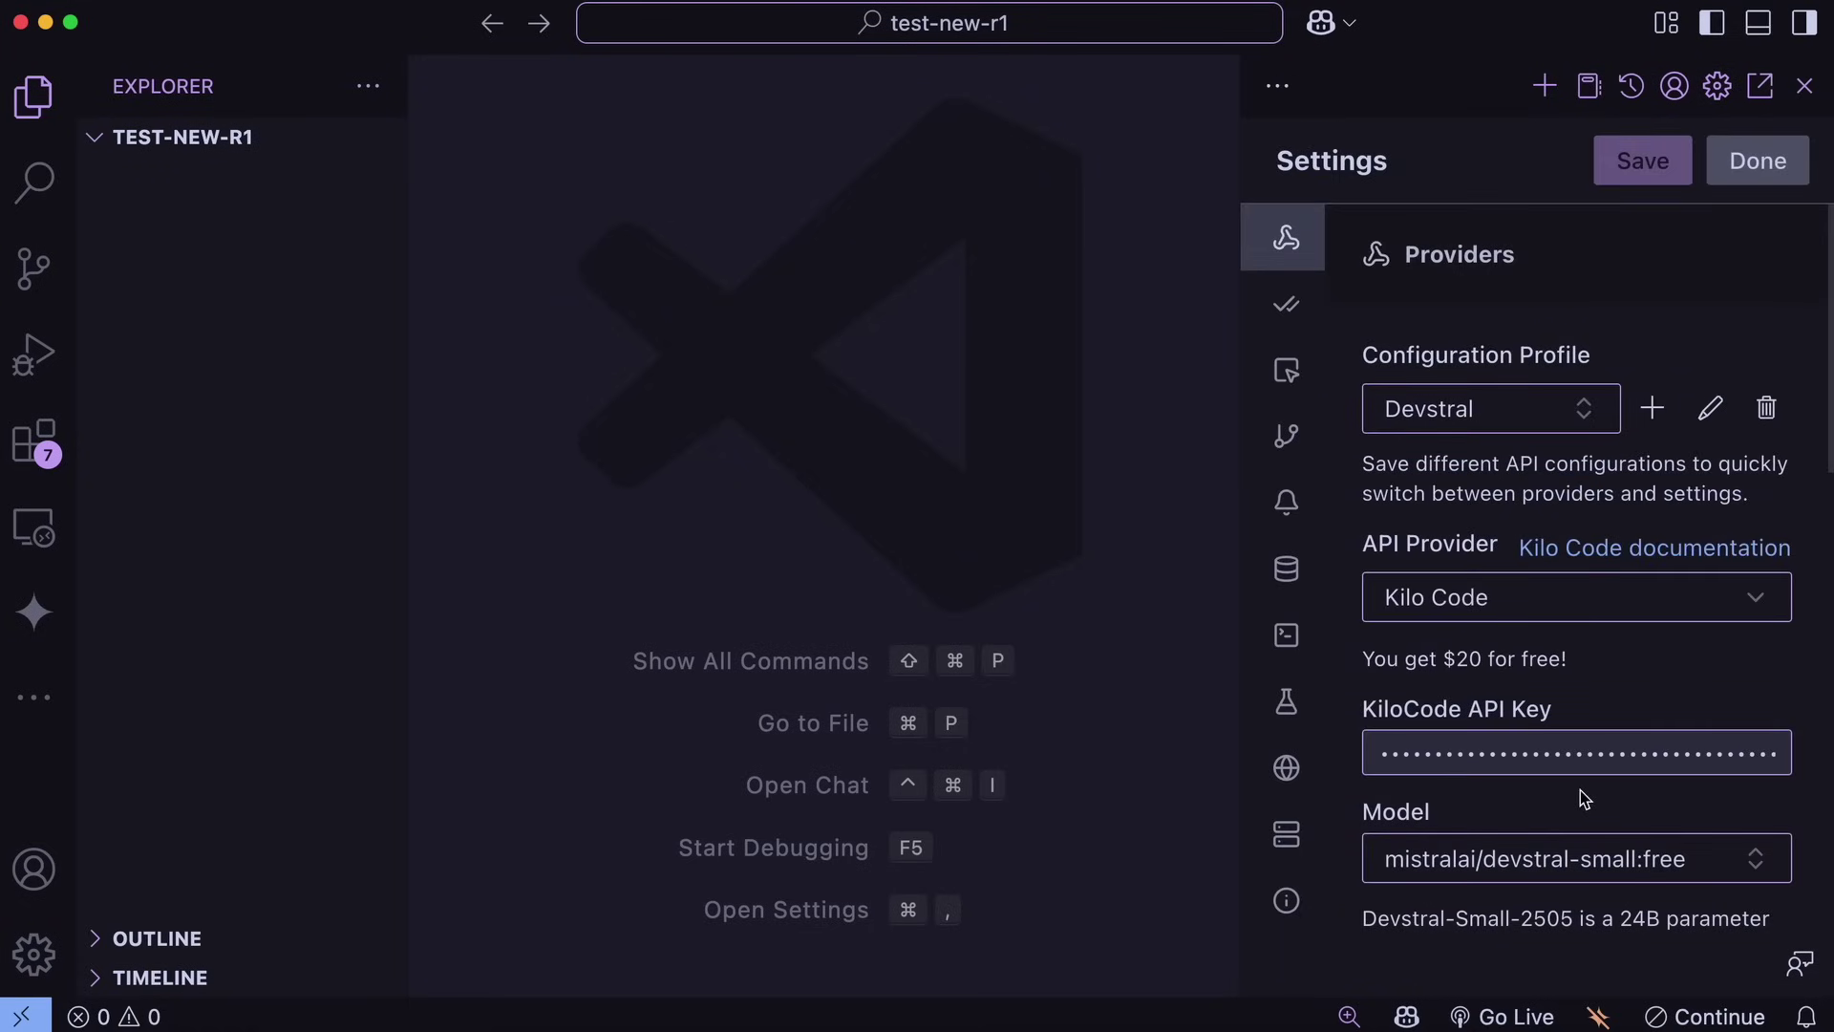
scroll(1580, 791, "down", 3)
left_click(1589, 712)
type("de")
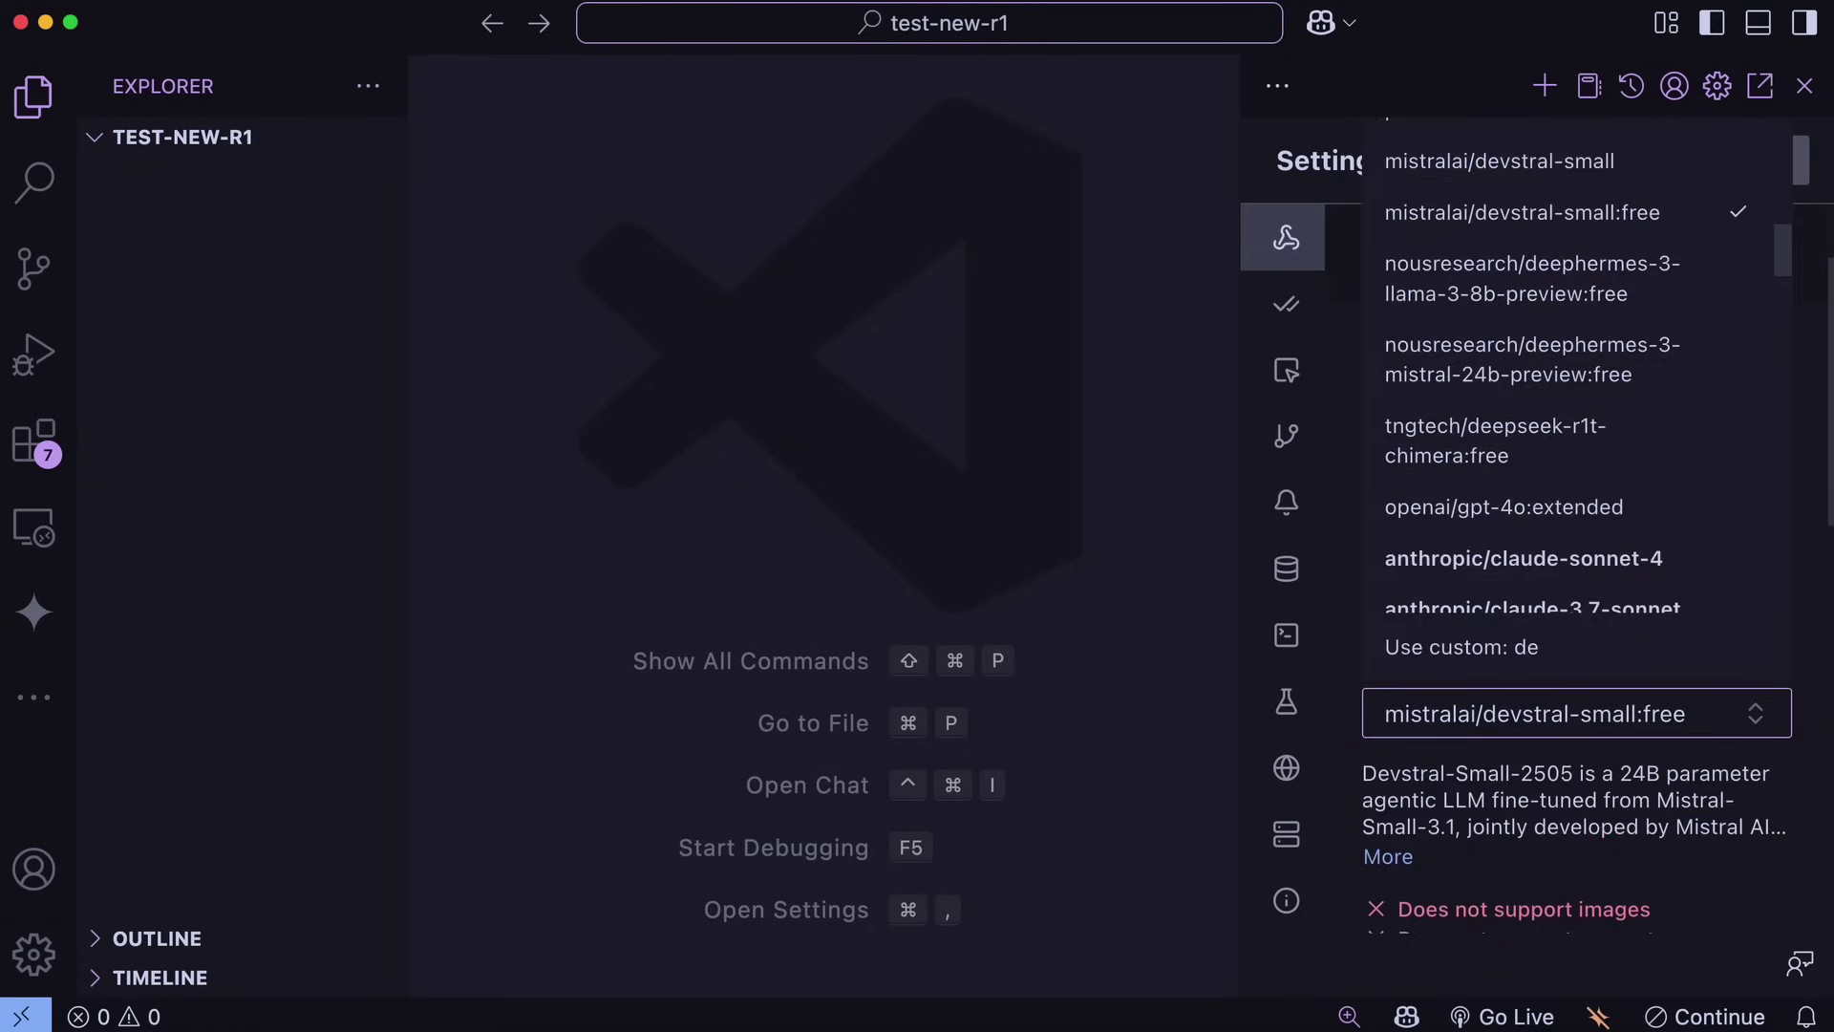
type("e")
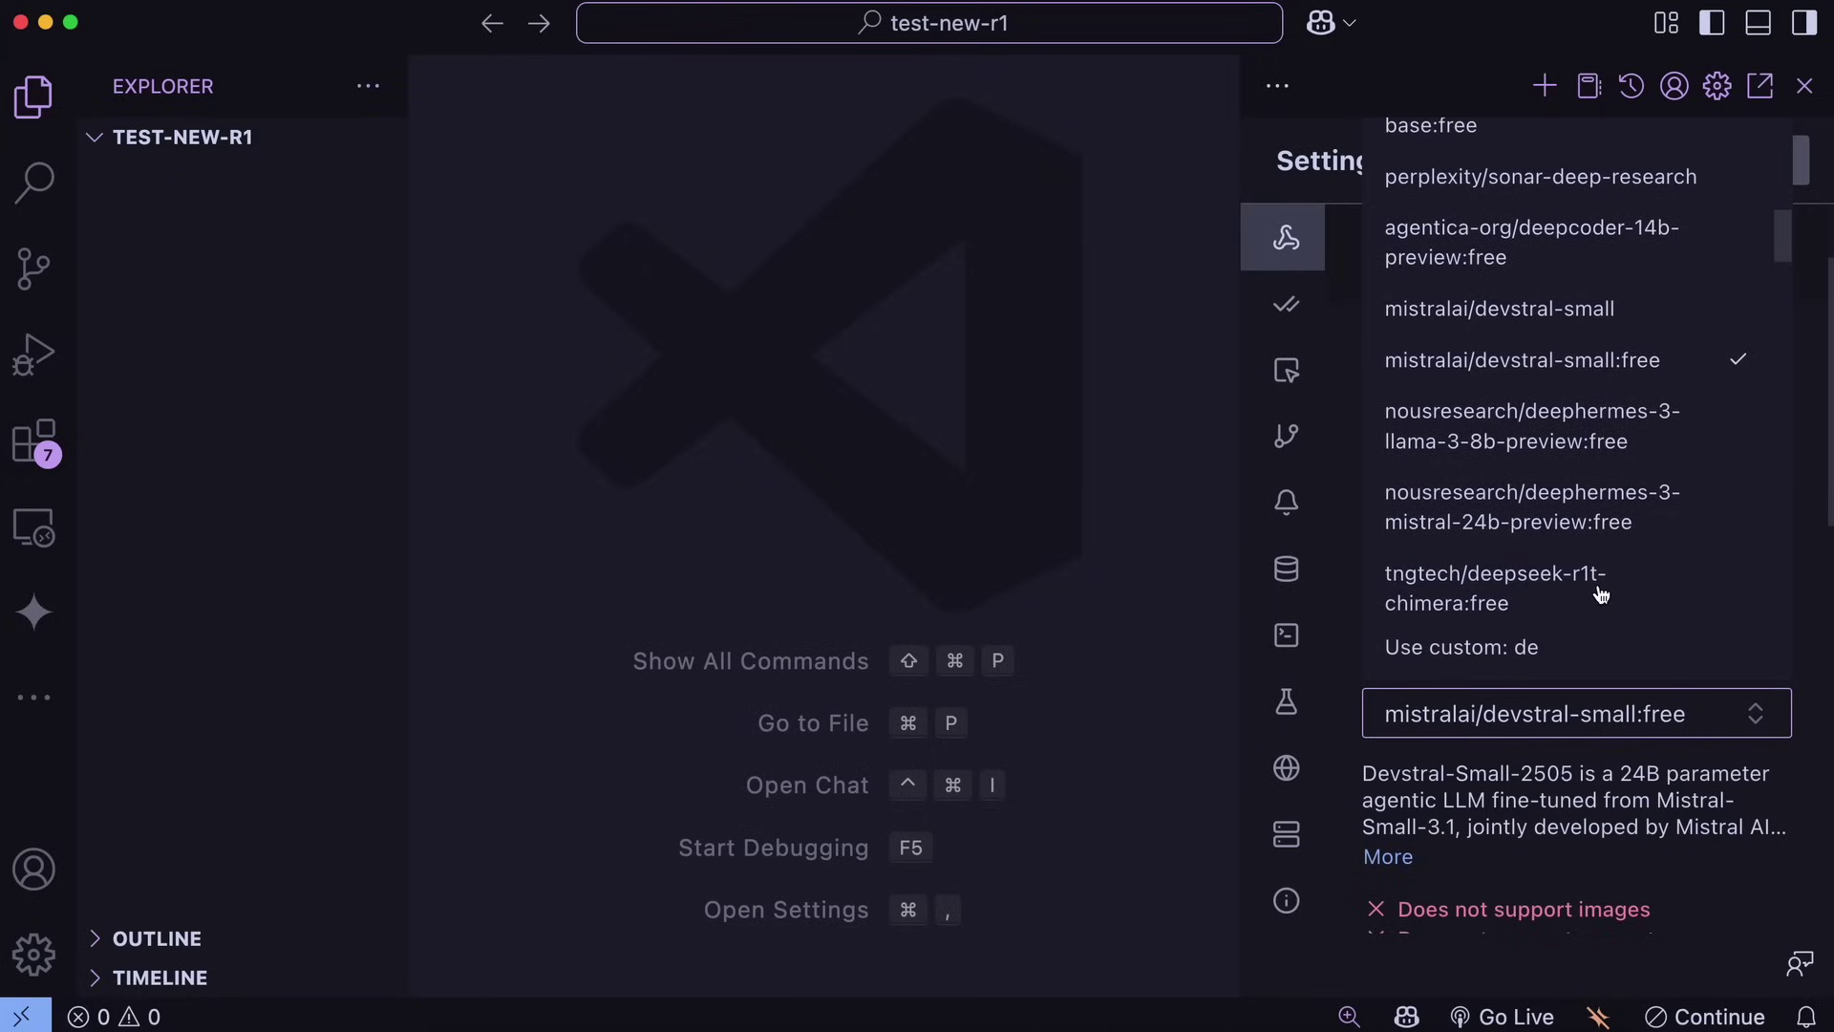
type("pse")
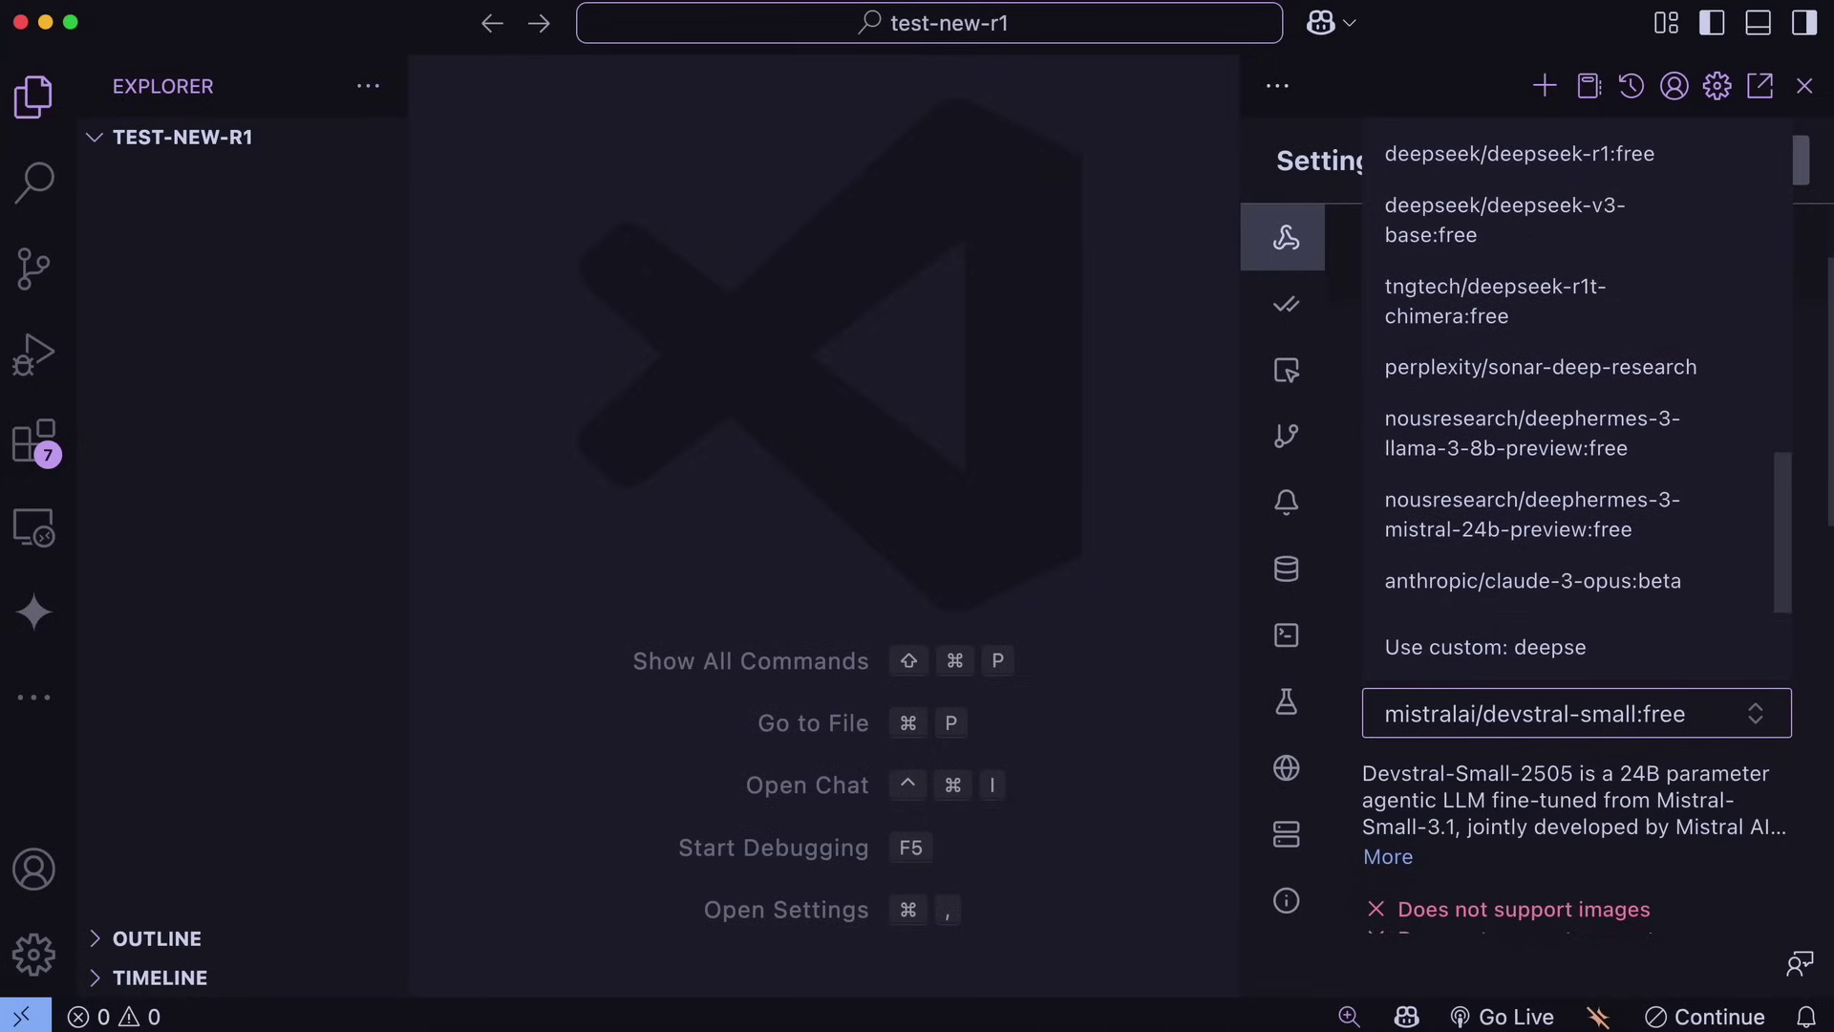
type("ek-r1")
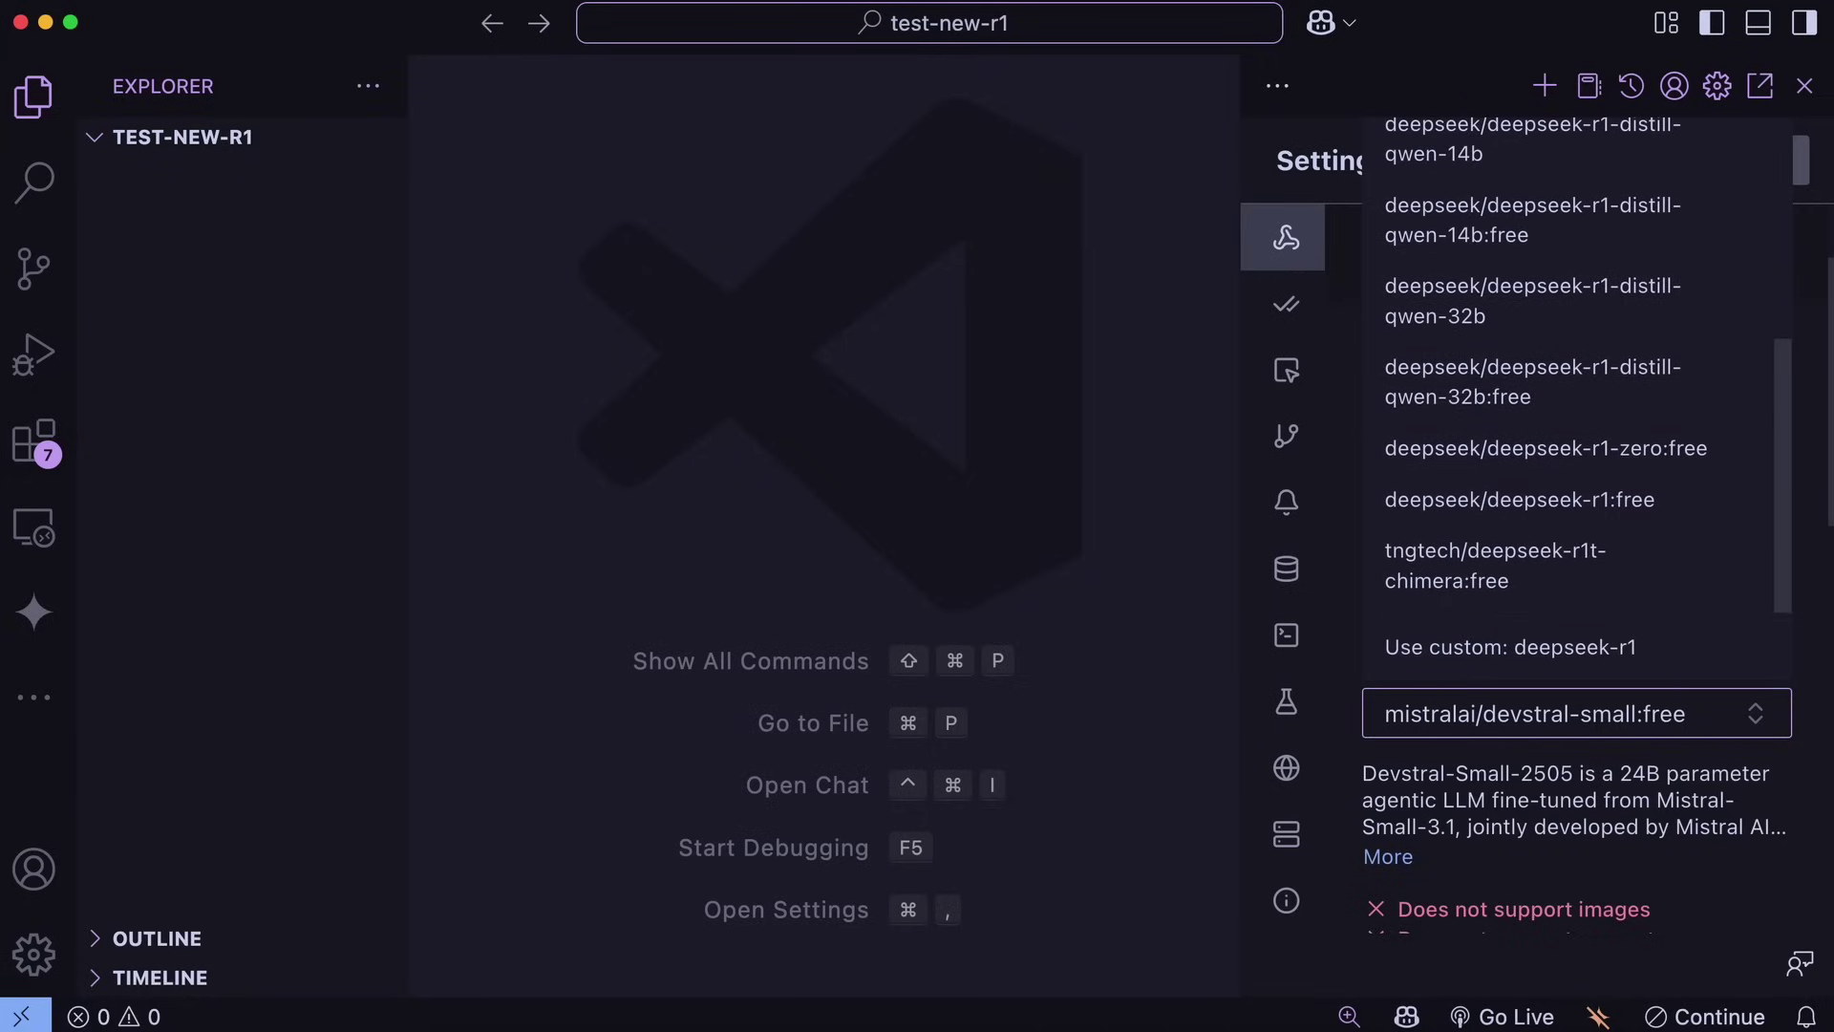
type("-05")
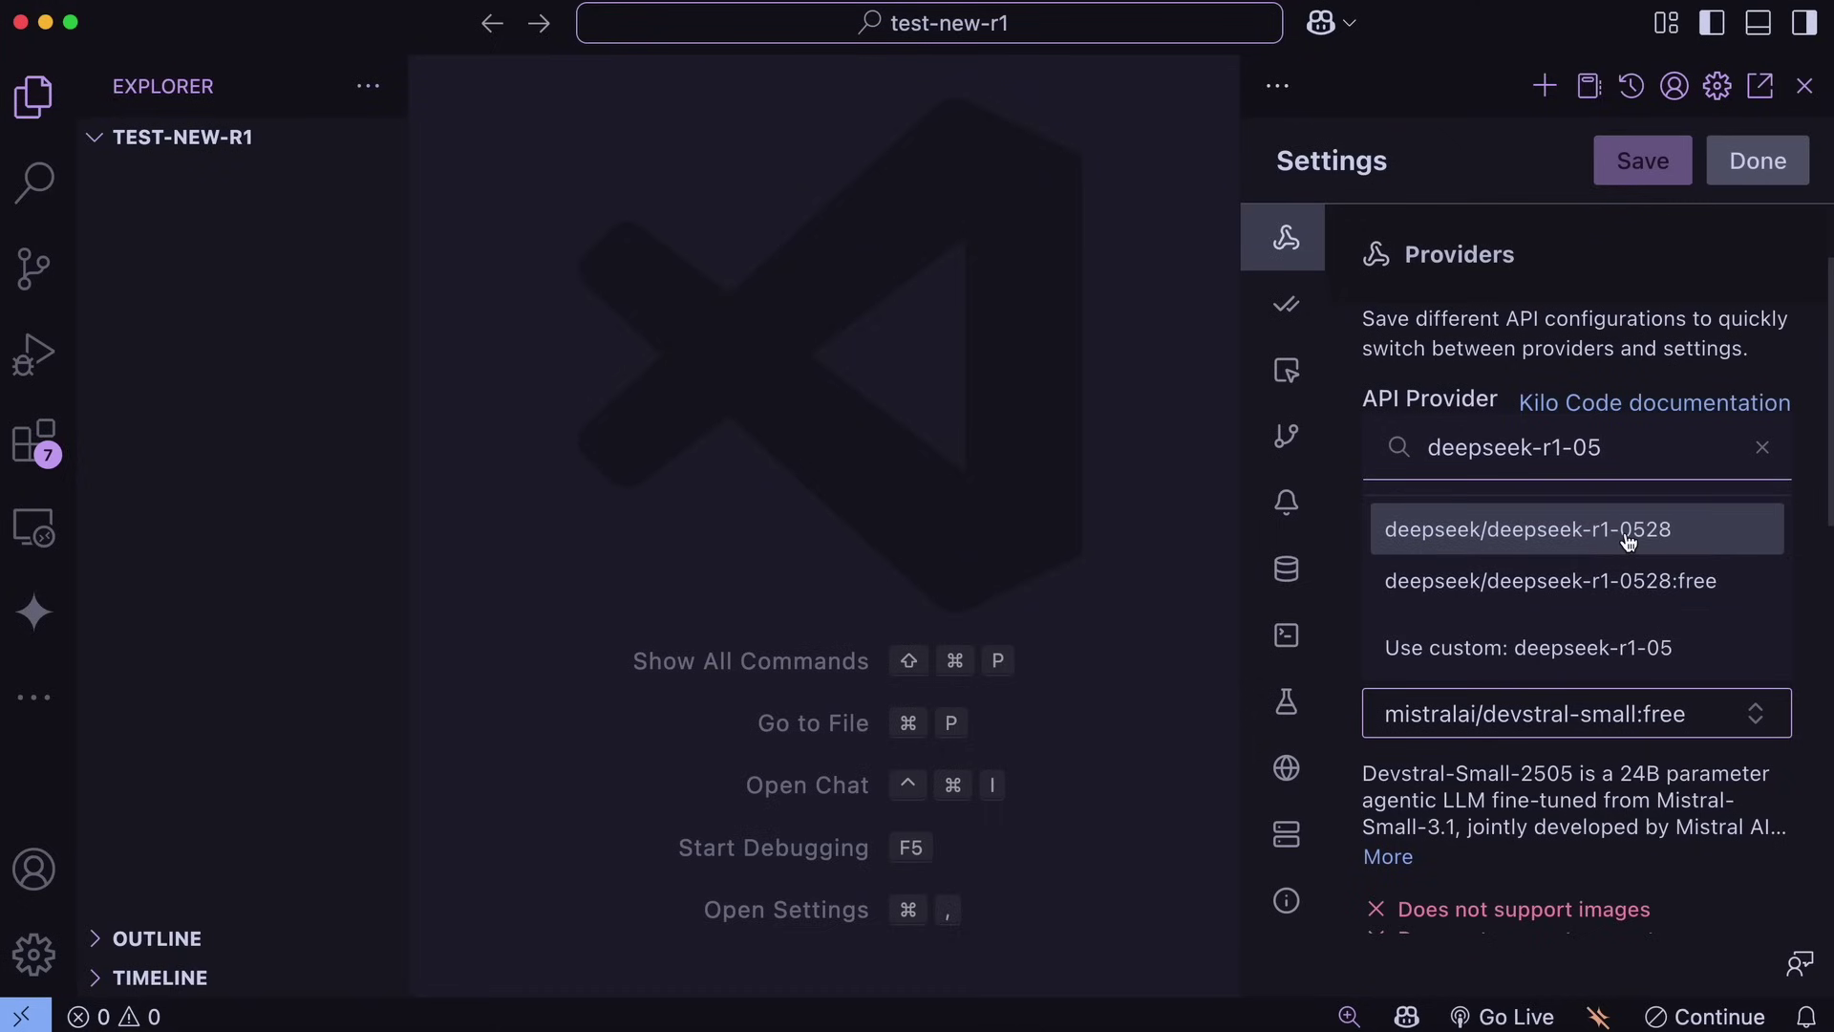
left_click(1603, 587)
left_click(1652, 177)
left_click(1734, 168)
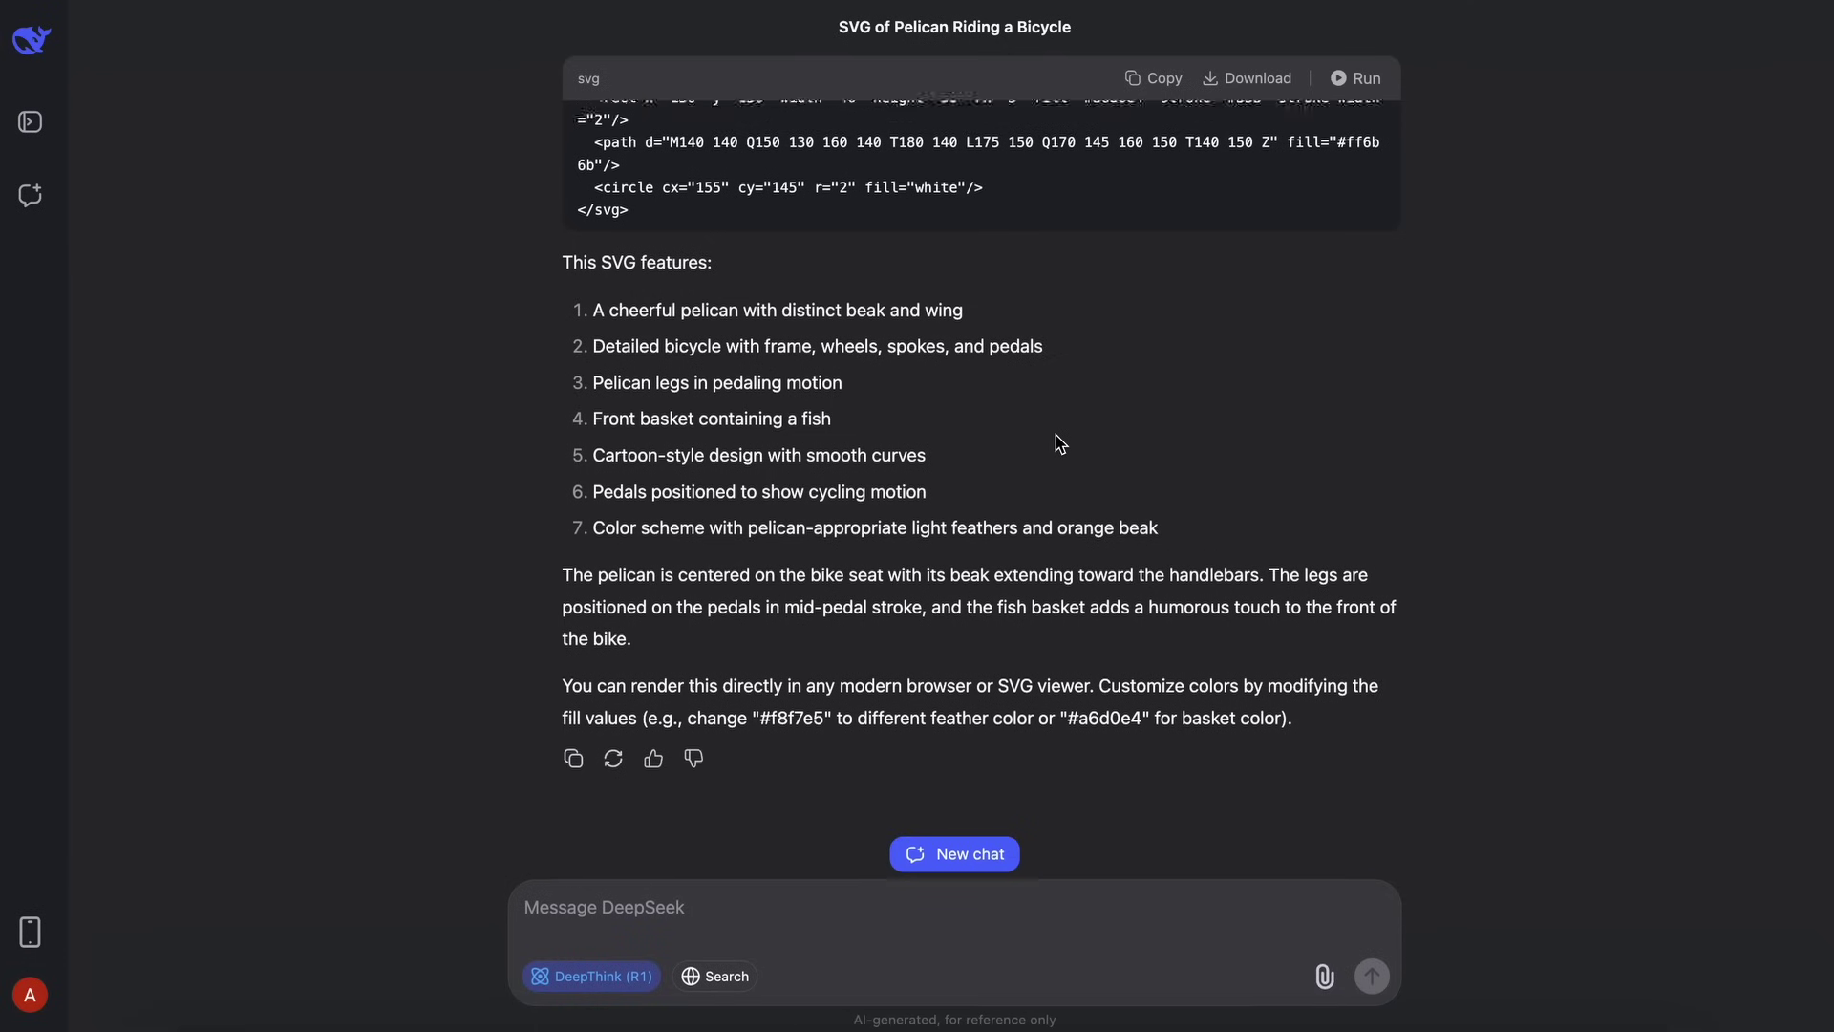
Run the SVG code block to preview the pelican riding a bicycle beside its code
scroll(1056, 434, "up", 5)
left_click(1354, 81)
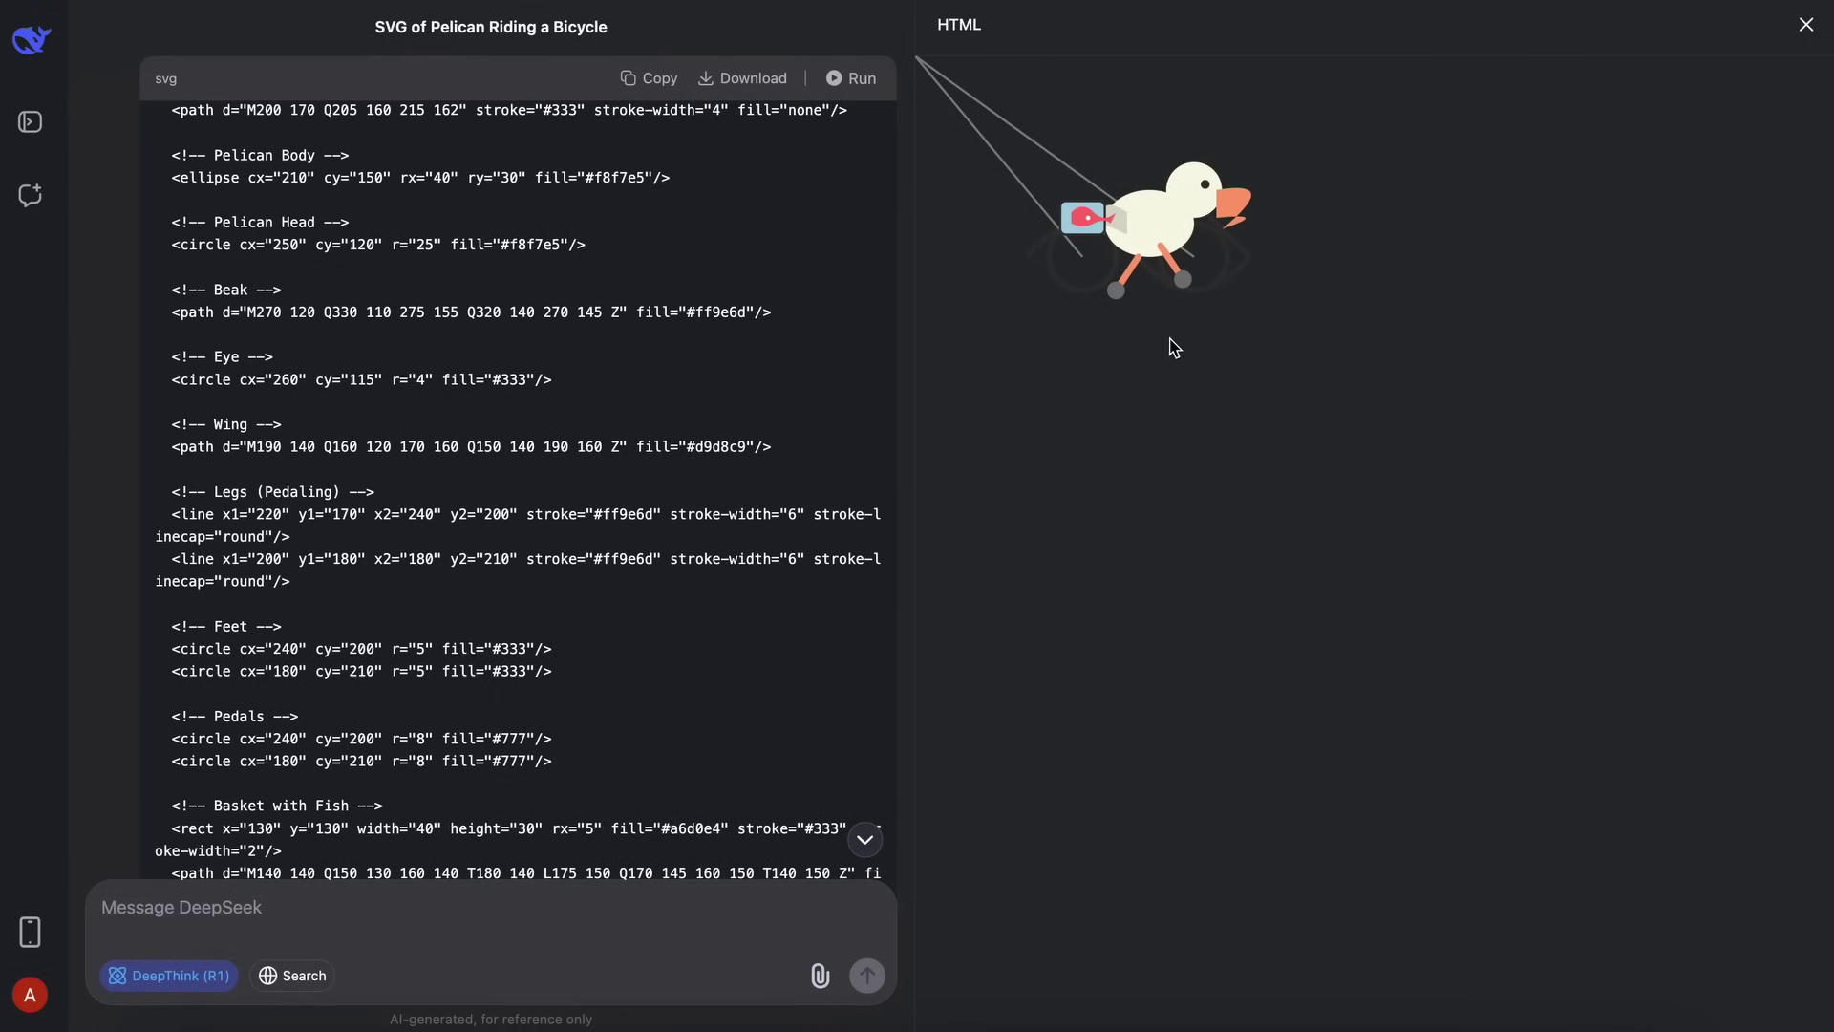
scroll(597, 435, "up", 10)
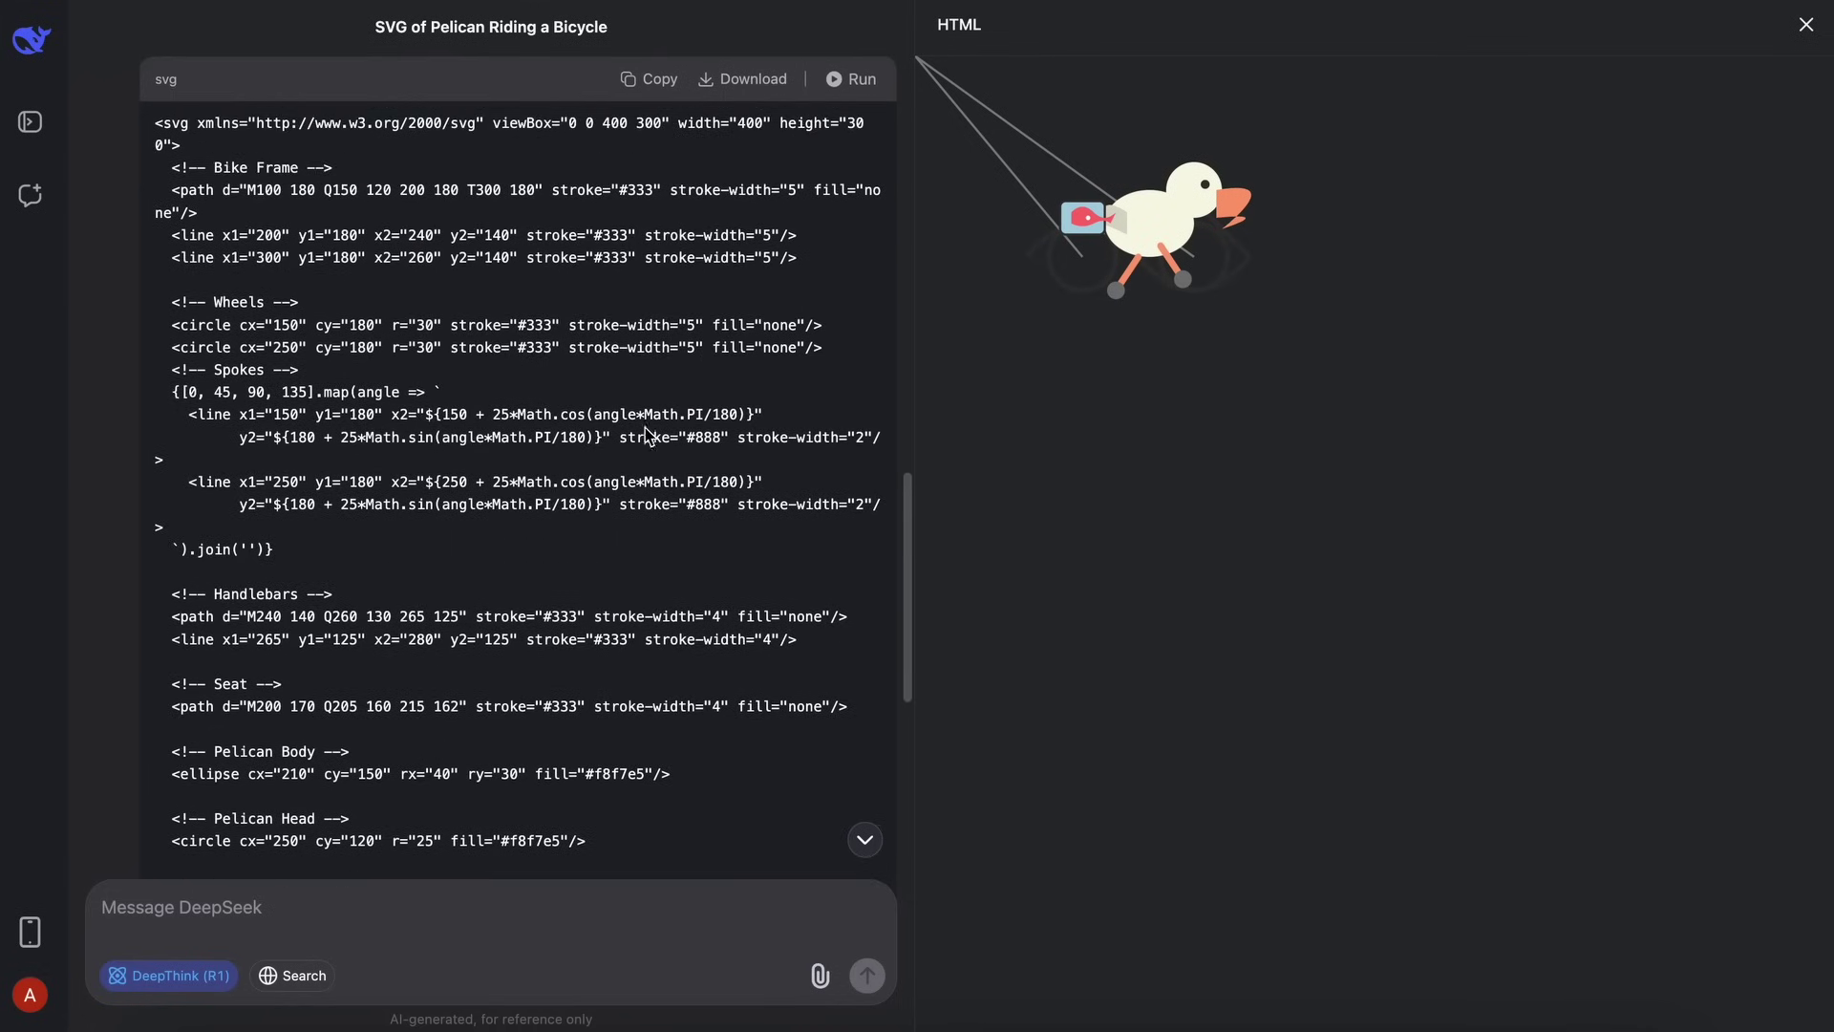
scroll(747, 435, "up", 2)
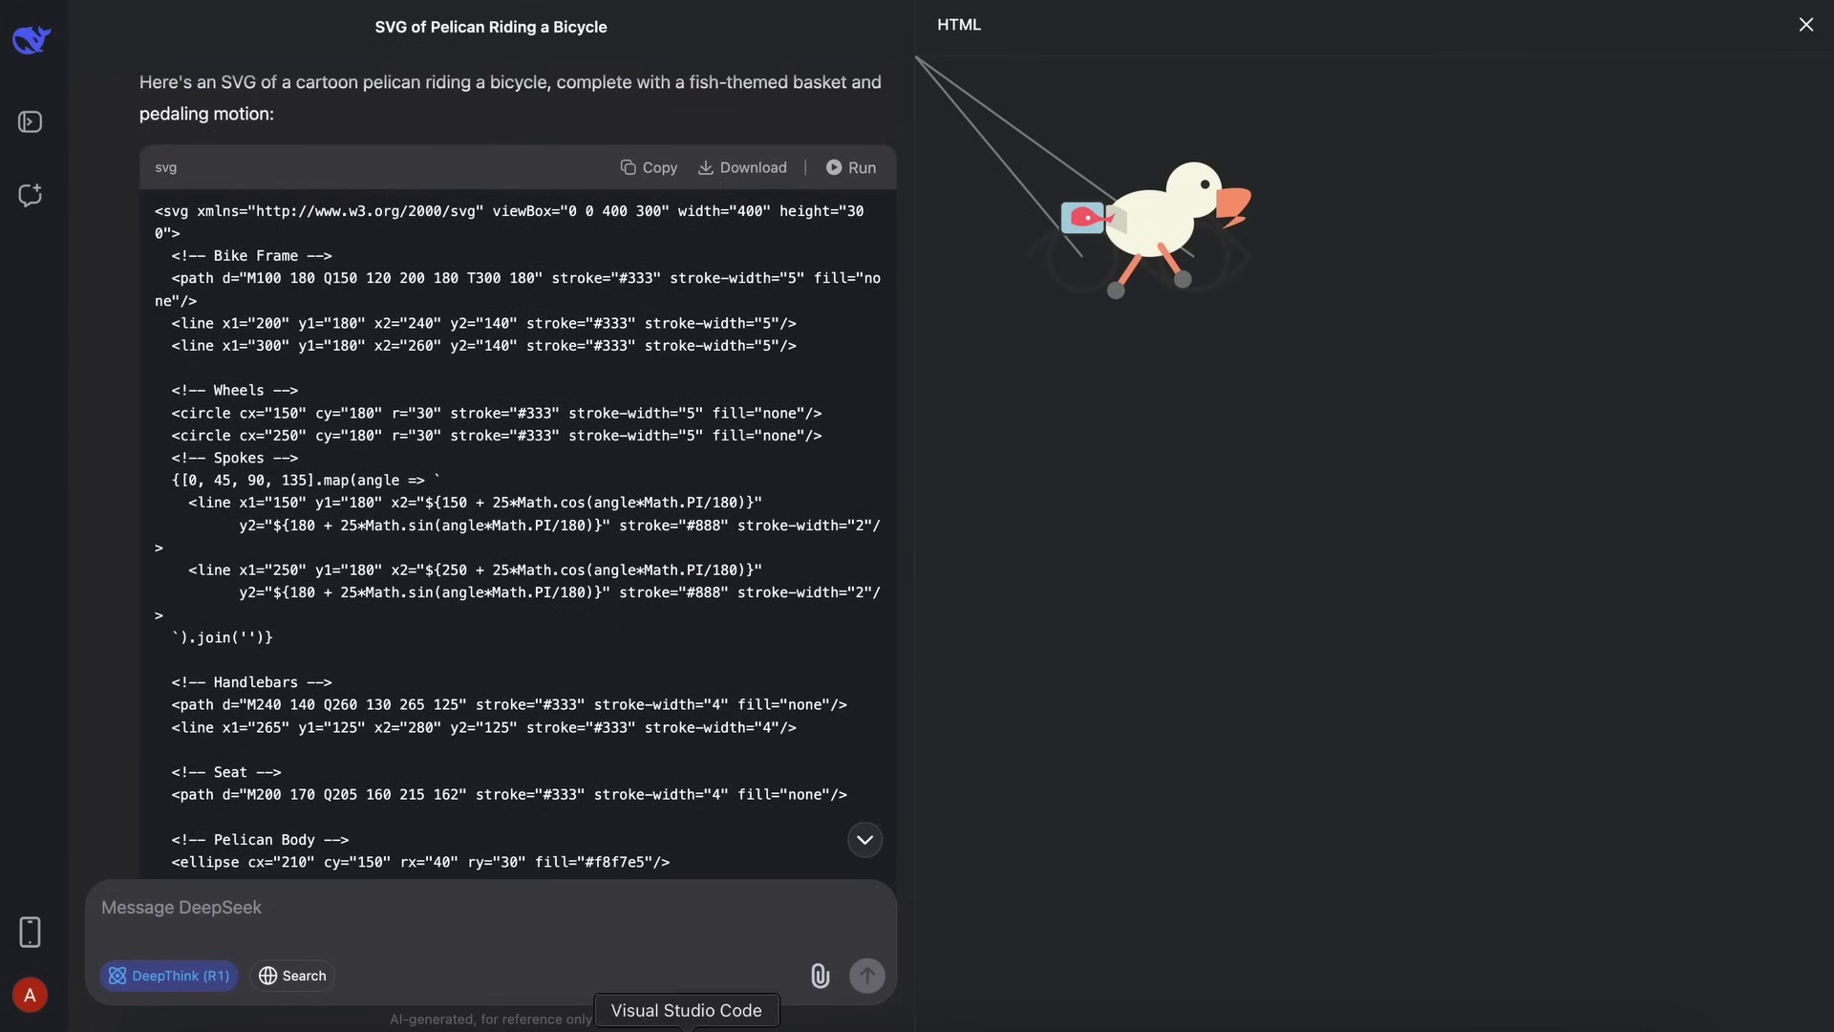
left_click(697, 986)
Send Kilo Code the prompt 'A good looking landing page' and review the generated index.html, style.css, script.js
type("A ")
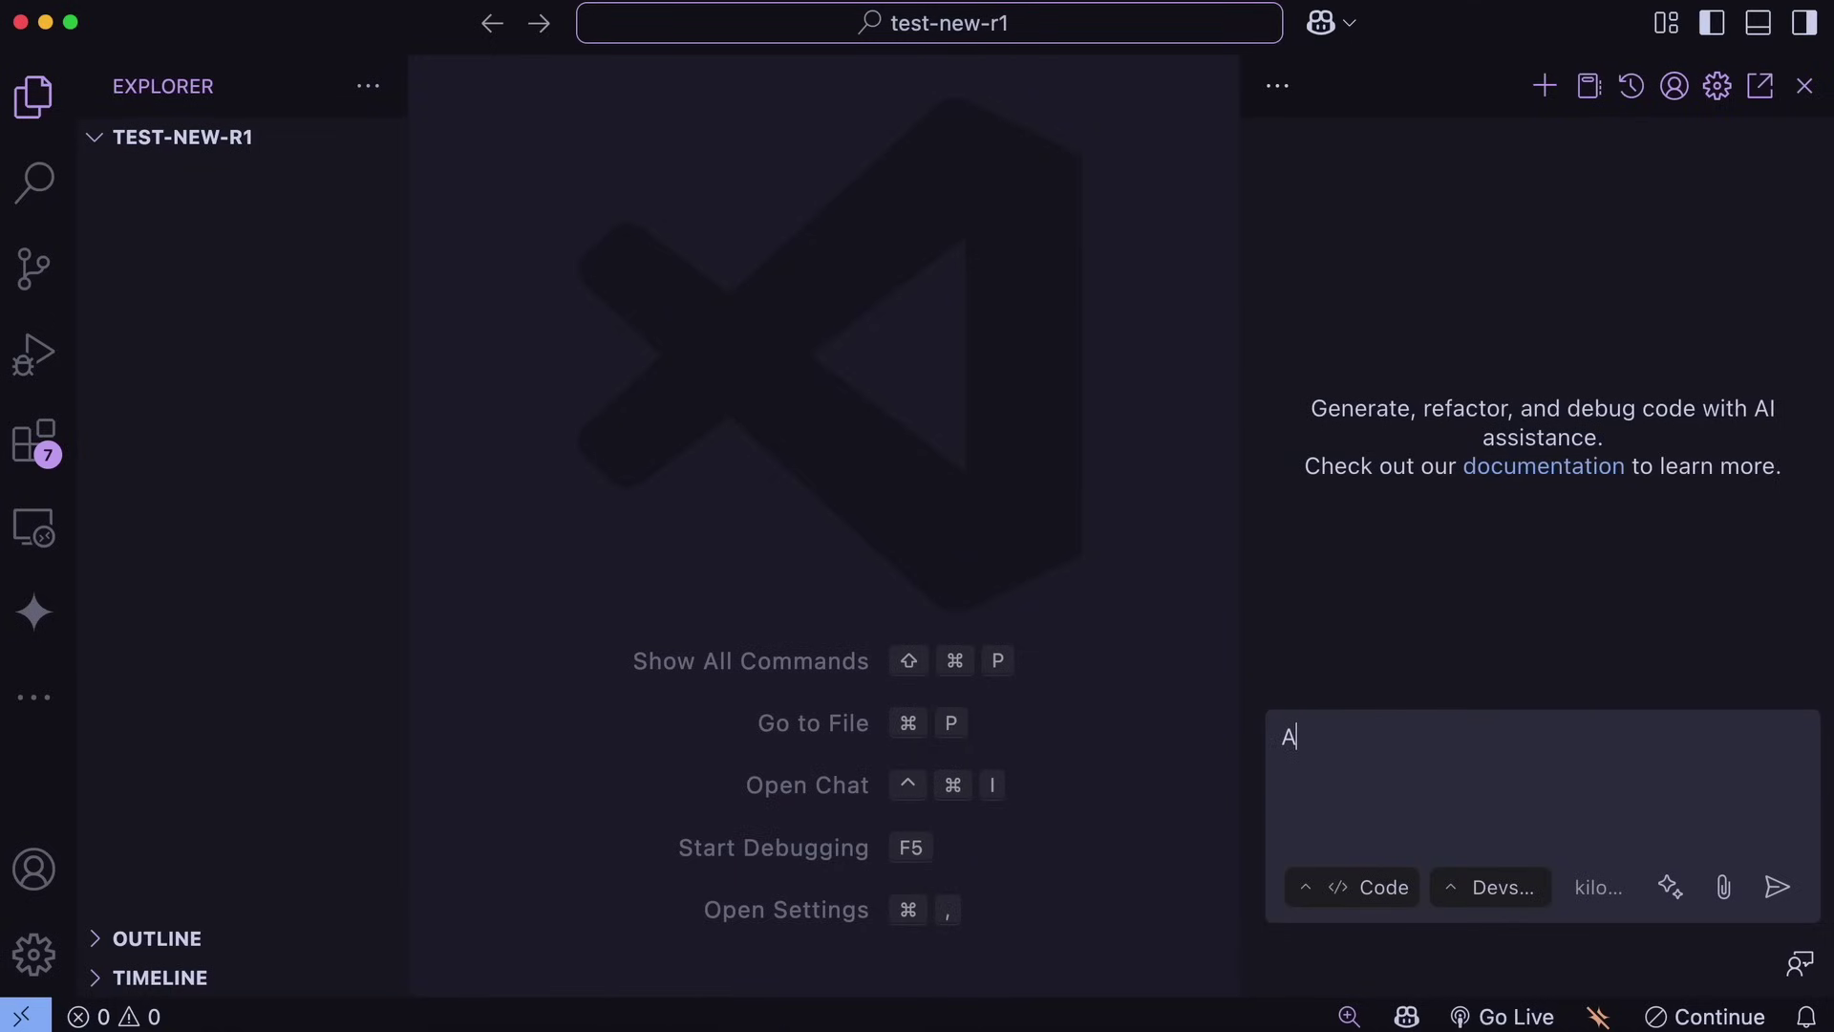
type("good looking web page.")
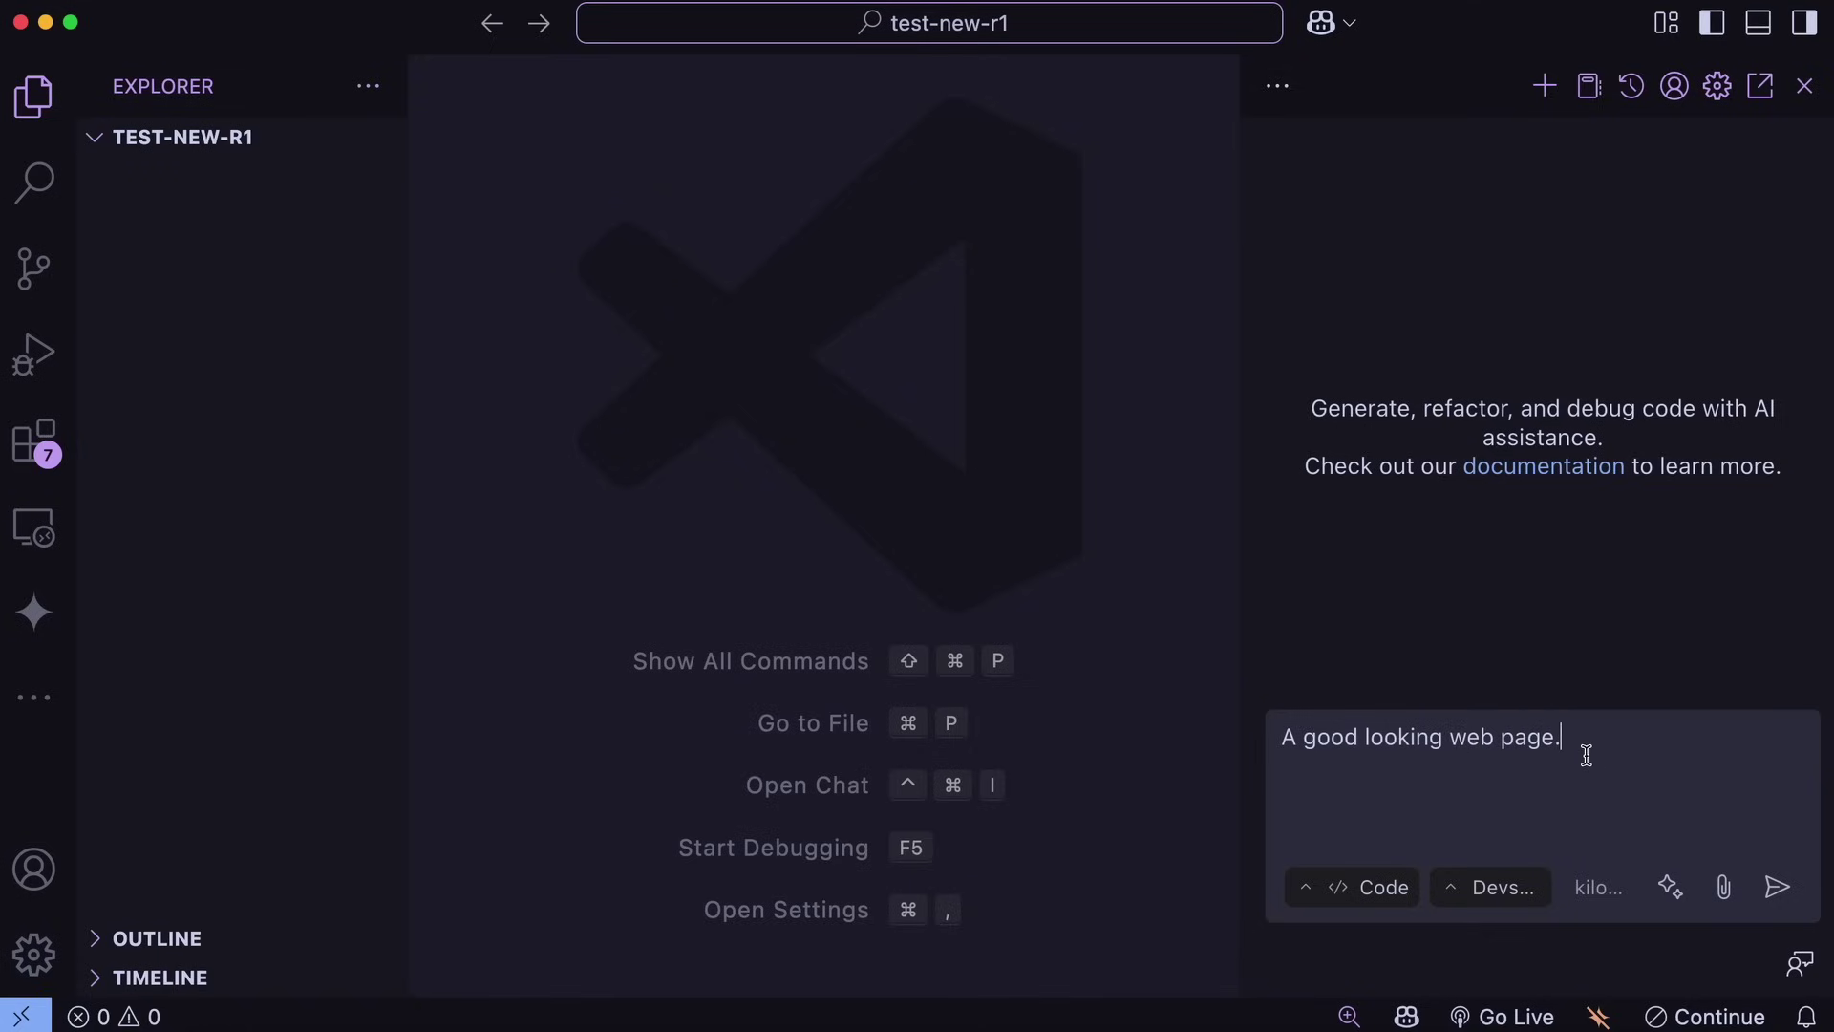
double_click(1452, 744)
type("landing")
key("Return")
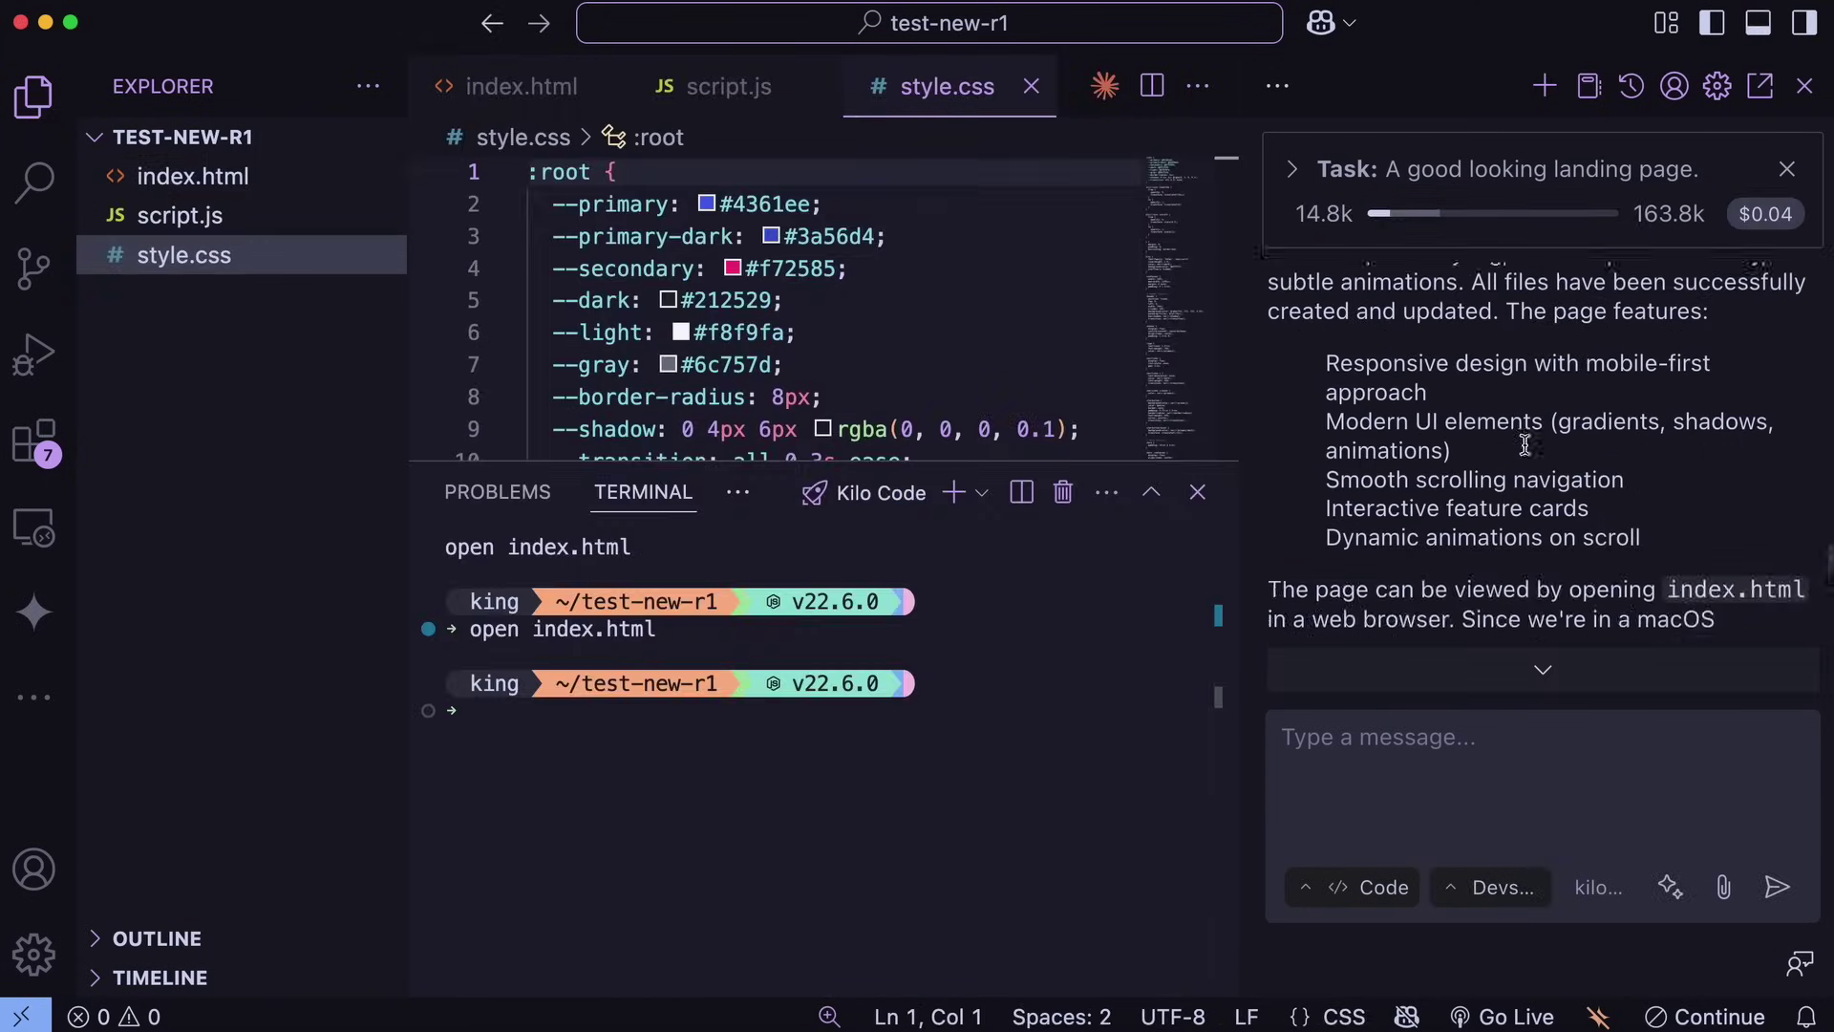
scroll(1544, 375, "up", 5)
scroll(1545, 376, "up", 5)
scroll(1509, 429, "down", 15)
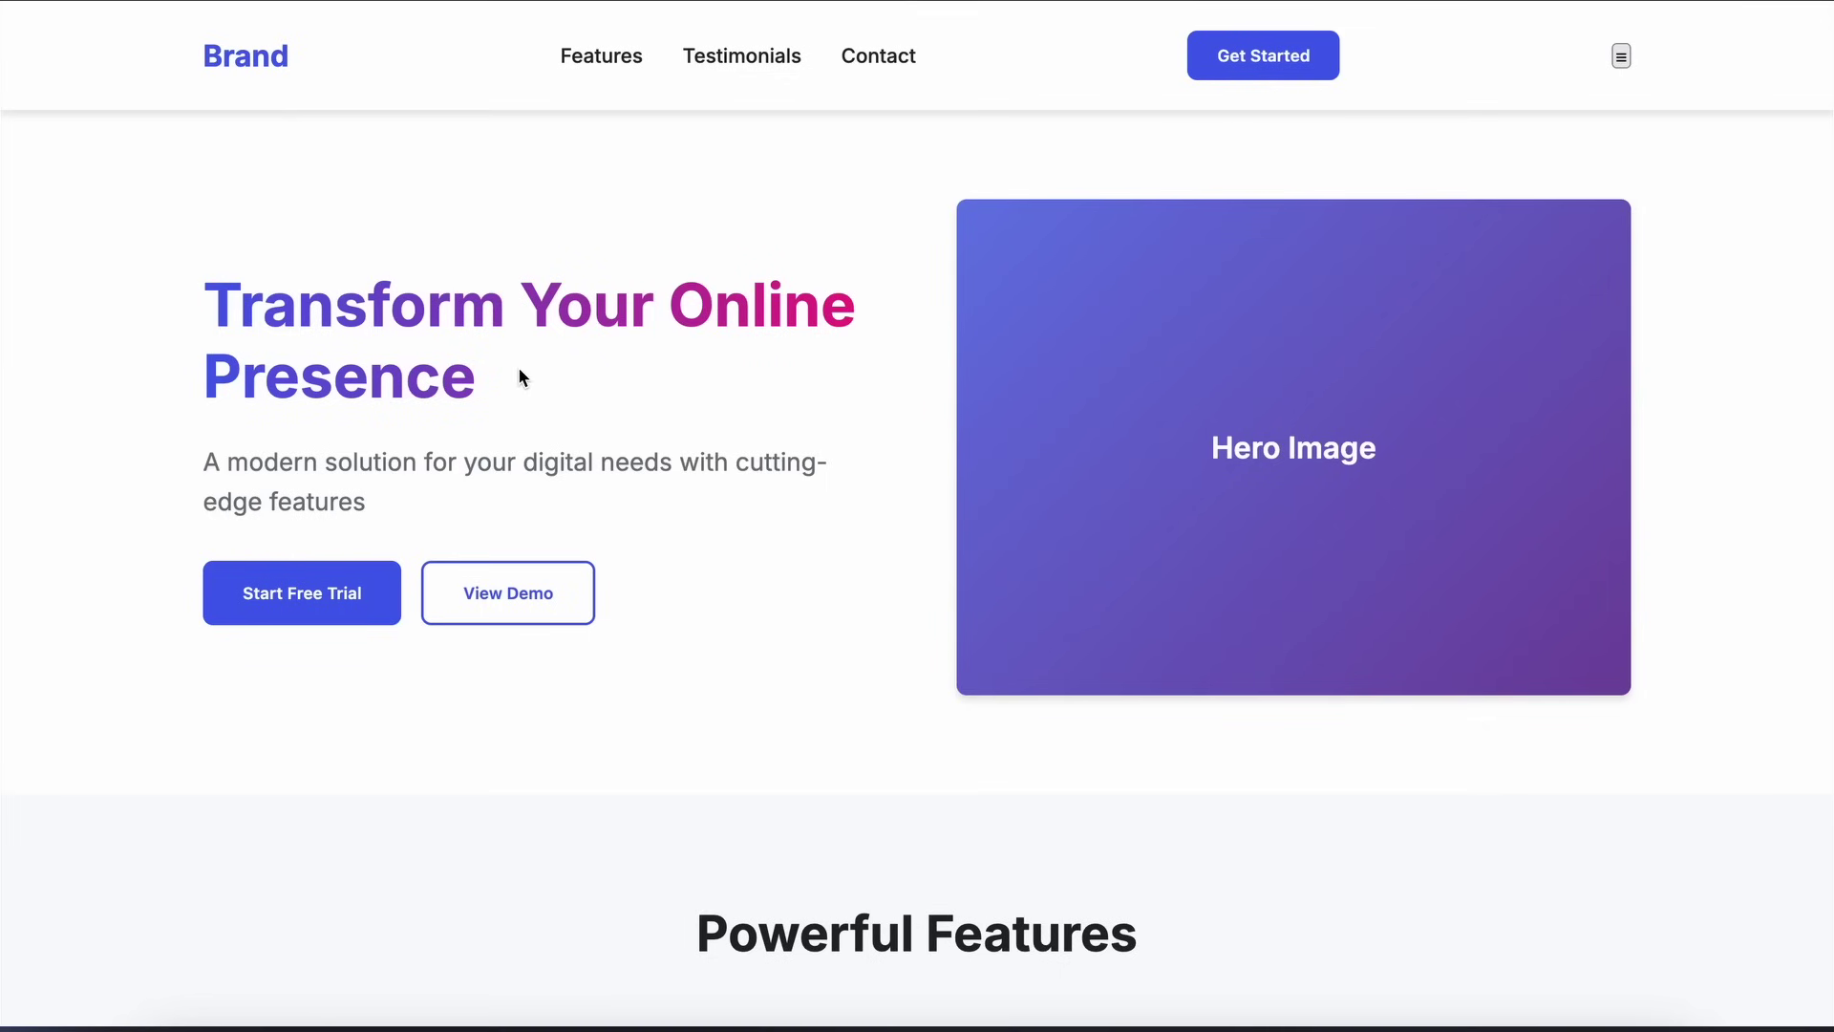
Scroll through the generated landing page and jump to a section from its header navigation
scroll(518, 369, "down", 8)
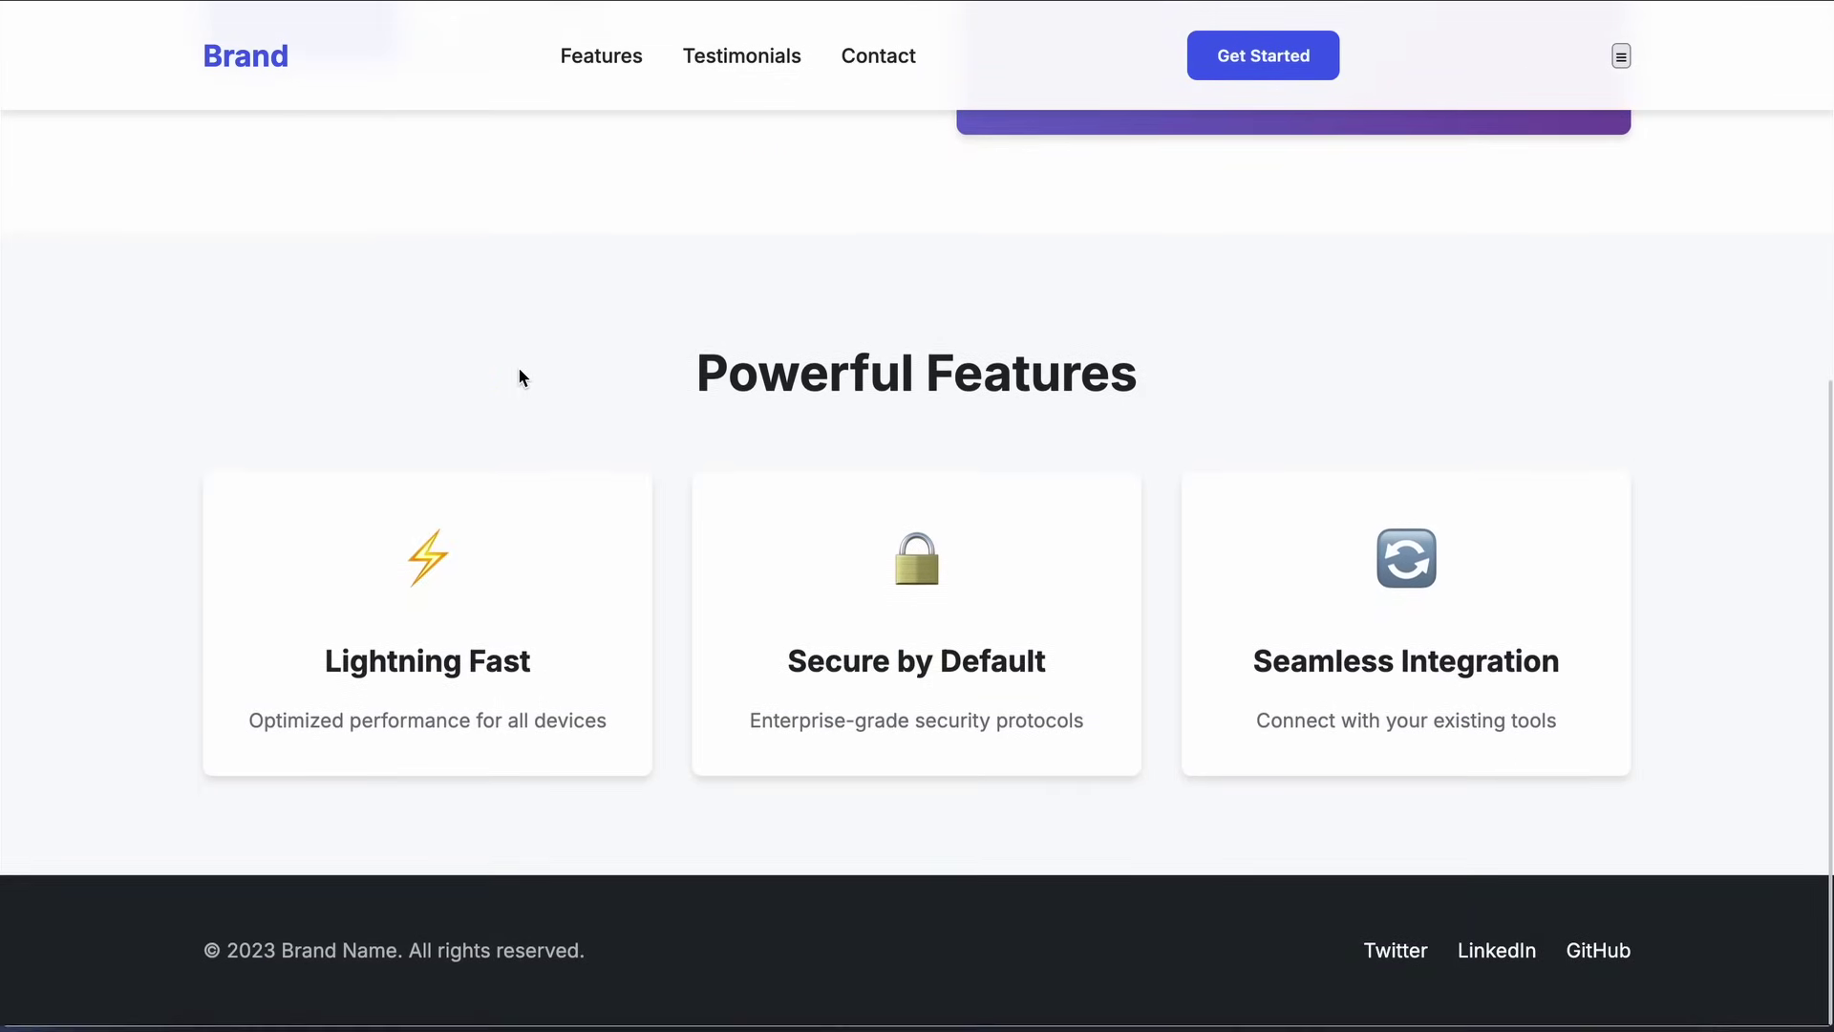
scroll(519, 376, "up", 8)
left_click(593, 57)
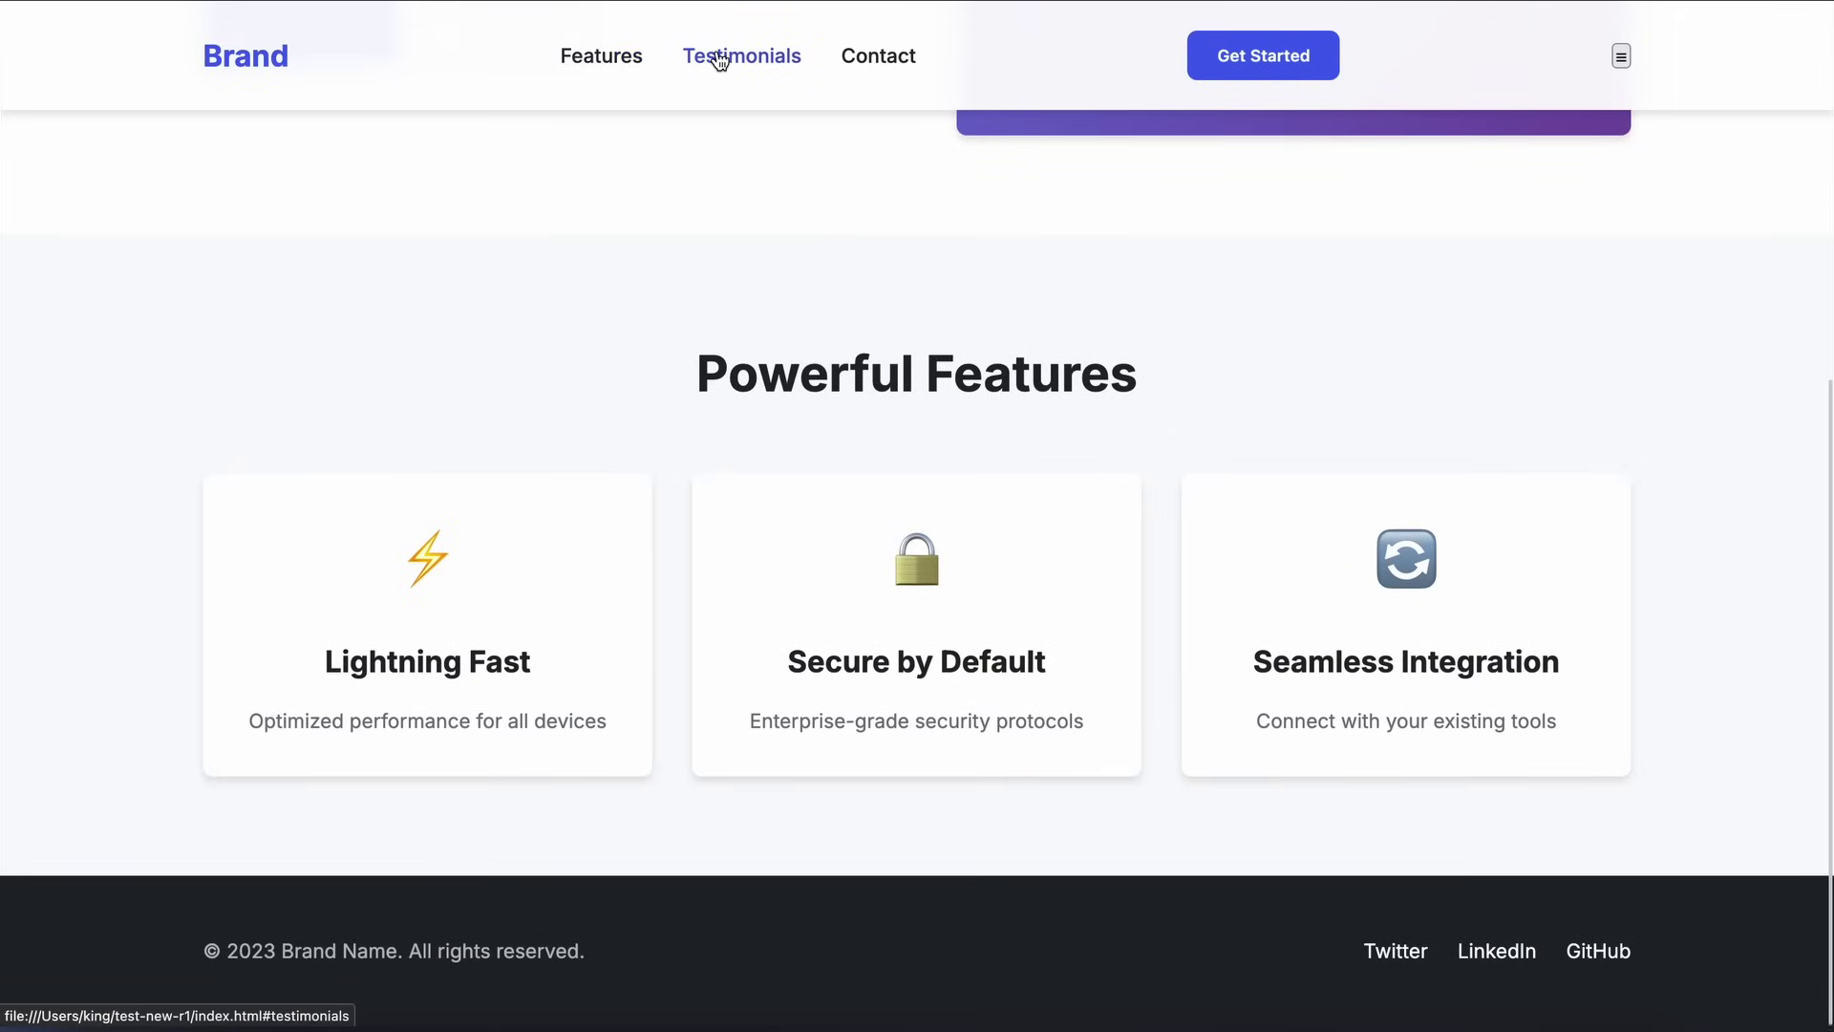
scroll(849, 296, "up", 6)
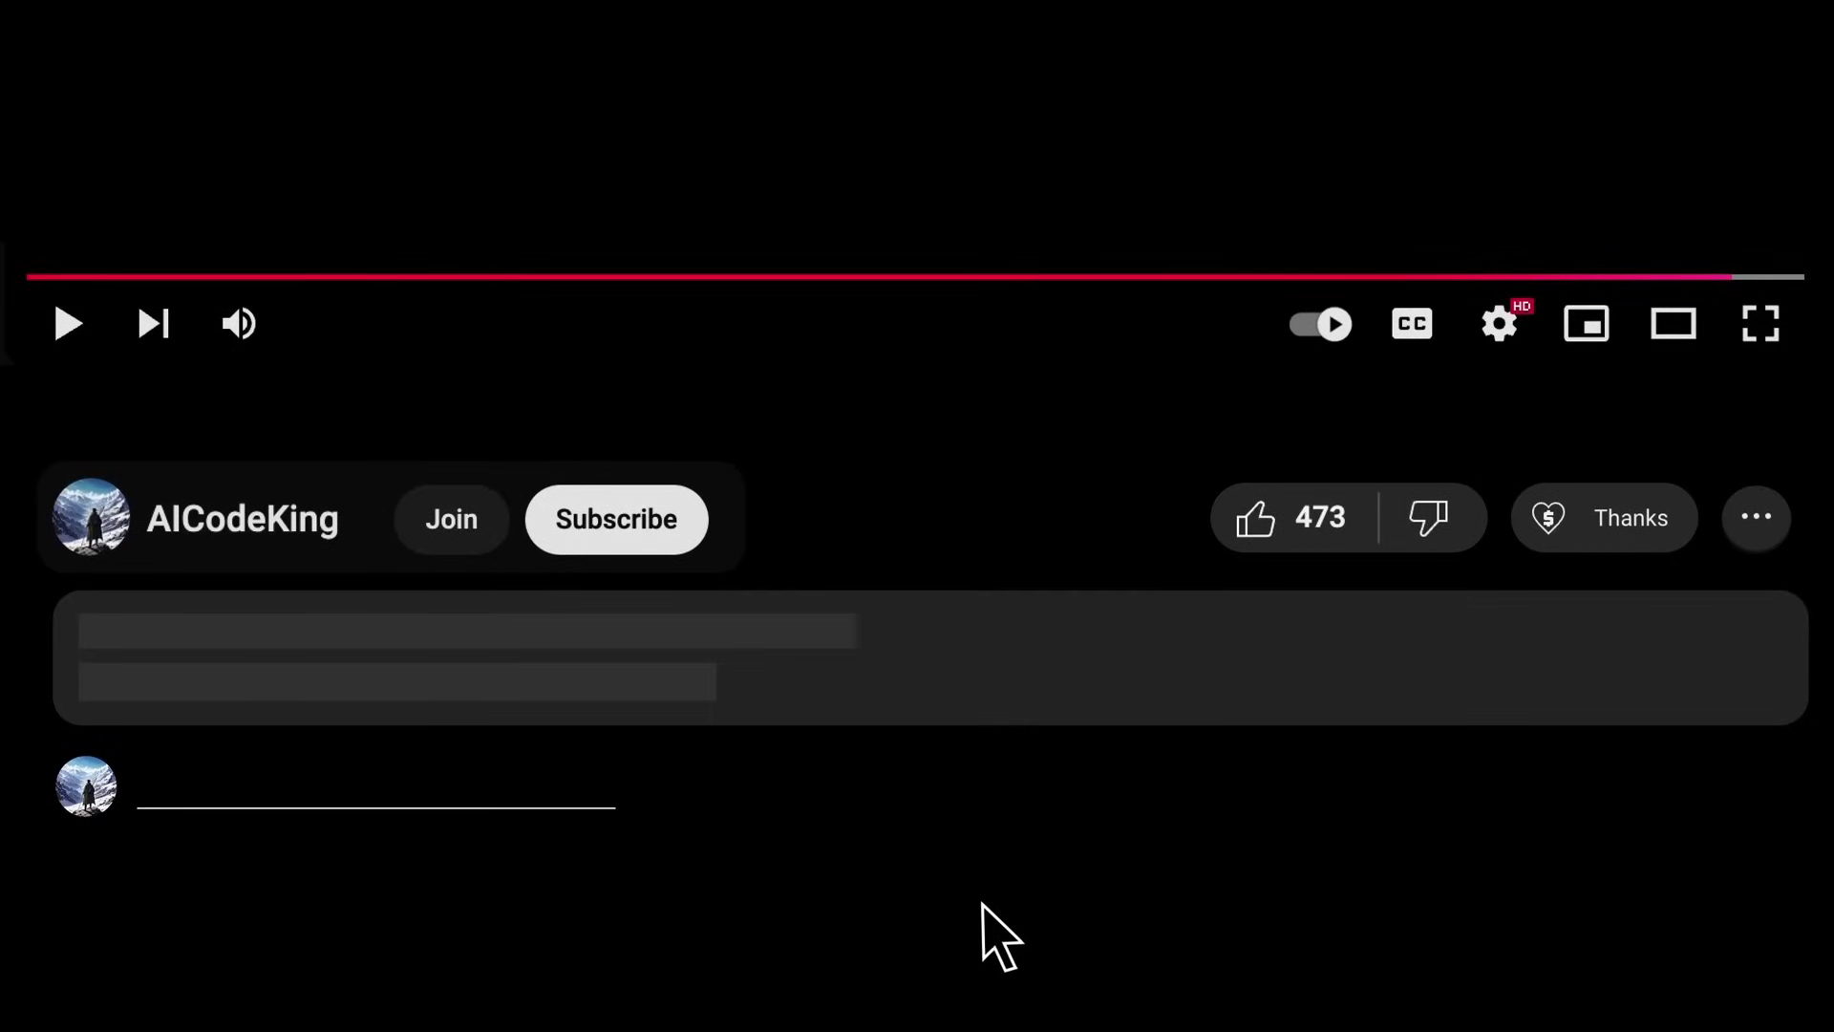
Subscribe to the channel, like the video, raise the Super Thanks amount, and show the membership tiers
left_click(664, 537)
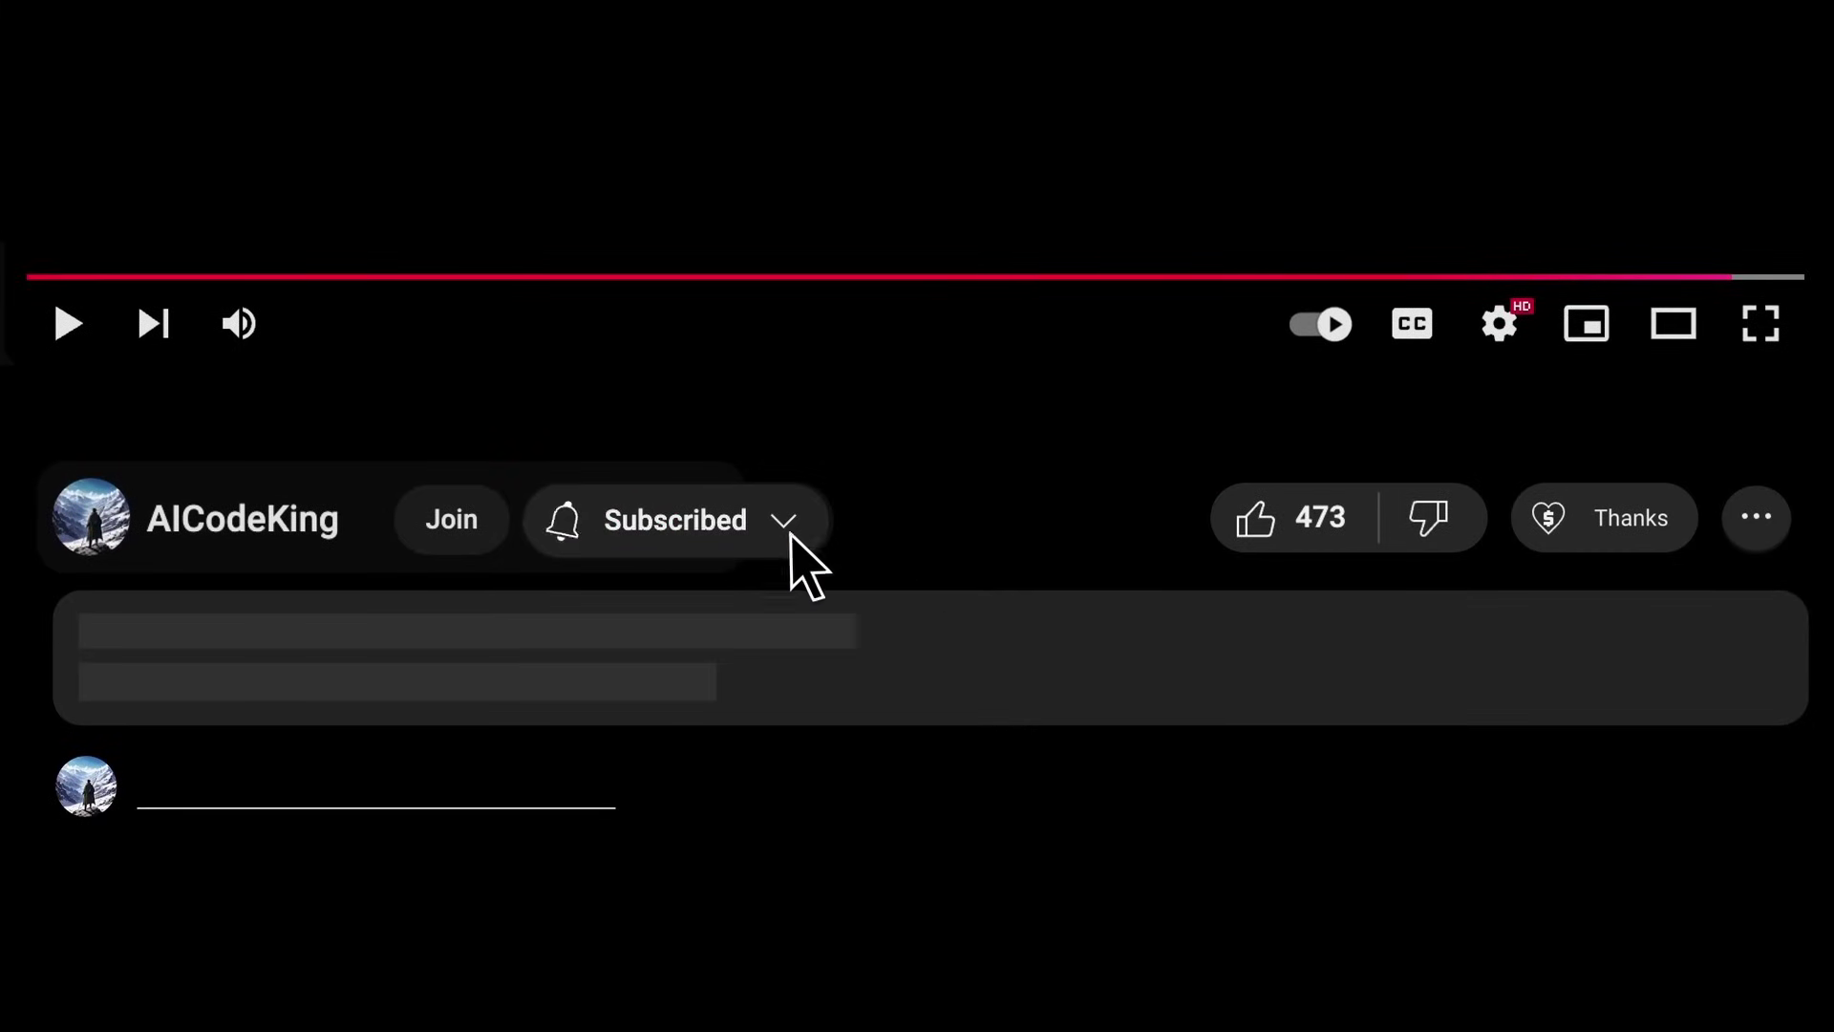
left_click(1275, 535)
left_click(1621, 563)
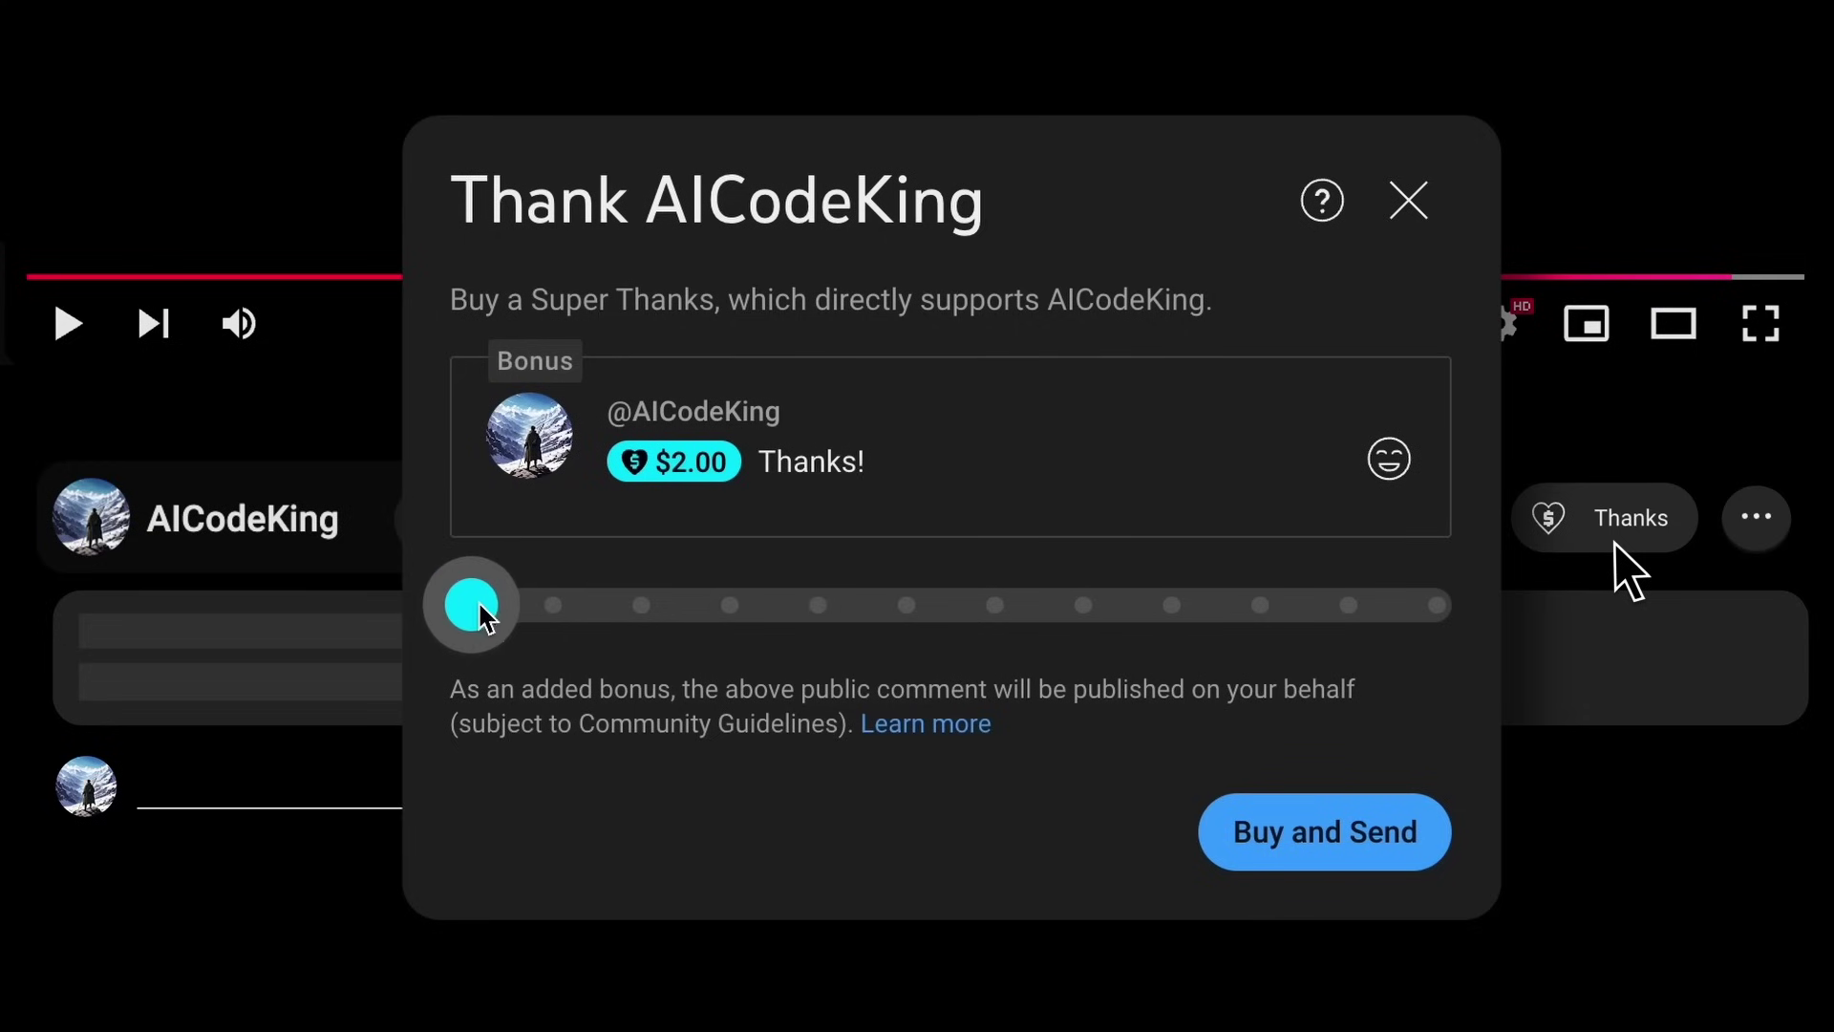
left_click_drag(474, 604, 646, 606)
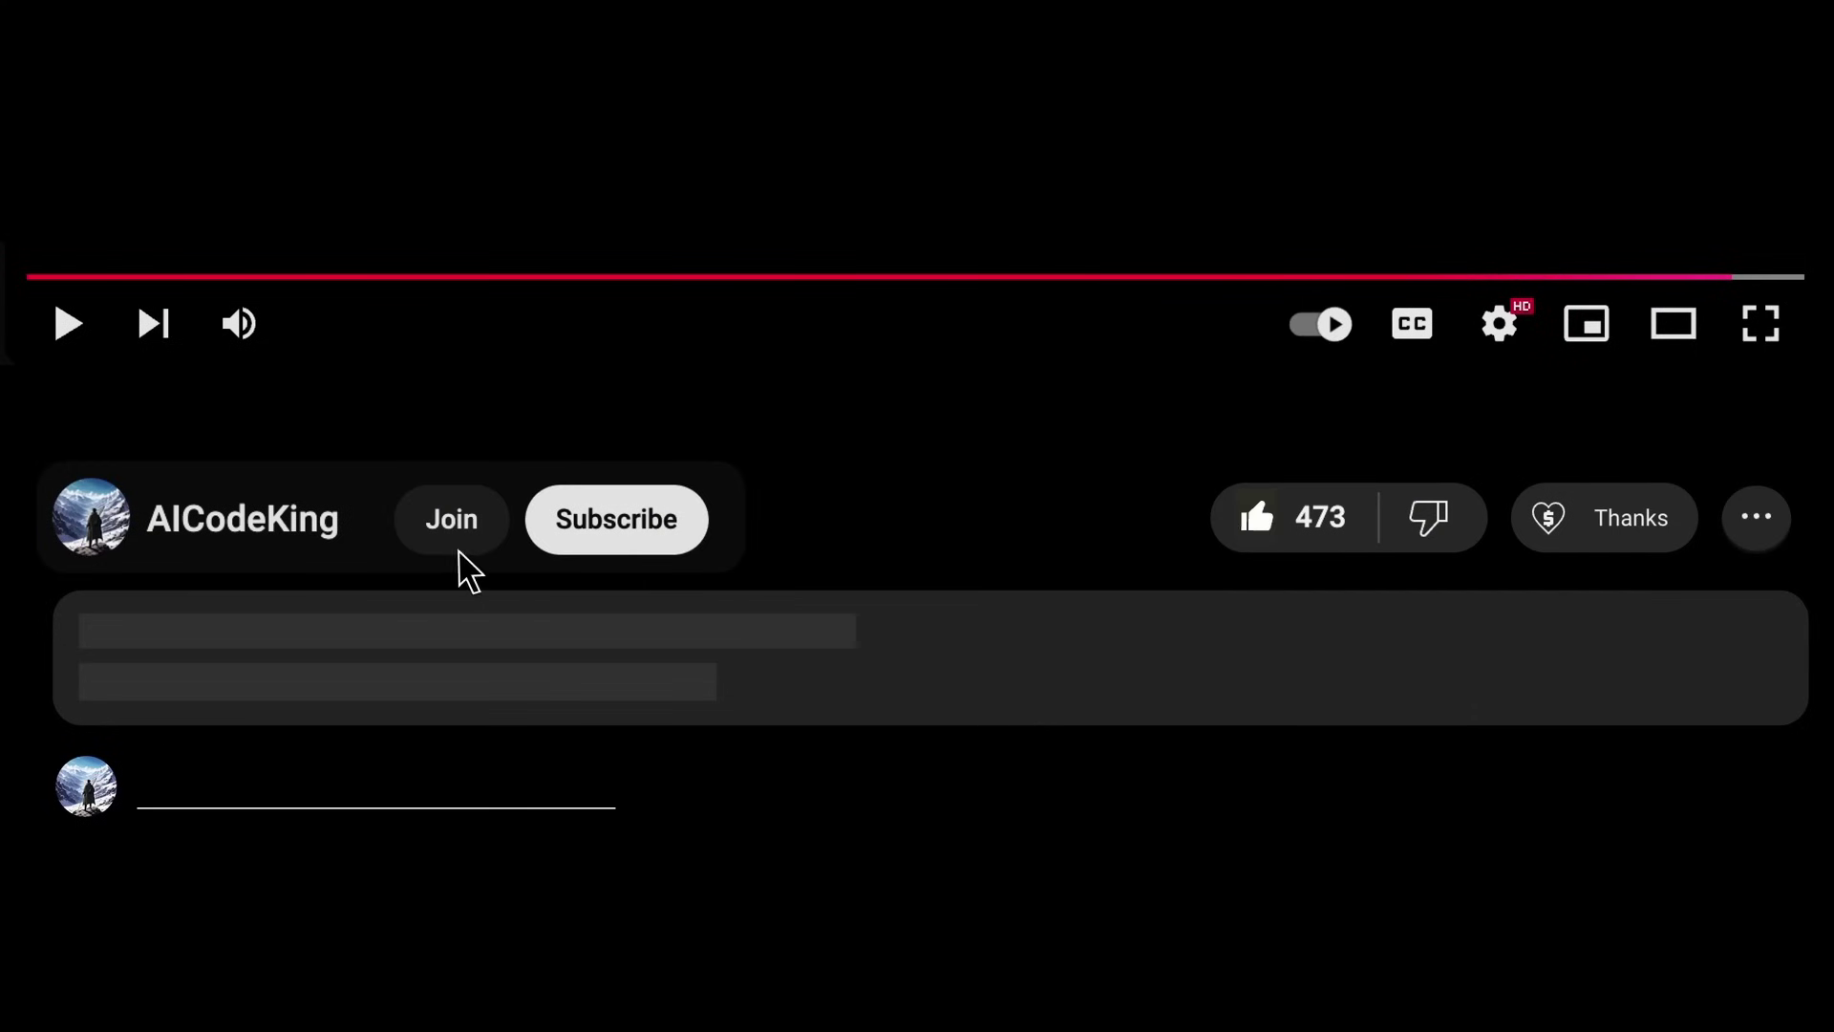
left_click(456, 554)
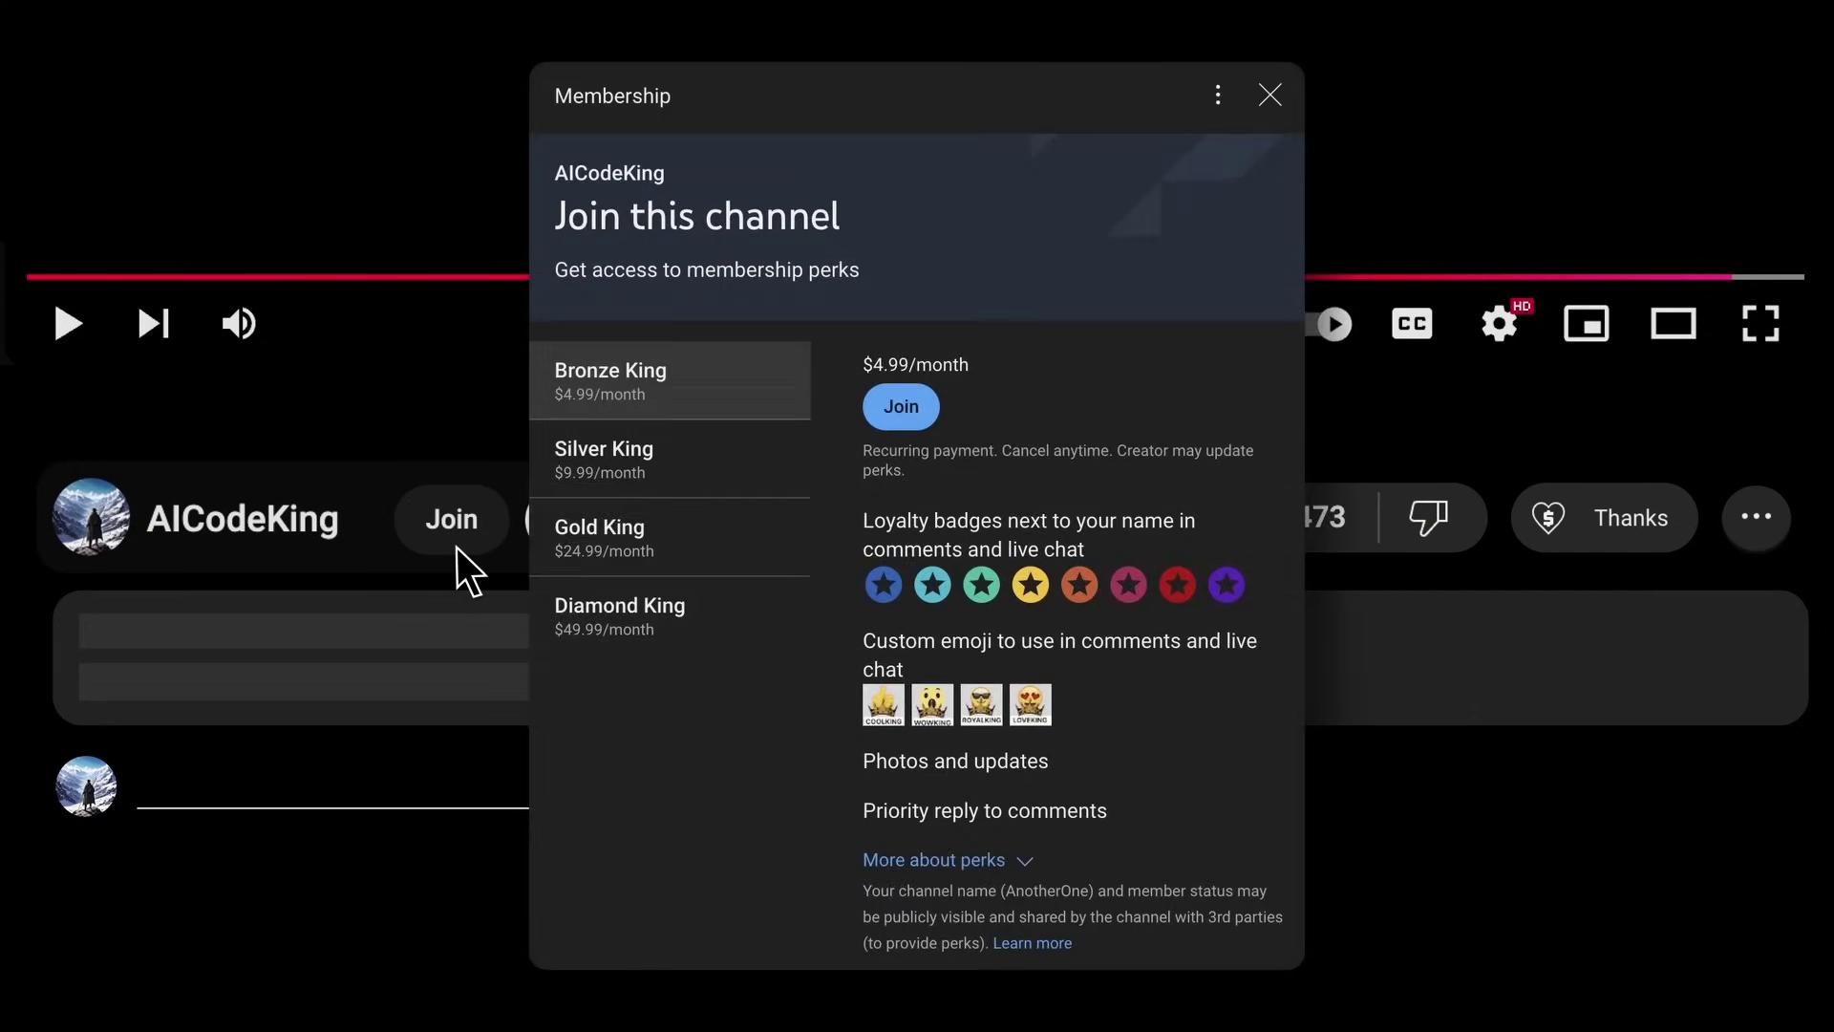